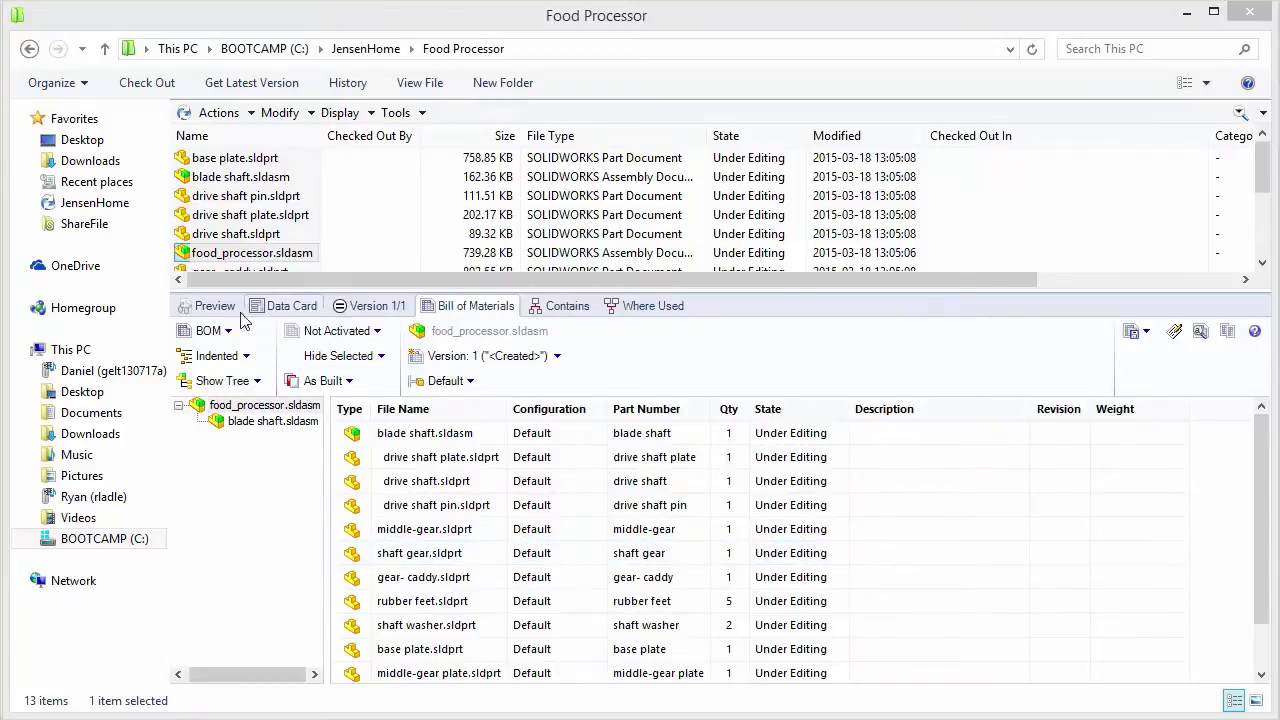
Keep the standard BOM type and change the listing from Indented to Top Level Only.
{"action": "left_click", "coordinate": [212, 333]}
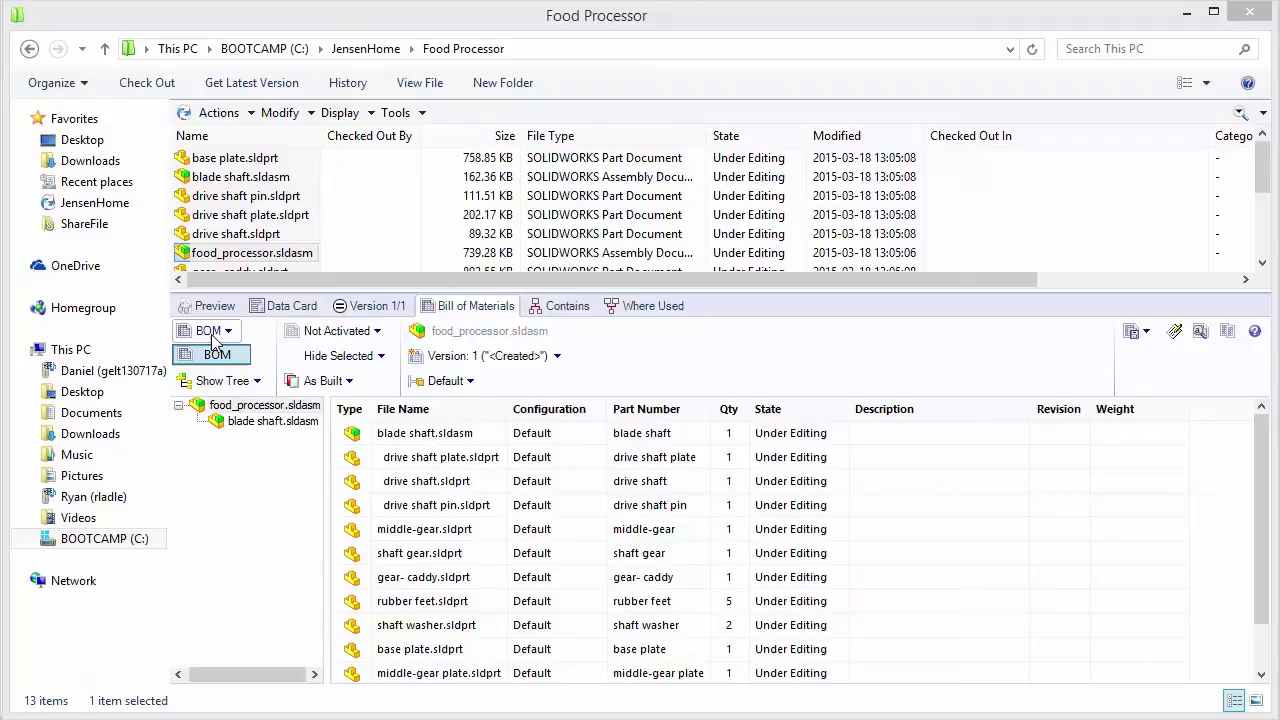
{"action": "left_click", "coordinate": [212, 341]}
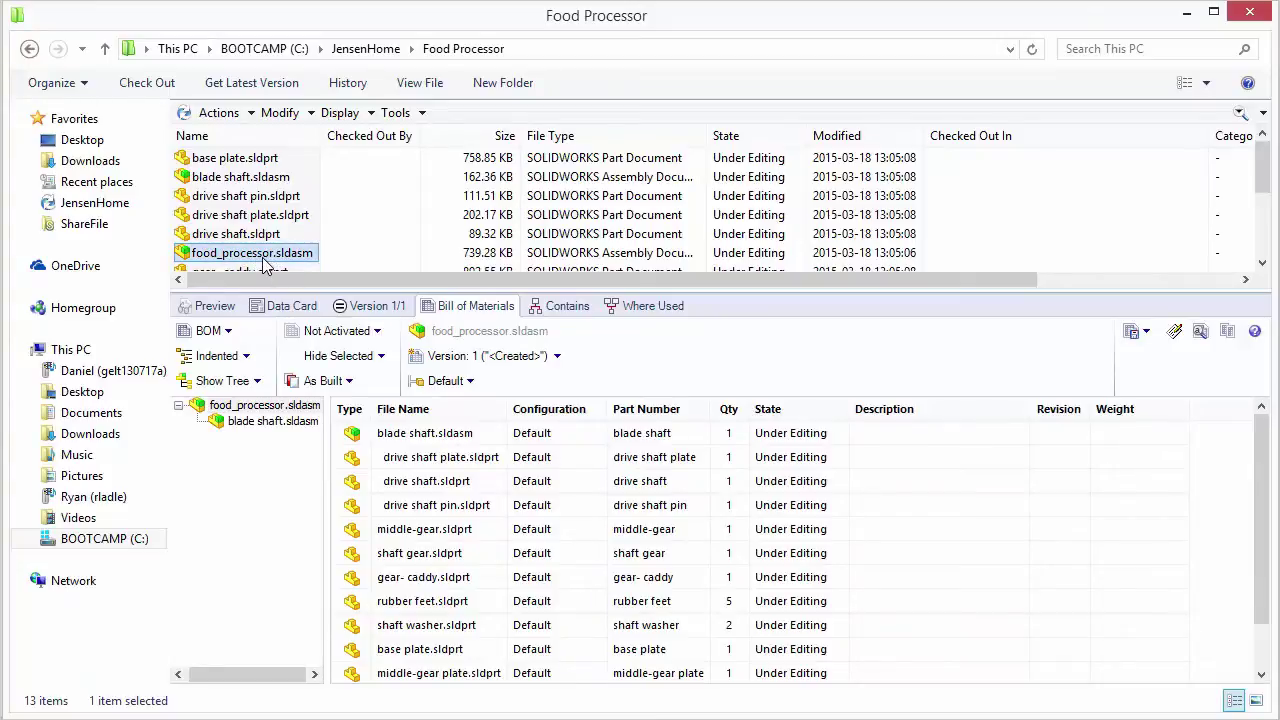
{"action": "left_click", "coordinate": [234, 358]}
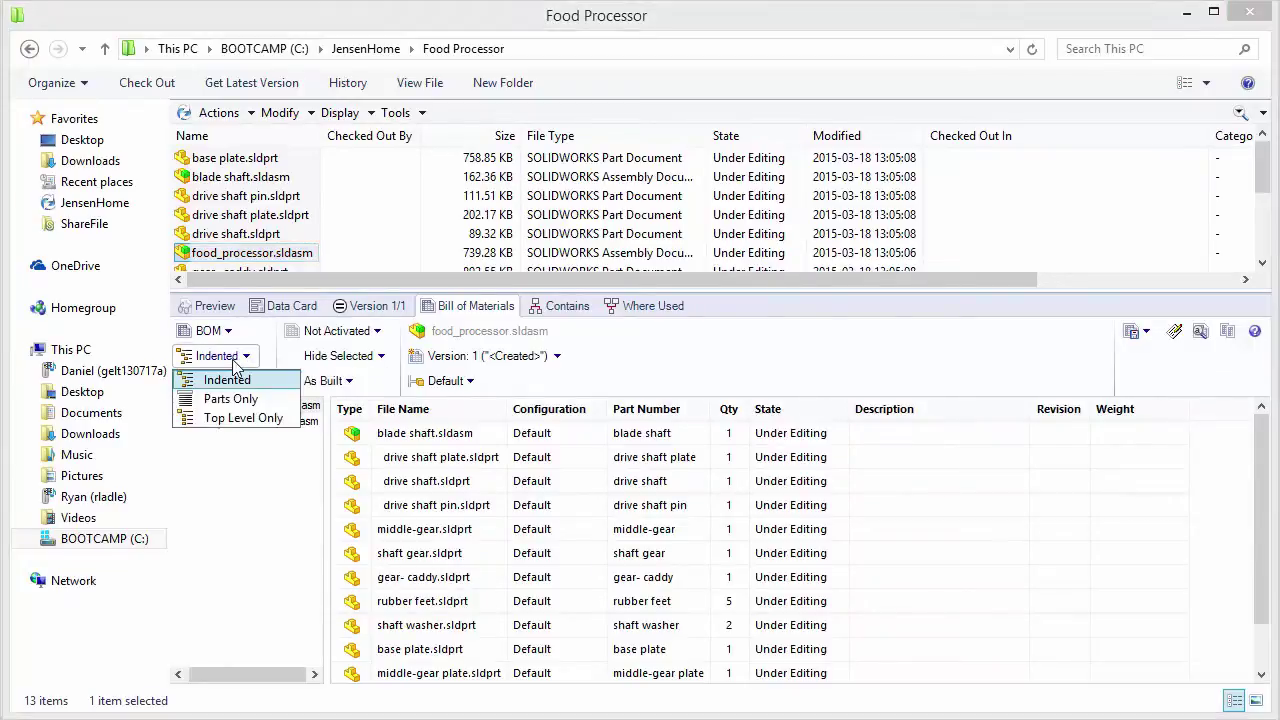
{"action": "left_click", "coordinate": [236, 417]}
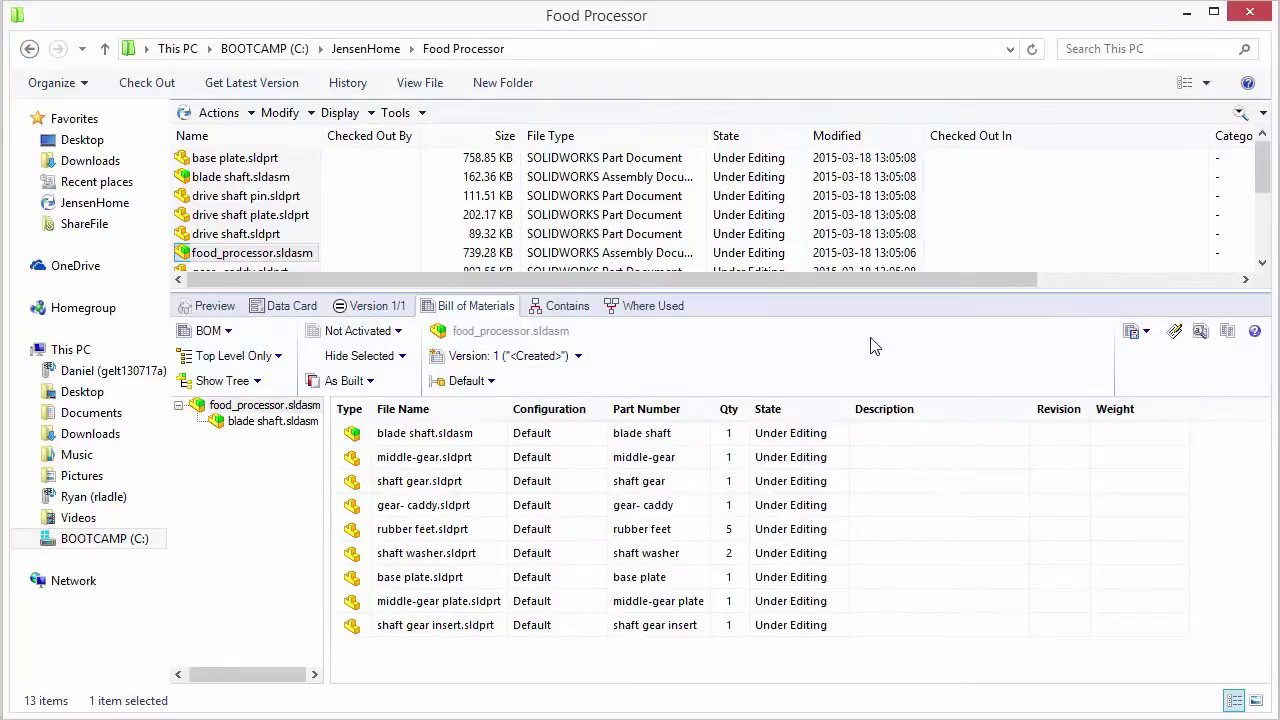
Save the top-level BOM with Save As under the name food_processor.sldasm.1.BOM.
{"action": "left_click", "coordinate": [1140, 336]}
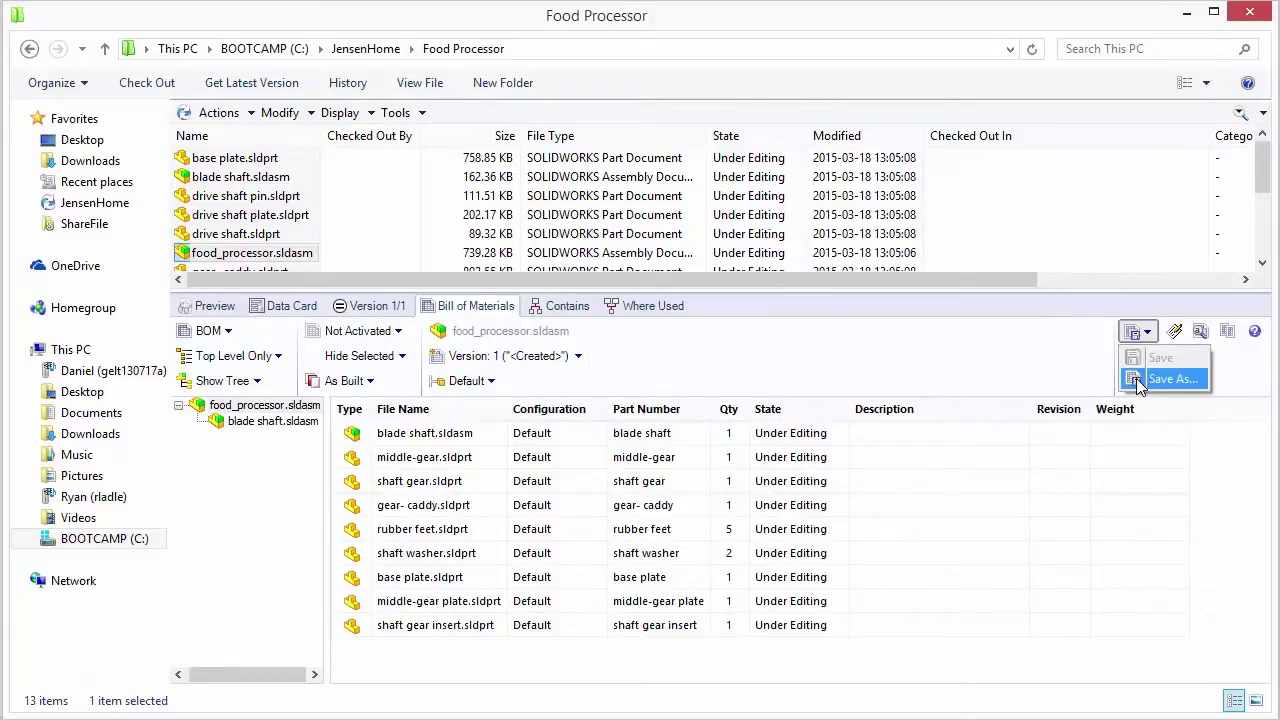
{"action": "left_click", "coordinate": [1140, 382]}
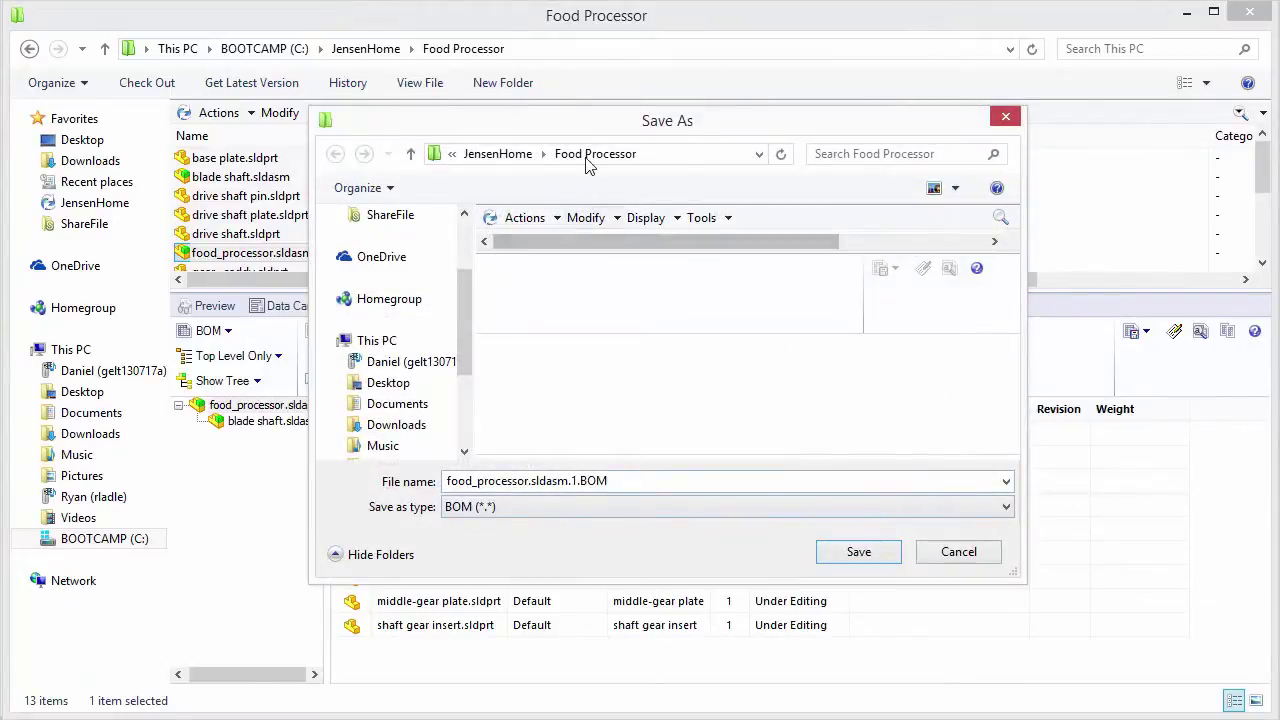
{"action": "left_click", "coordinate": [845, 556]}
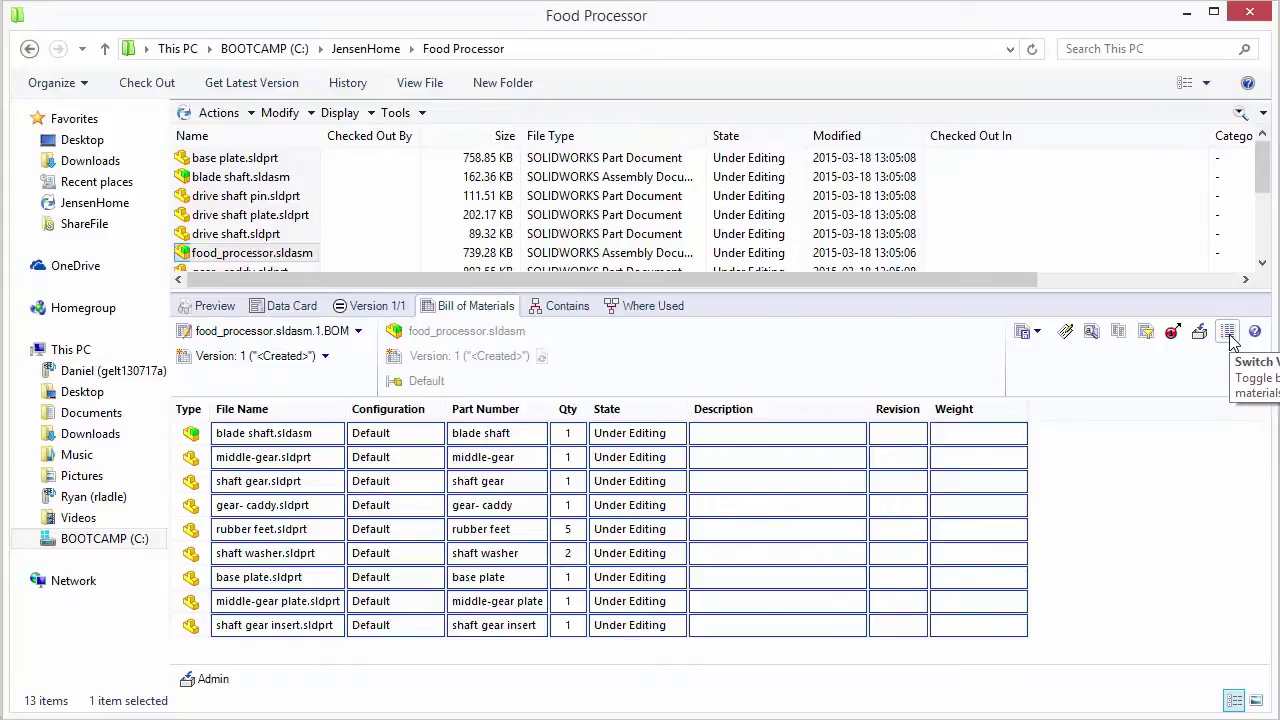
Switch to the named BOM view, enlarge the upper list and widen its Name column.
{"action": "left_click", "coordinate": [1229, 336]}
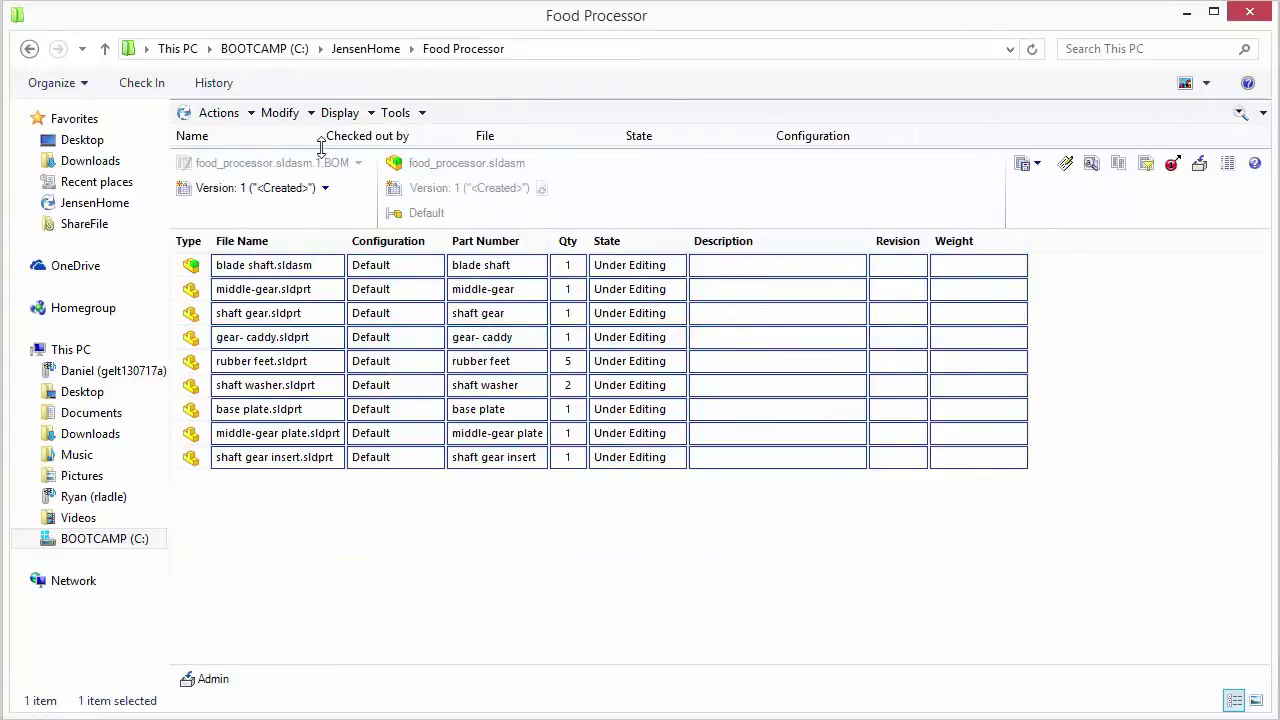
{"action": "left_click_drag", "start_coordinate": [320, 147], "coordinate": [309, 229]}
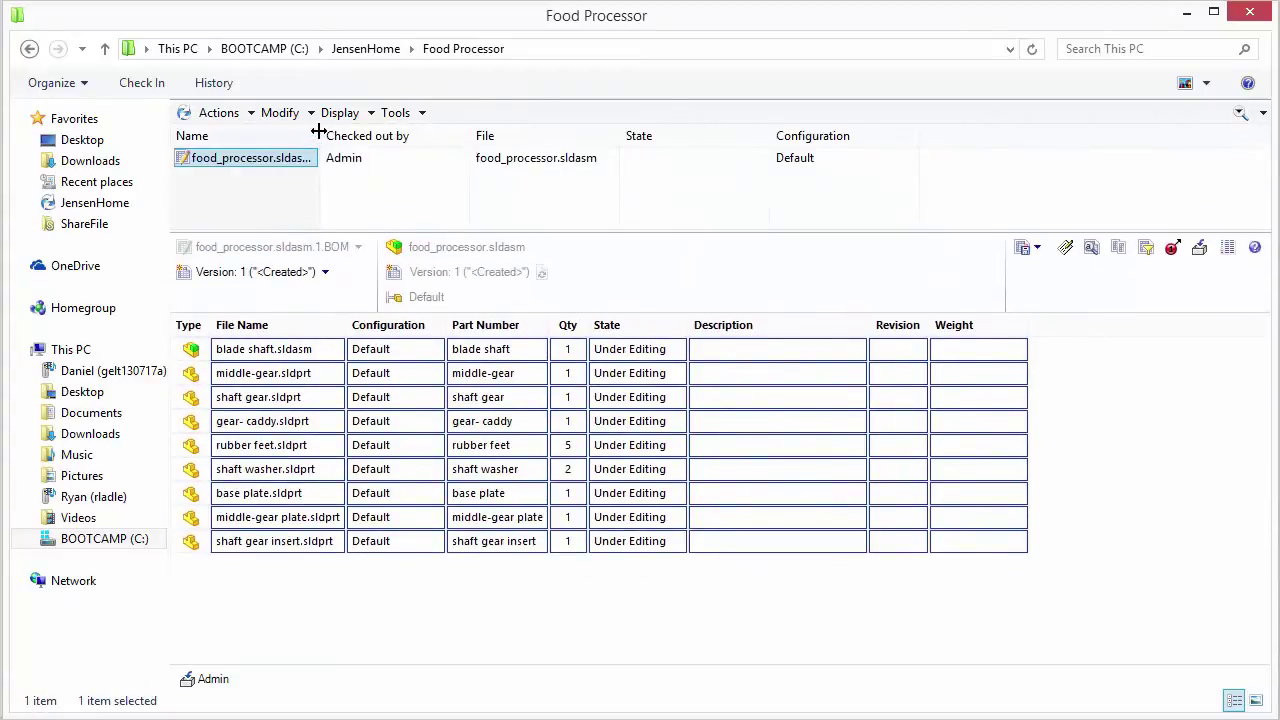
{"action": "double_click", "coordinate": [318, 132]}
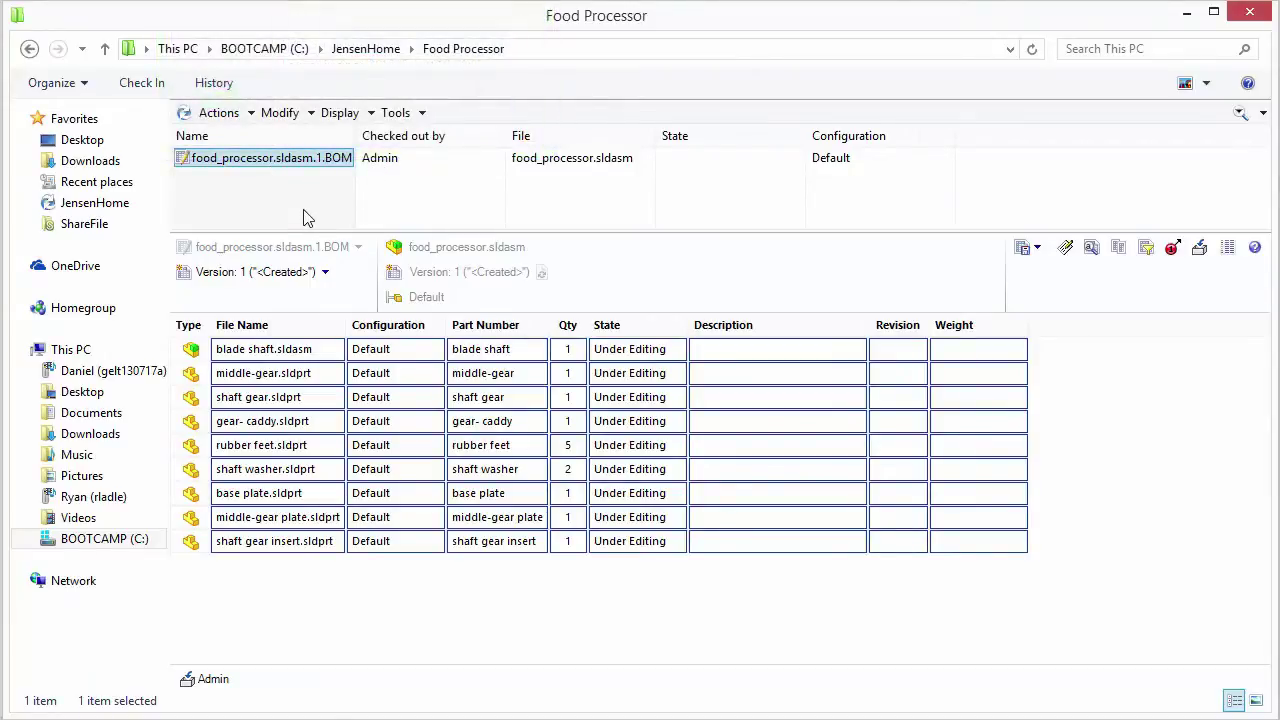
Set the upper list to display Bills of Materials instead of files.
{"action": "left_click", "coordinate": [350, 116]}
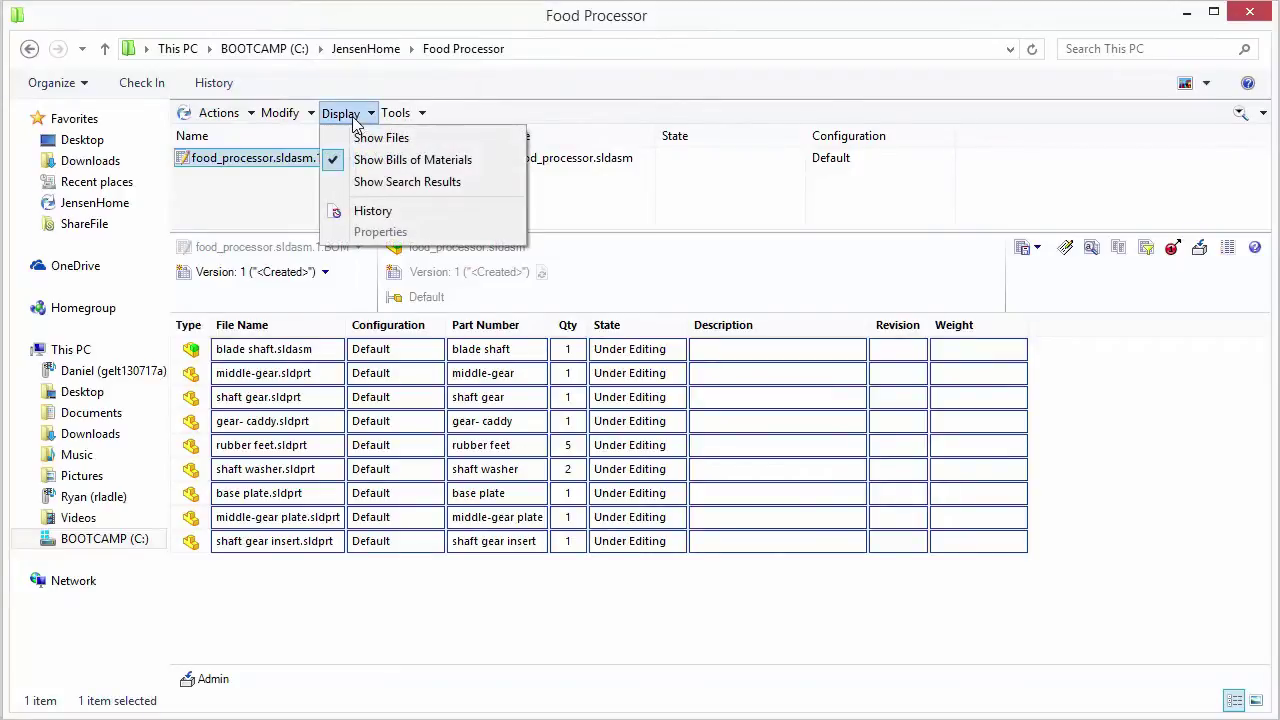
{"action": "left_click", "coordinate": [381, 138]}
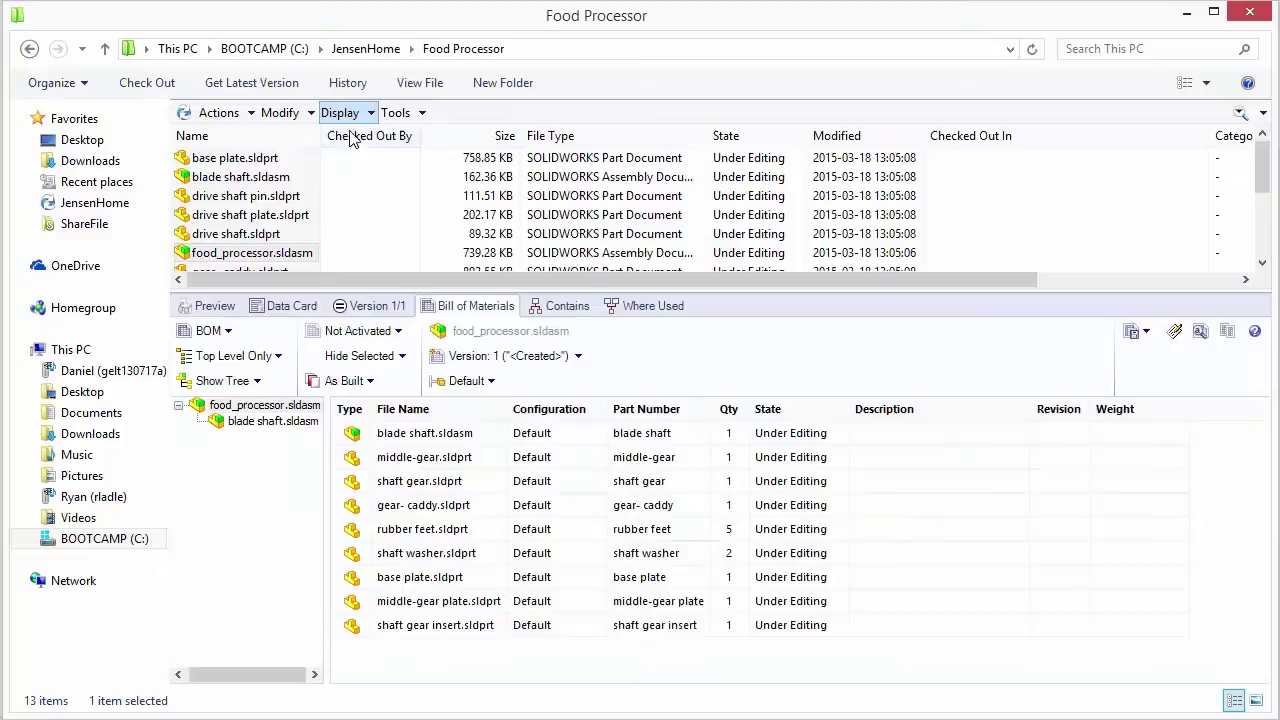
{"action": "left_click", "coordinate": [345, 114]}
{"action": "left_click", "coordinate": [357, 161]}
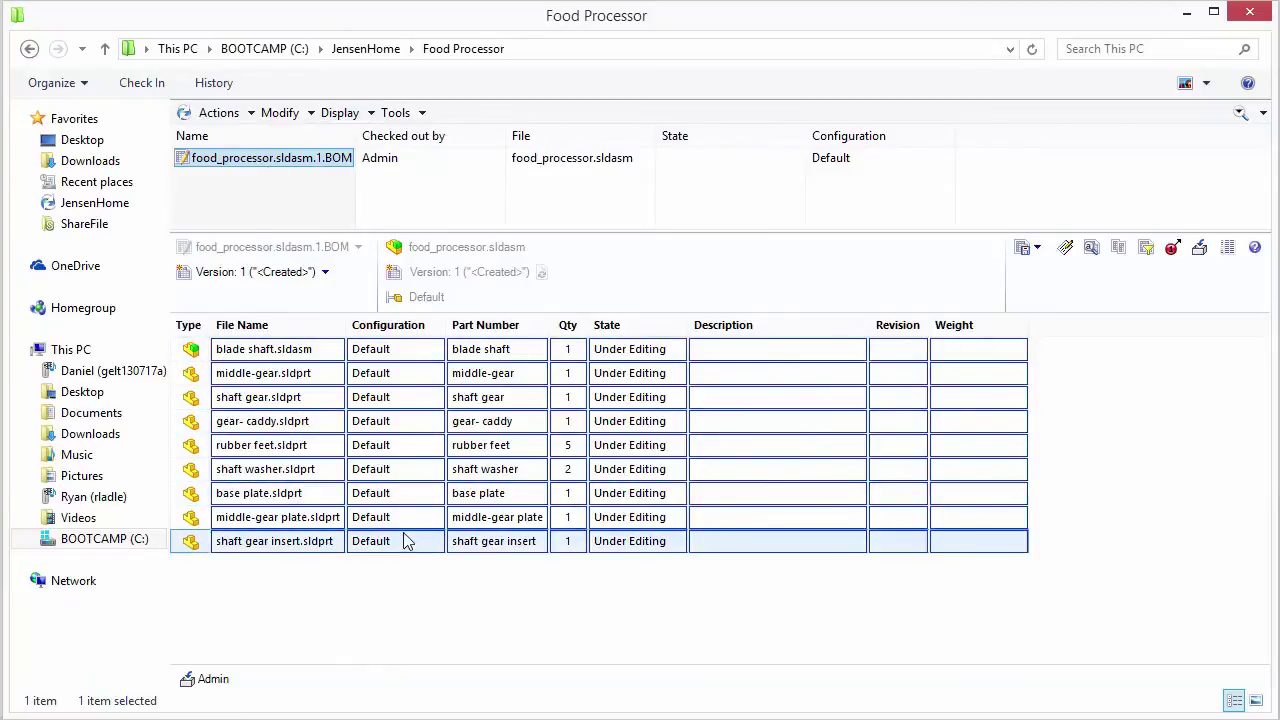
{"action": "left_click", "coordinate": [297, 346]}
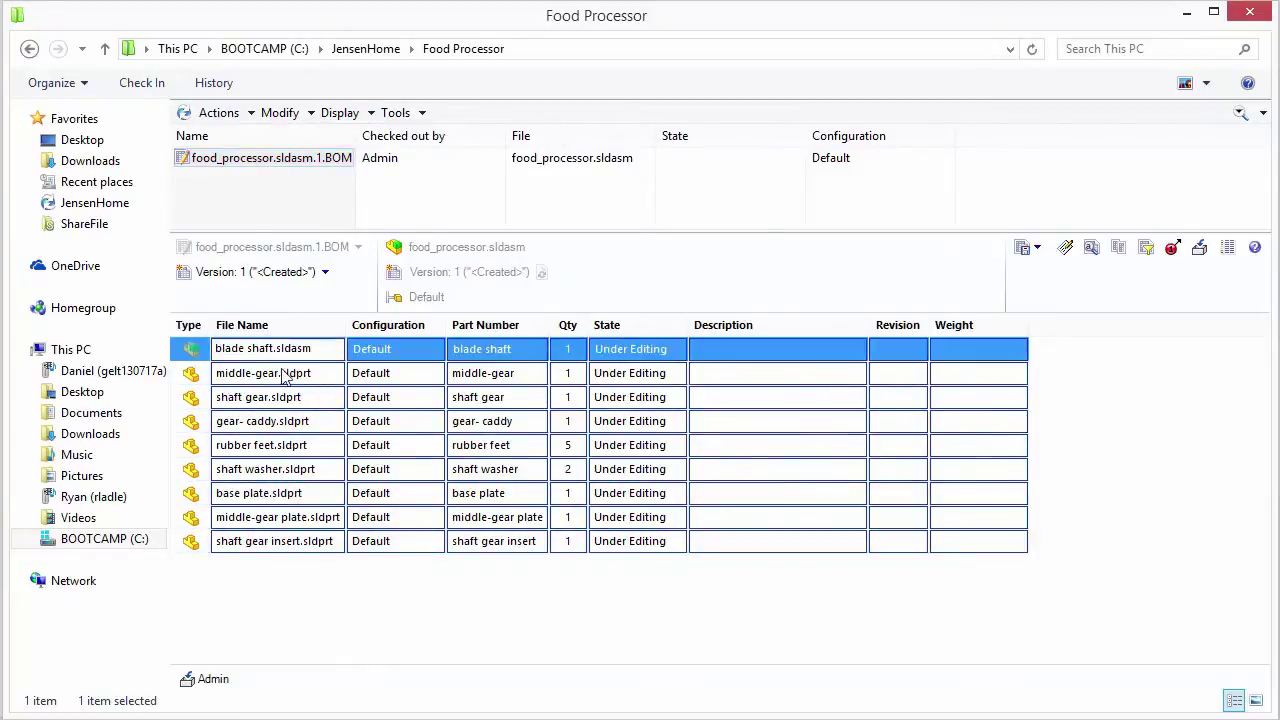
{"action": "left_click", "coordinate": [281, 375]}
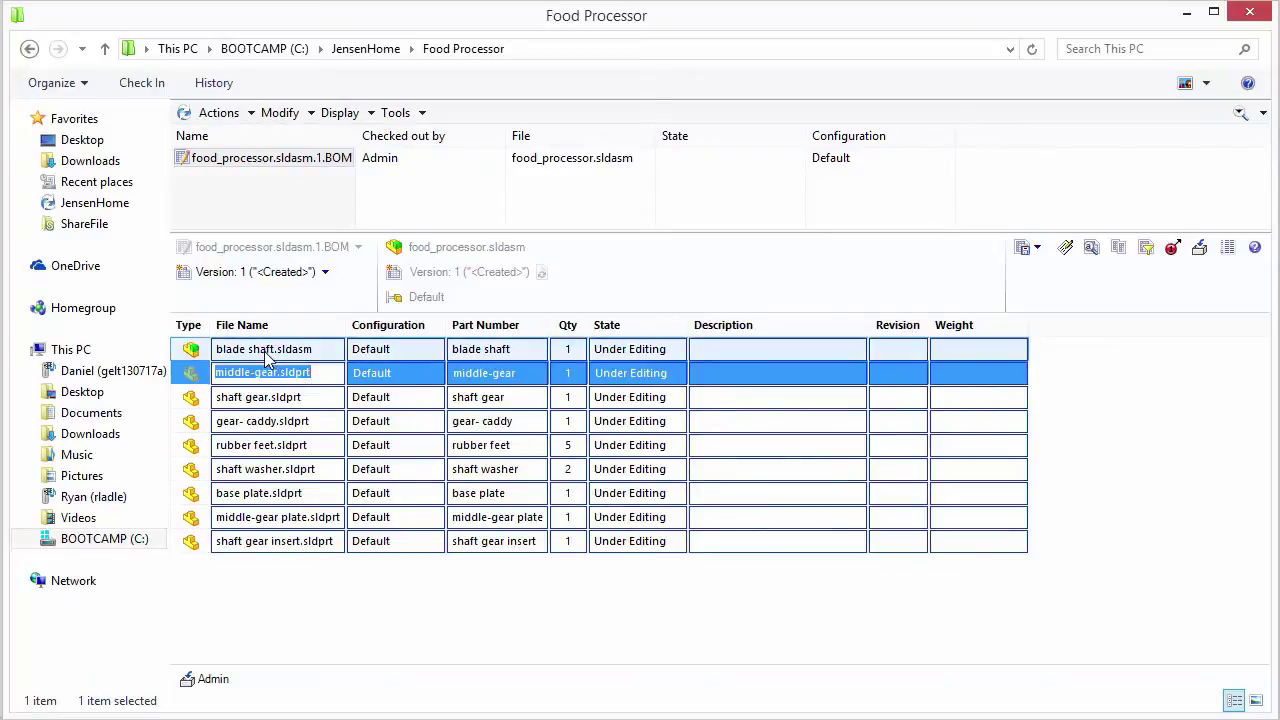
{"action": "left_click", "coordinate": [268, 352]}
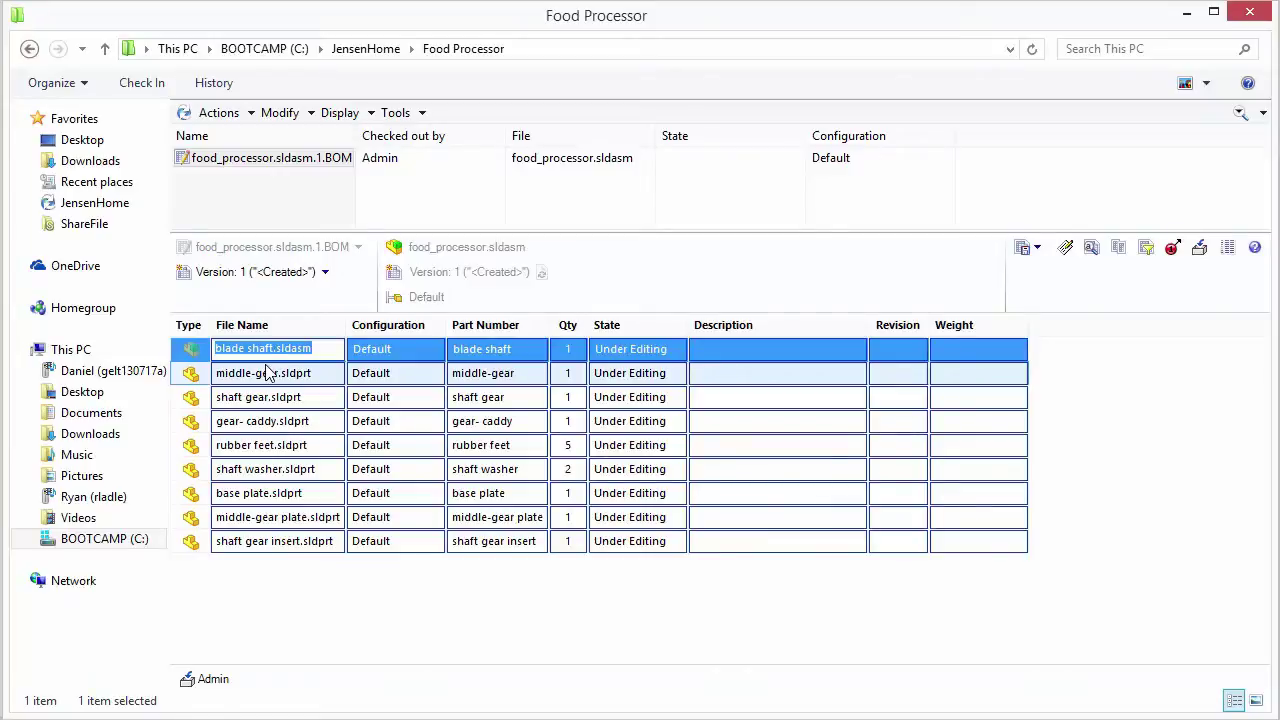
{"action": "right_click", "coordinate": [199, 424]}
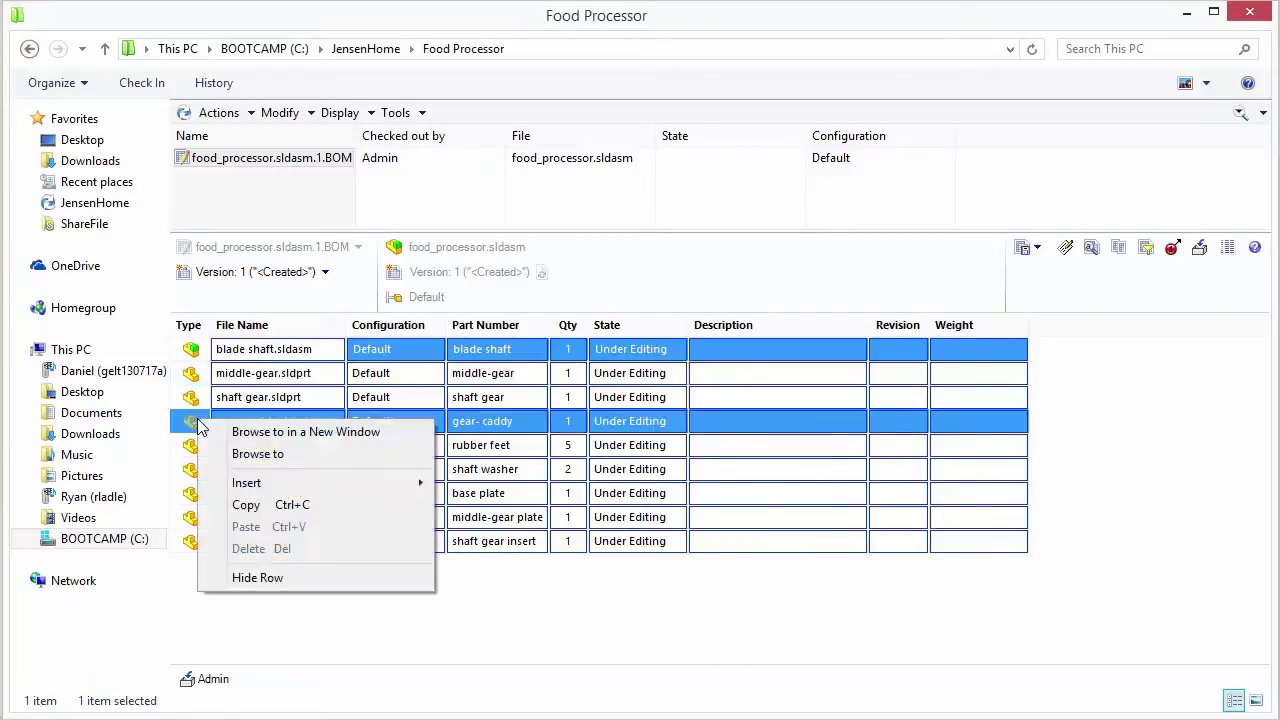
{"action": "mouse_move", "coordinate": [228, 488]}
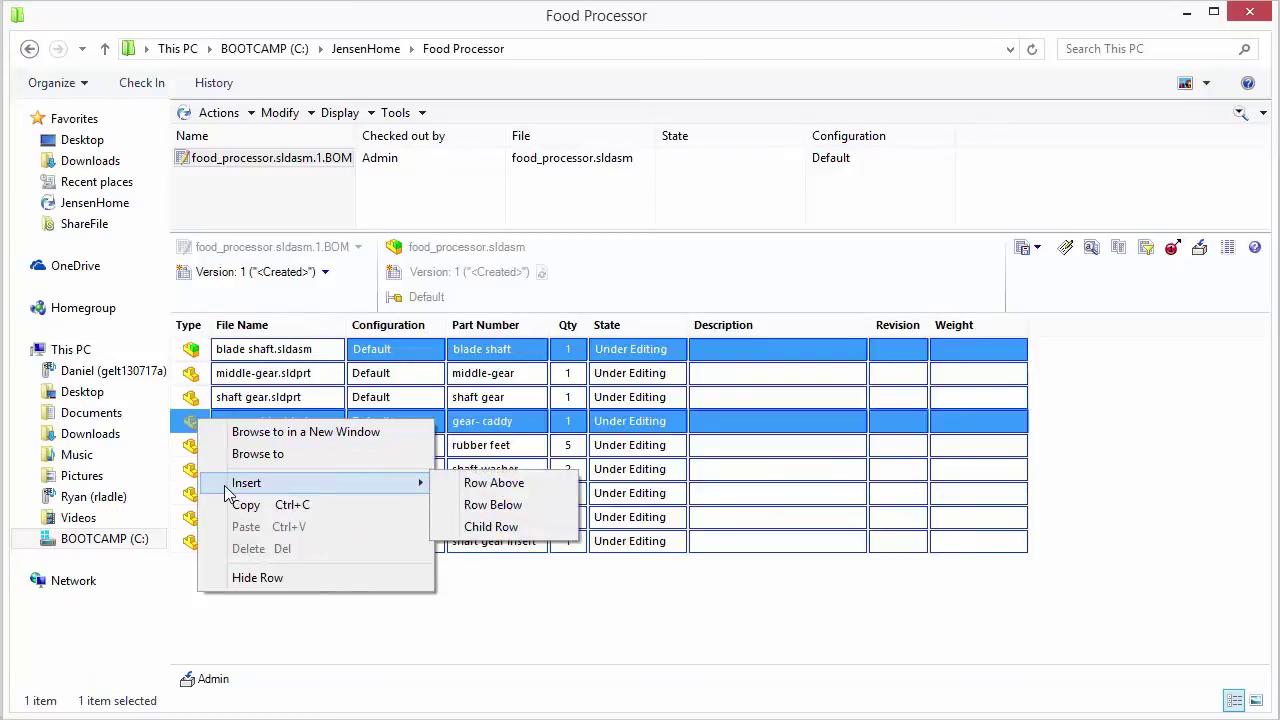
{"action": "right_click", "coordinate": [306, 326]}
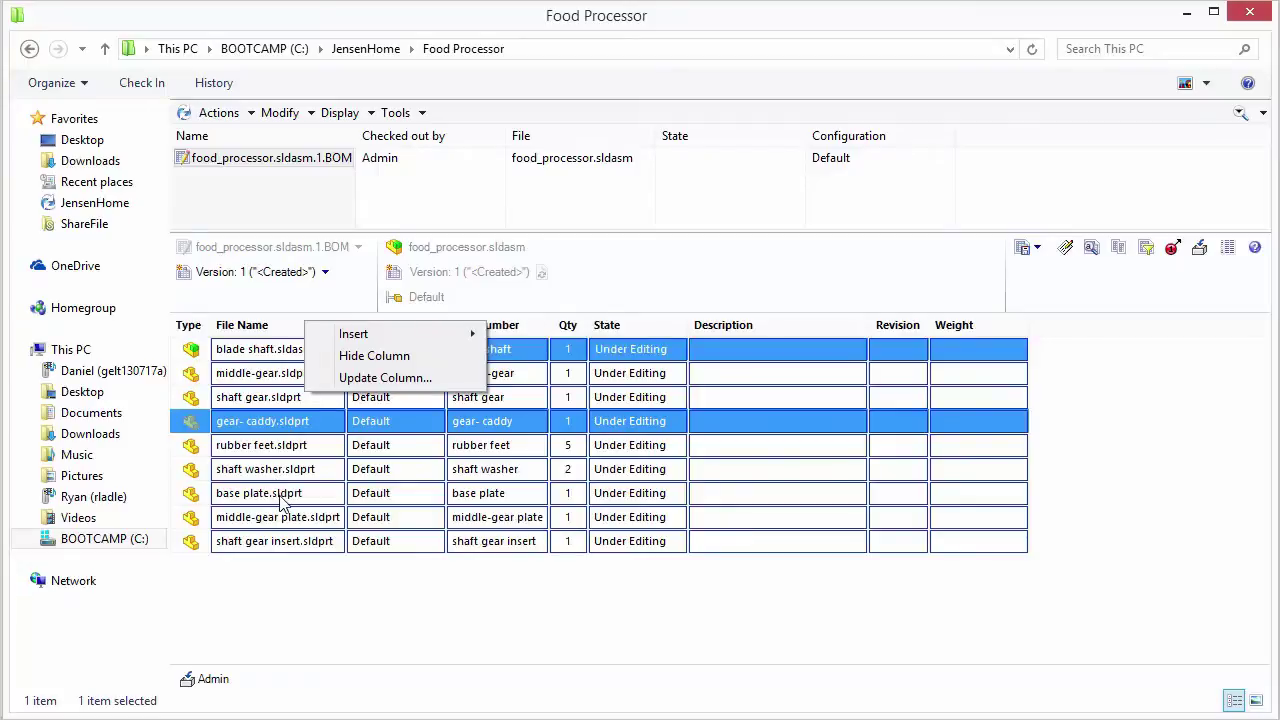
{"action": "left_click", "coordinate": [270, 585]}
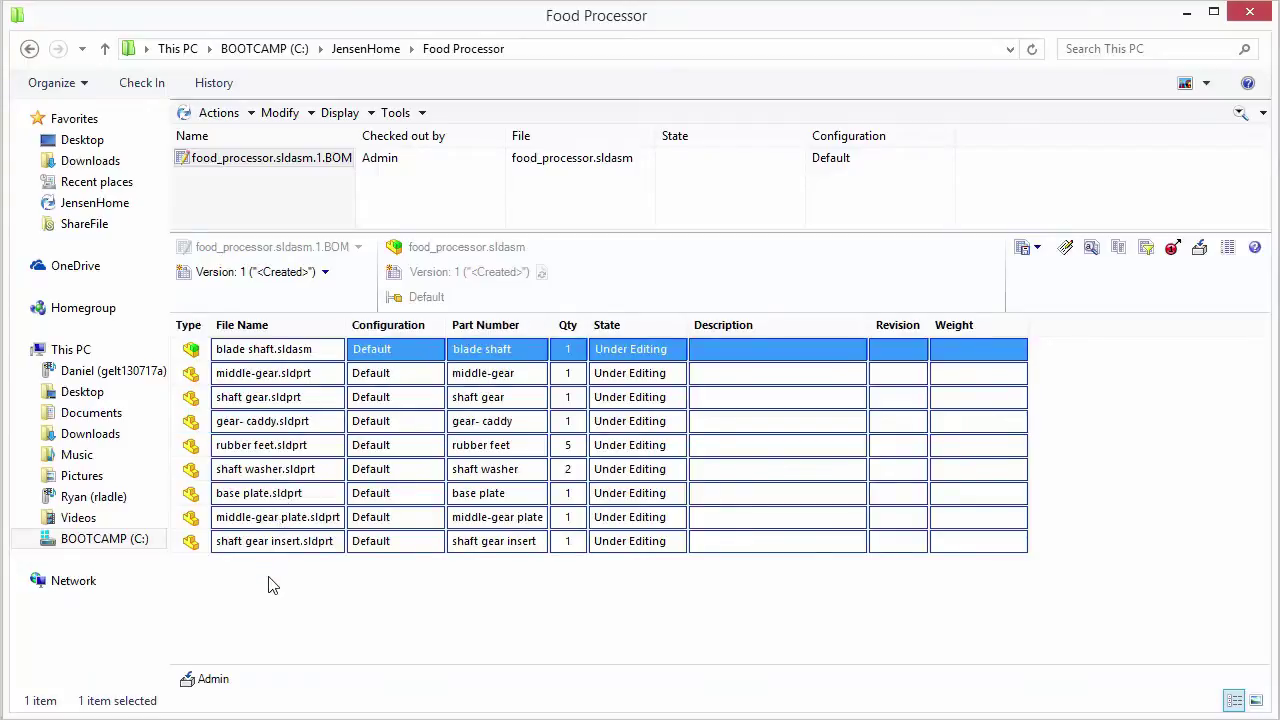
Check food_processor.sldasm.1.BOM into the vault at version 1, then check it back out.
{"action": "left_click", "coordinate": [1199, 250]}
{"action": "left_click", "coordinate": [598, 454]}
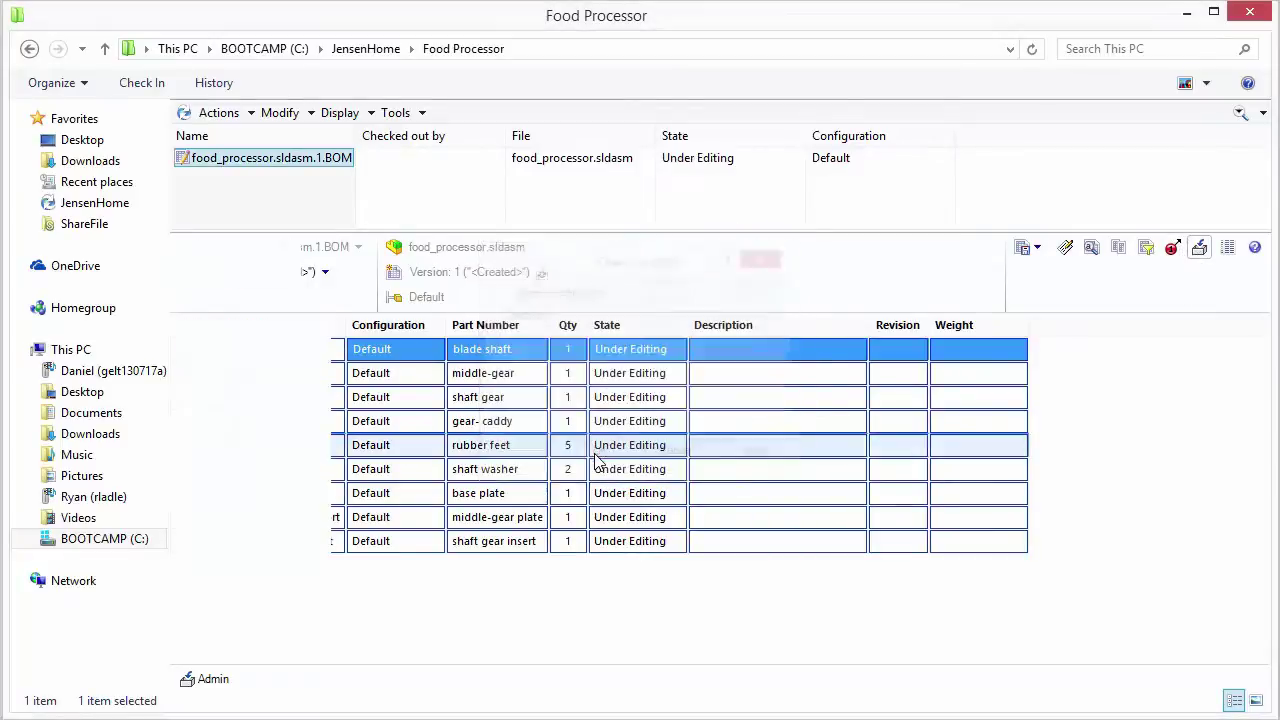
{"action": "left_click", "coordinate": [293, 277]}
{"action": "left_click", "coordinate": [277, 376]}
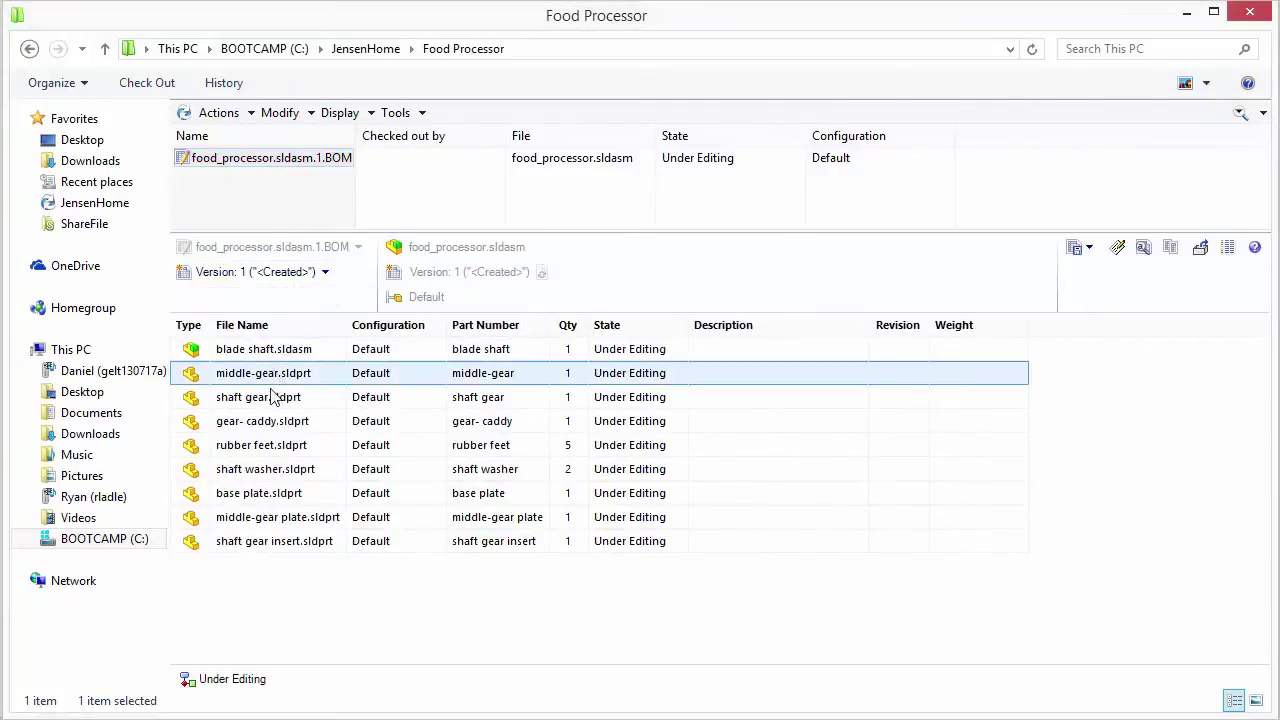
{"action": "left_click", "coordinate": [324, 428]}
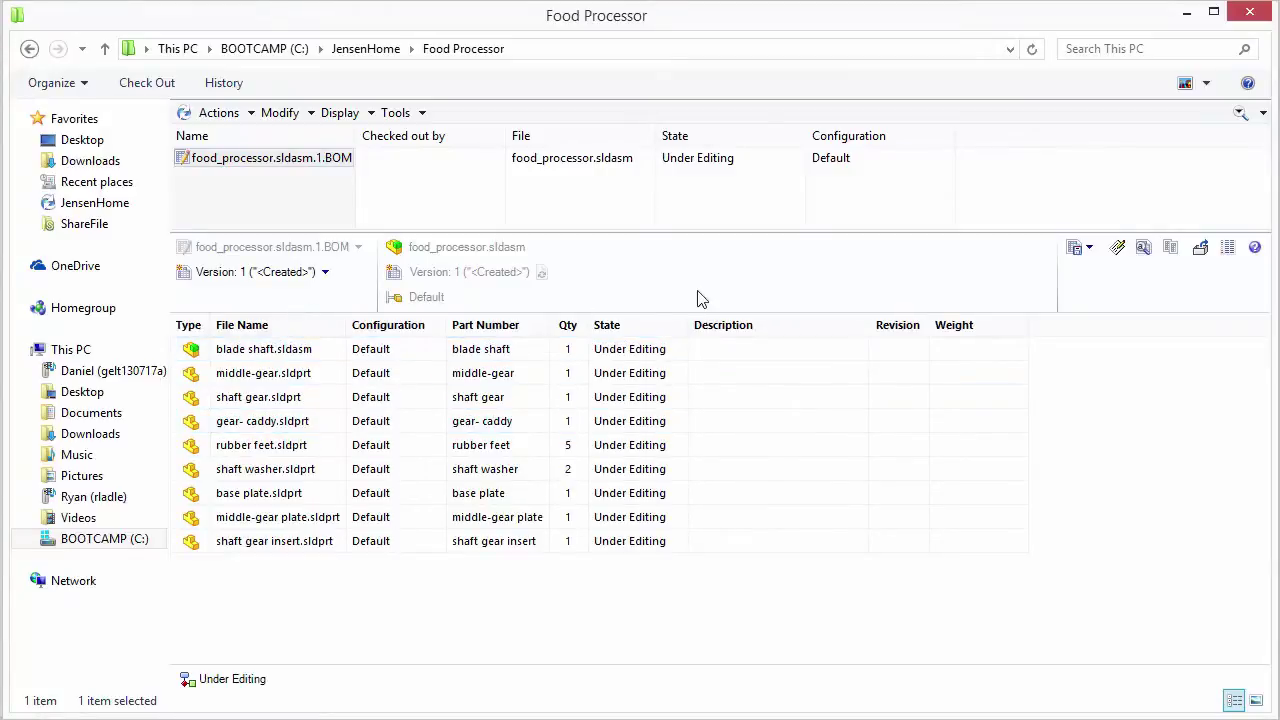
{"action": "left_click", "coordinate": [1201, 249]}
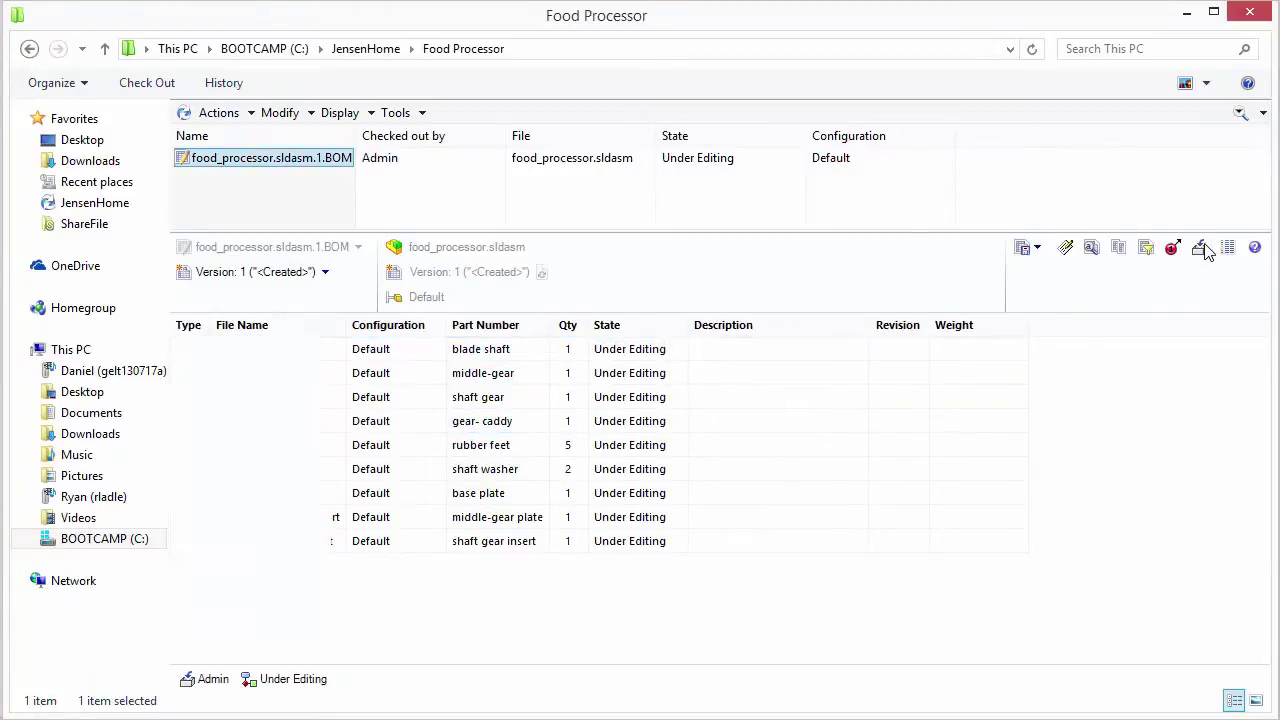
Hide the File Name column, move Part Number before Configuration and Qty right after Type.
{"action": "right_click", "coordinate": [302, 333]}
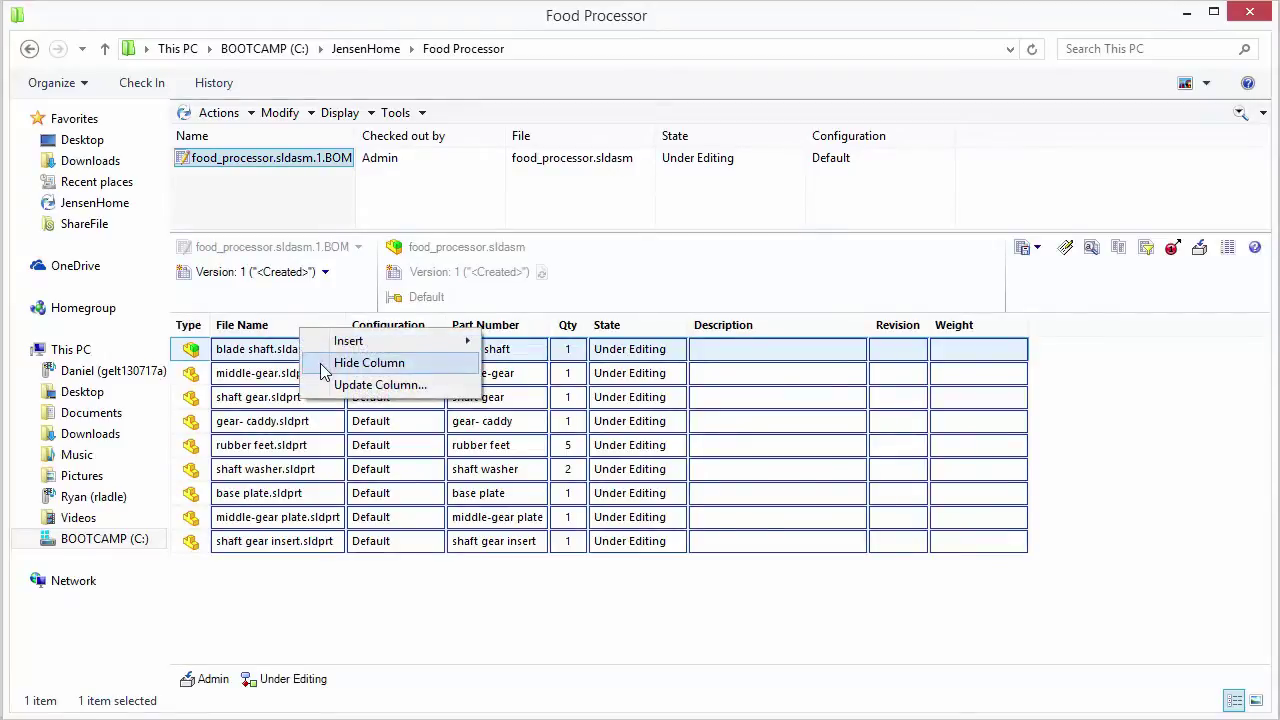
{"action": "left_click", "coordinate": [360, 363]}
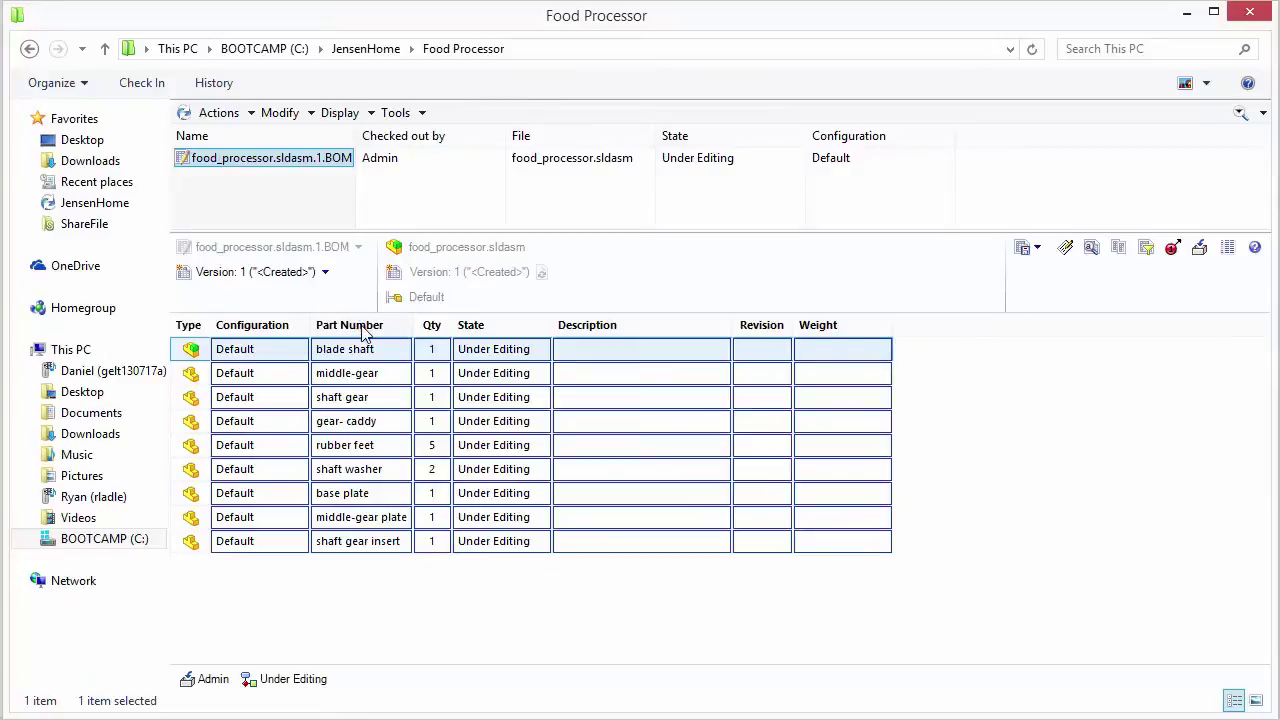
{"action": "left_click_drag", "start_coordinate": [365, 335], "coordinate": [264, 330]}
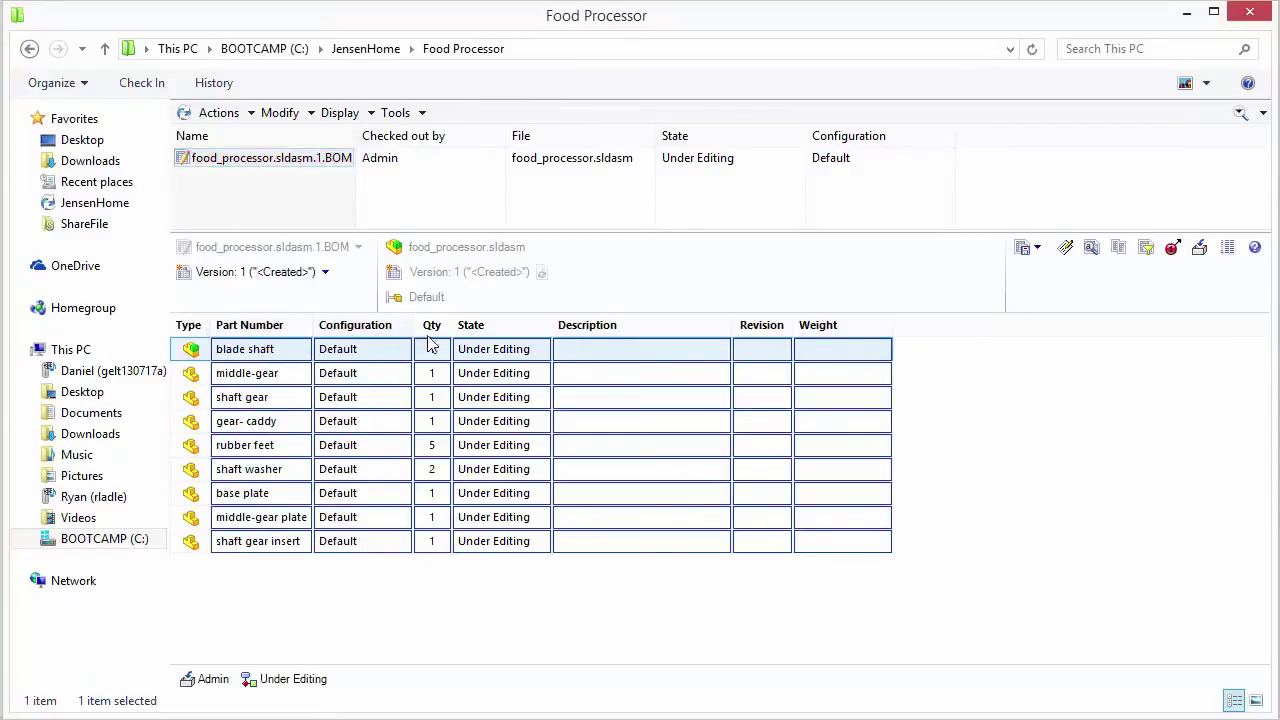
{"action": "left_click_drag", "start_coordinate": [432, 328], "coordinate": [212, 330]}
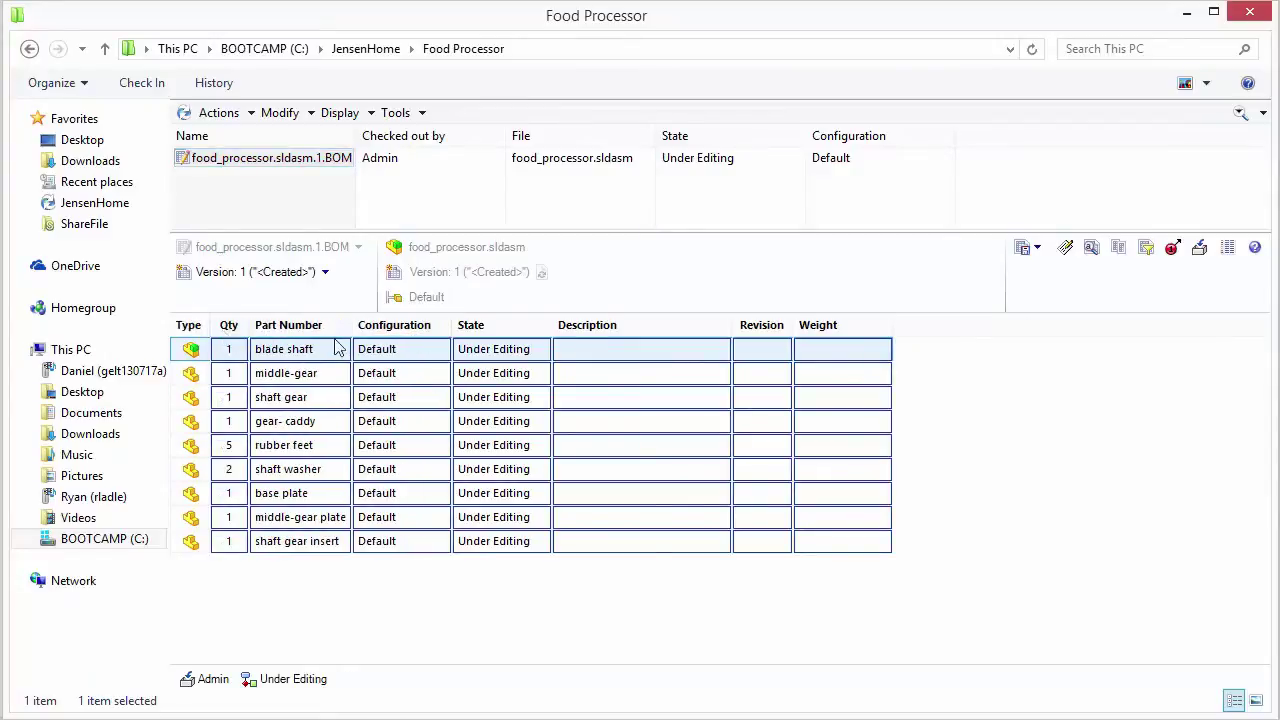
Hide the Description, Revision and Weight columns.
{"action": "right_click", "coordinate": [604, 330]}
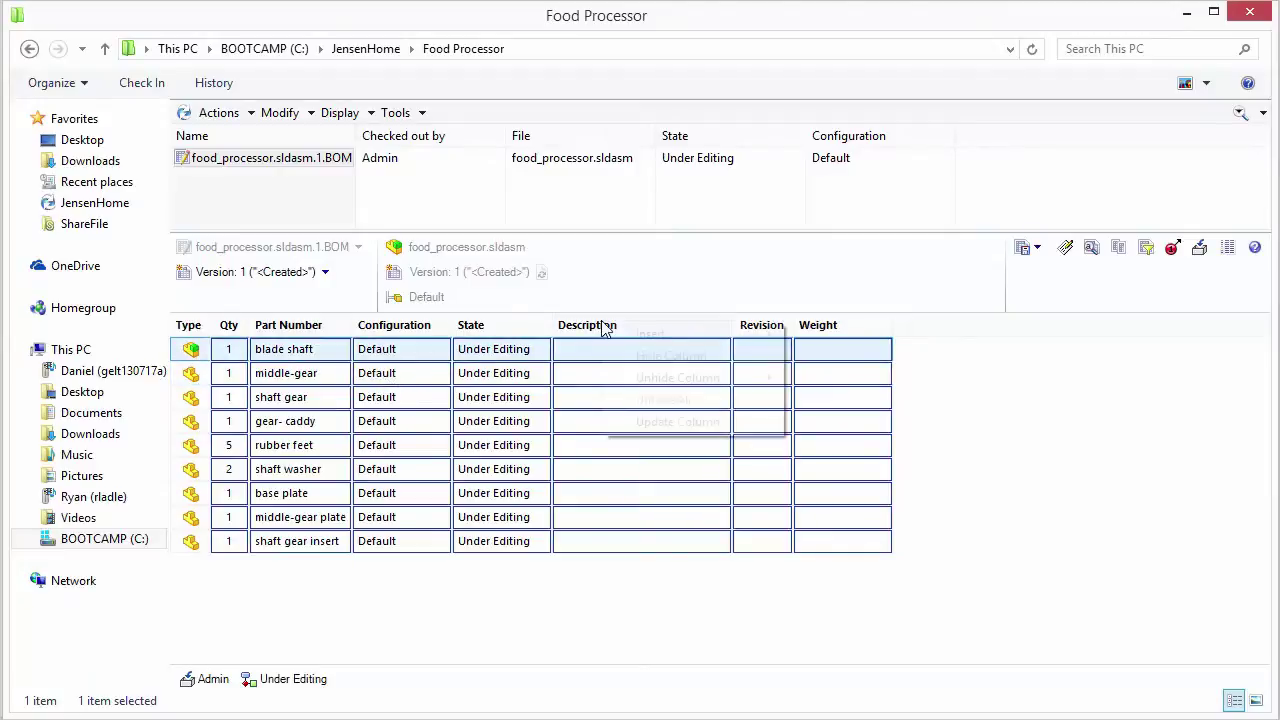
{"action": "left_click", "coordinate": [636, 362]}
{"action": "right_click", "coordinate": [590, 333]}
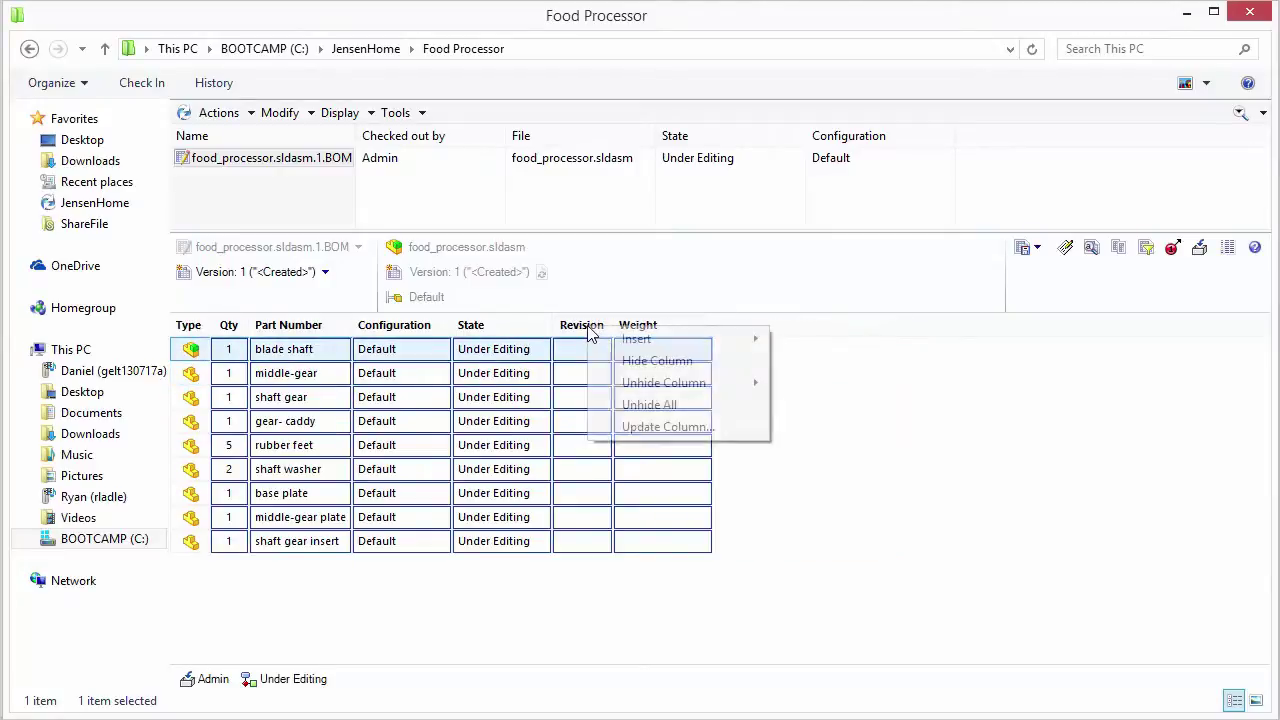
{"action": "left_click", "coordinate": [600, 362]}
{"action": "right_click", "coordinate": [570, 328]}
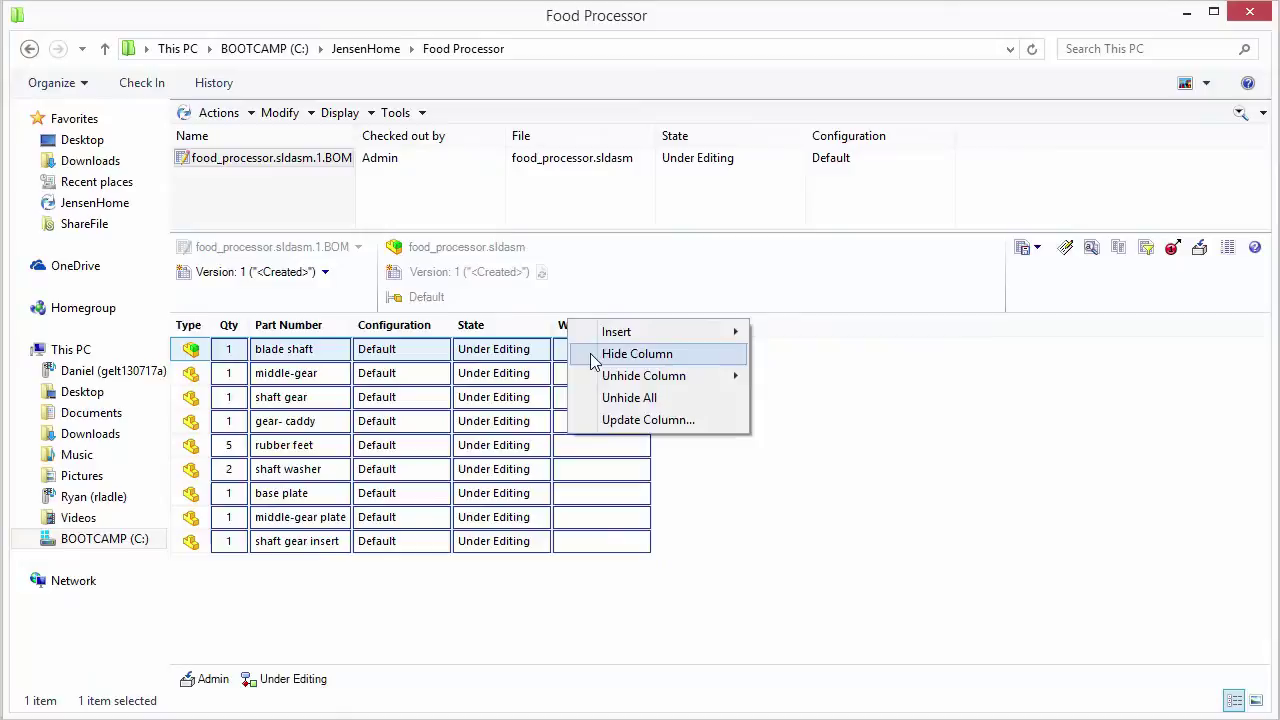
{"action": "left_click", "coordinate": [594, 358]}
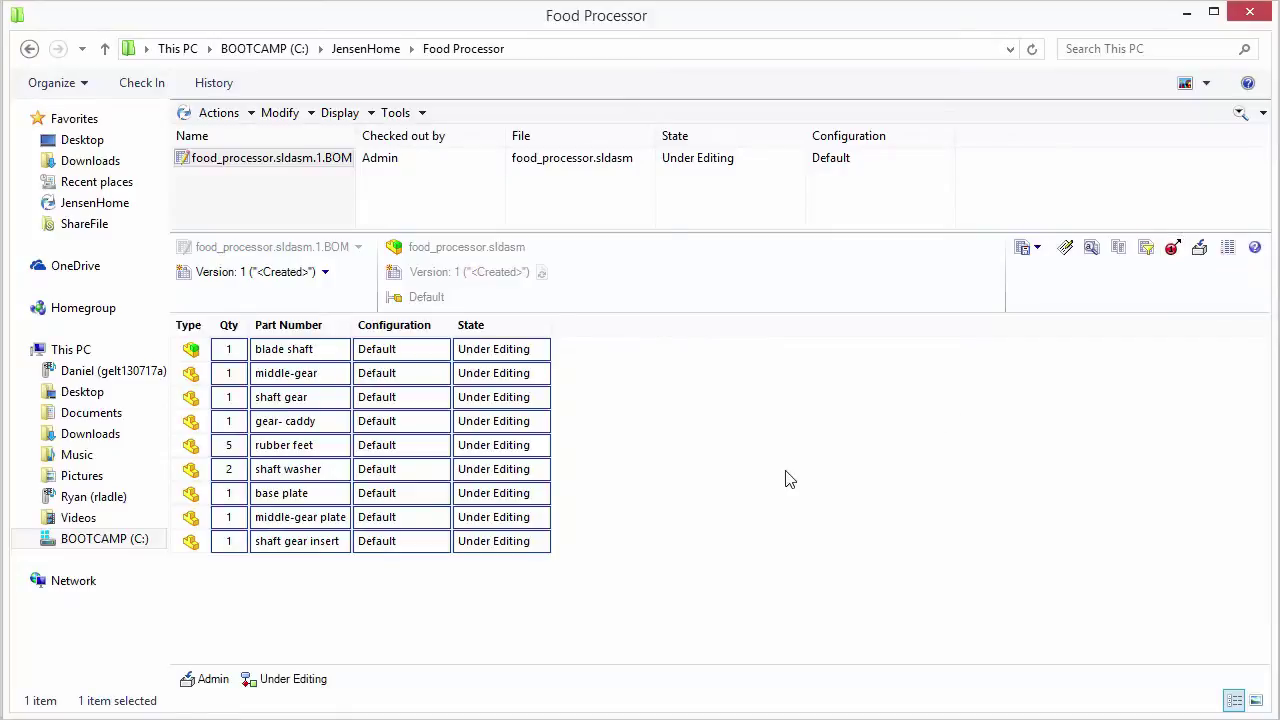
Save the BOM and add position numbers 1 to 9, starting at 1 with increment 1.
{"action": "left_click", "coordinate": [1173, 251]}
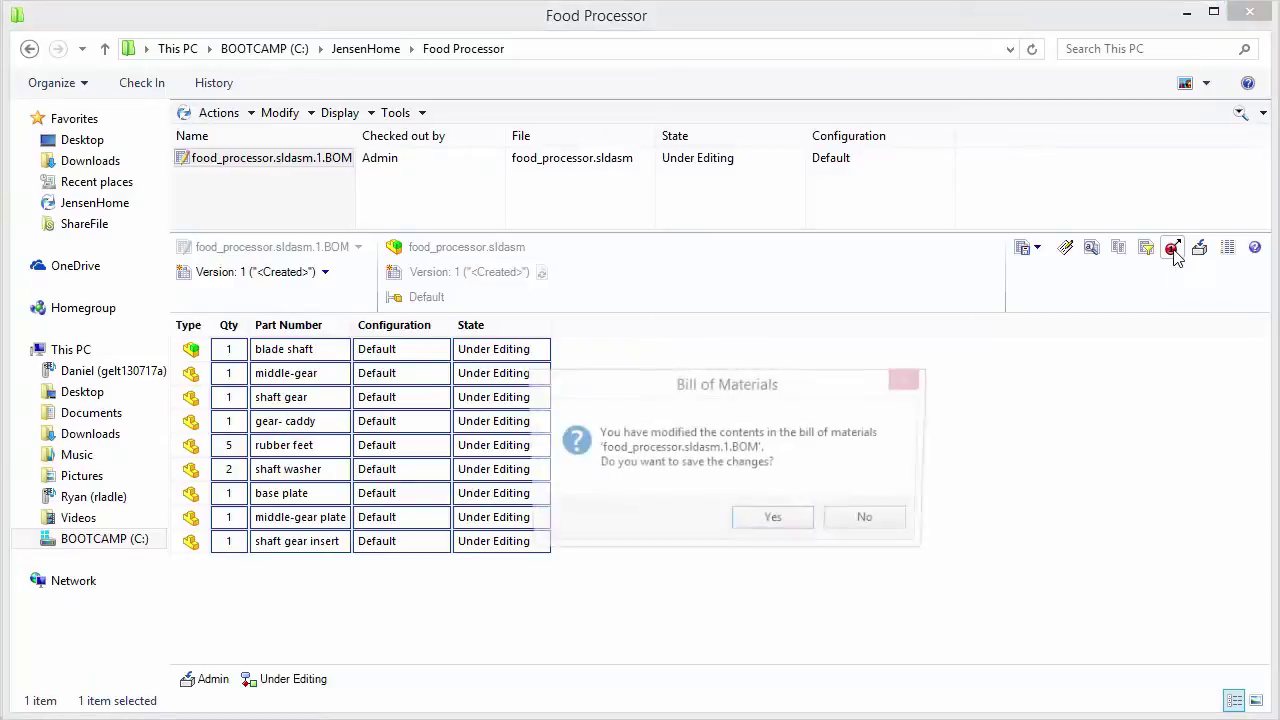
{"action": "left_click", "coordinate": [773, 522]}
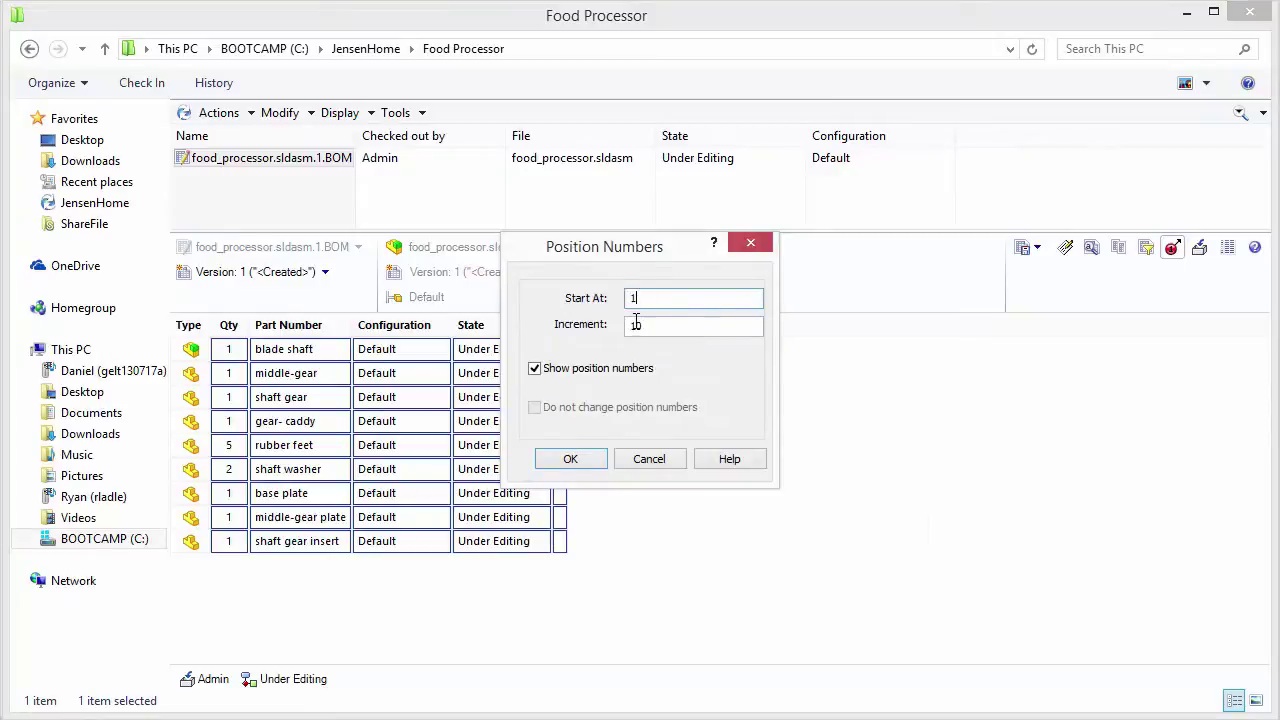
{"action": "left_click", "coordinate": [637, 324]}
{"action": "key", "text": "BackSpace"}
{"action": "left_click", "coordinate": [574, 458]}
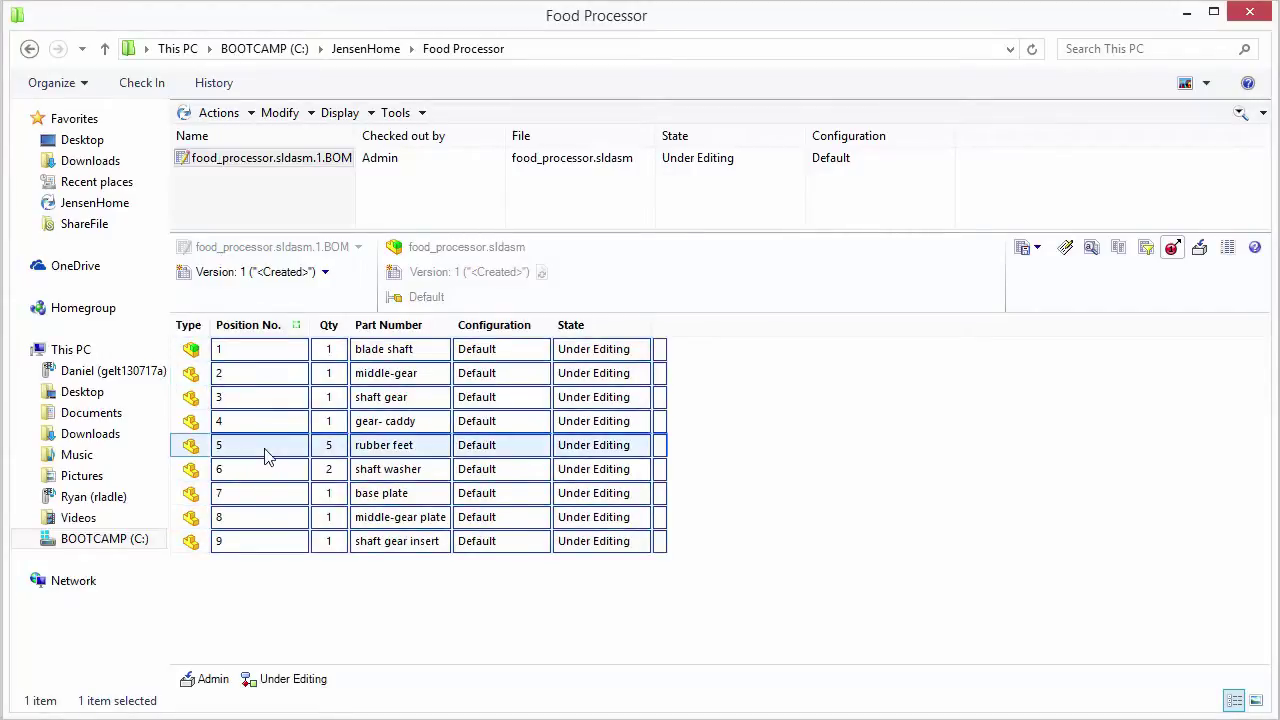
Rename the Position No. column to Item No. and bring up the Part Number column's Update Column dialog.
{"action": "right_click", "coordinate": [258, 333]}
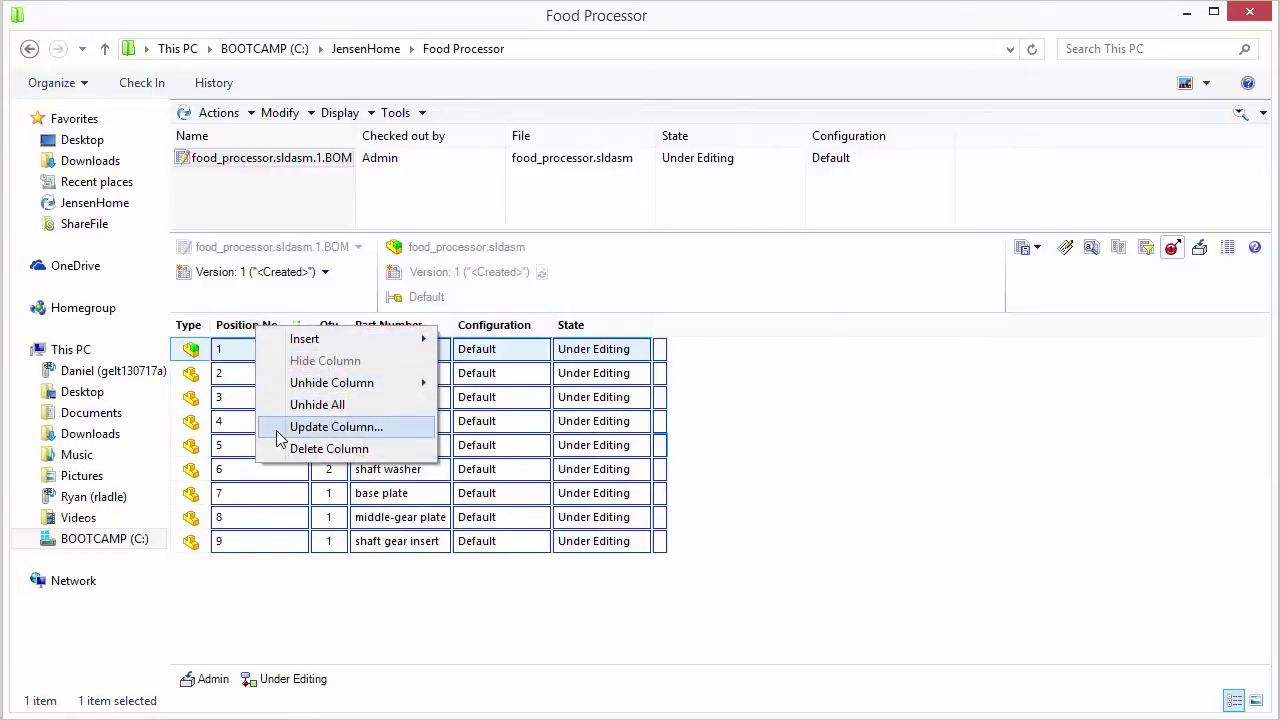
{"action": "left_click", "coordinate": [318, 427]}
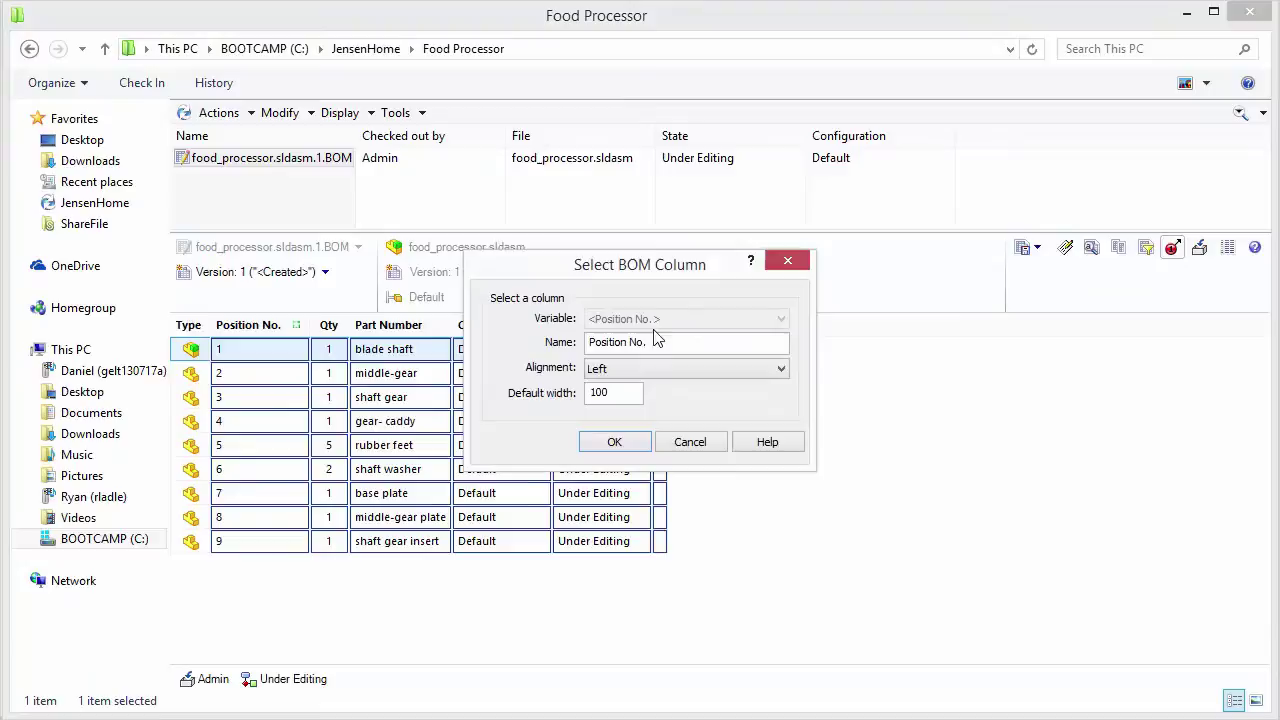
{"action": "double_click", "coordinate": [659, 342]}
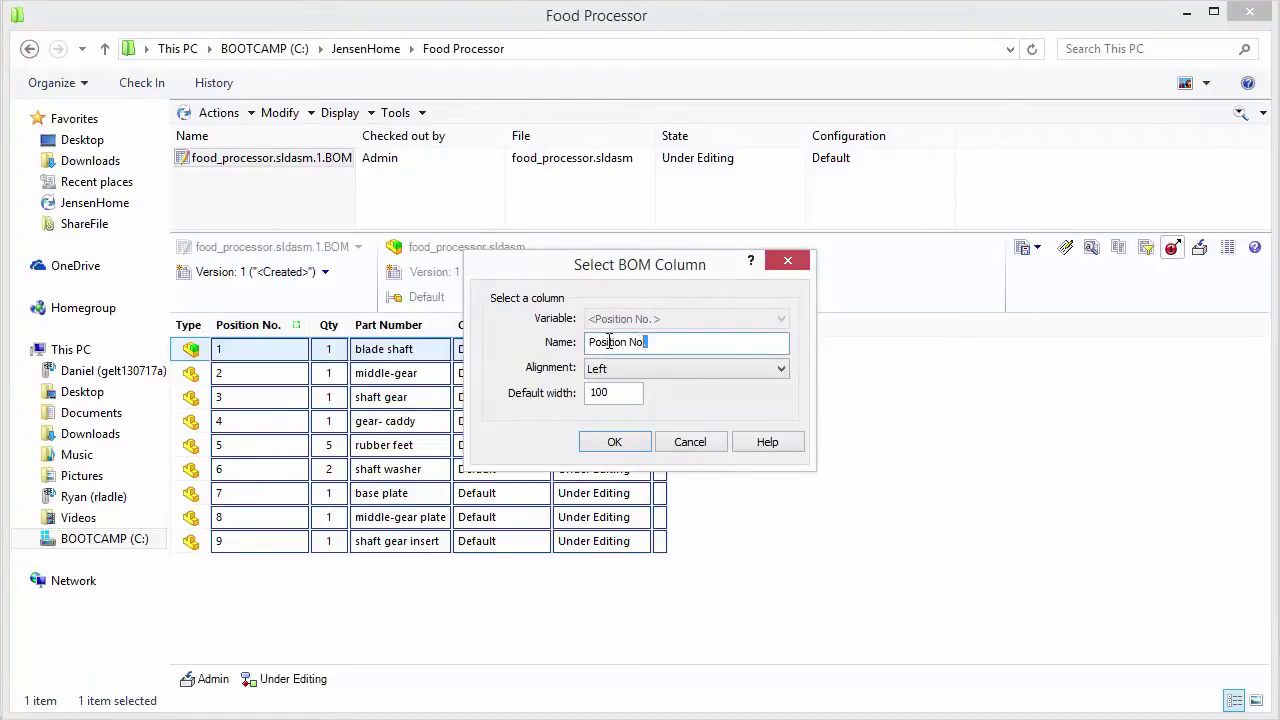
{"action": "double_click", "coordinate": [609, 342]}
{"action": "type", "text": "Item"}
{"action": "left_click", "coordinate": [614, 442]}
{"action": "right_click", "coordinate": [368, 327]}
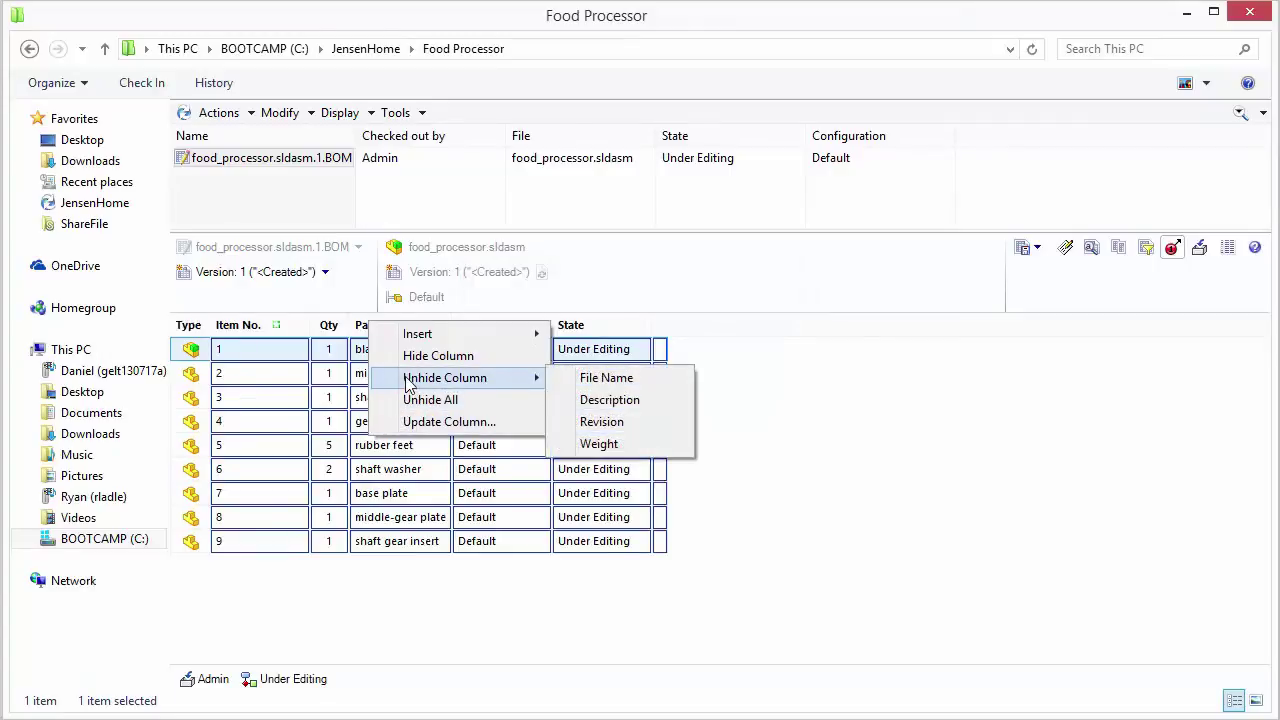
{"action": "left_click", "coordinate": [408, 421]}
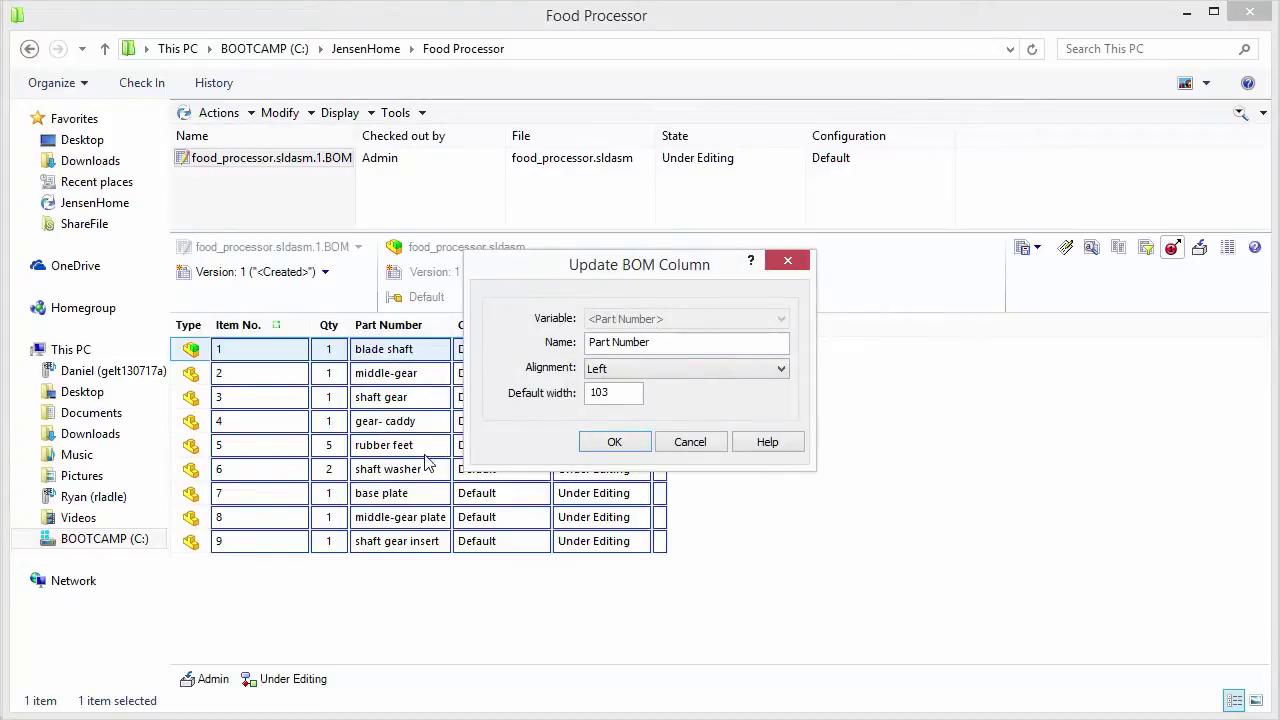
Cancel the Part Number dialog, then browse properties for a column right of State and cancel.
{"action": "left_click", "coordinate": [706, 443]}
{"action": "right_click", "coordinate": [616, 334]}
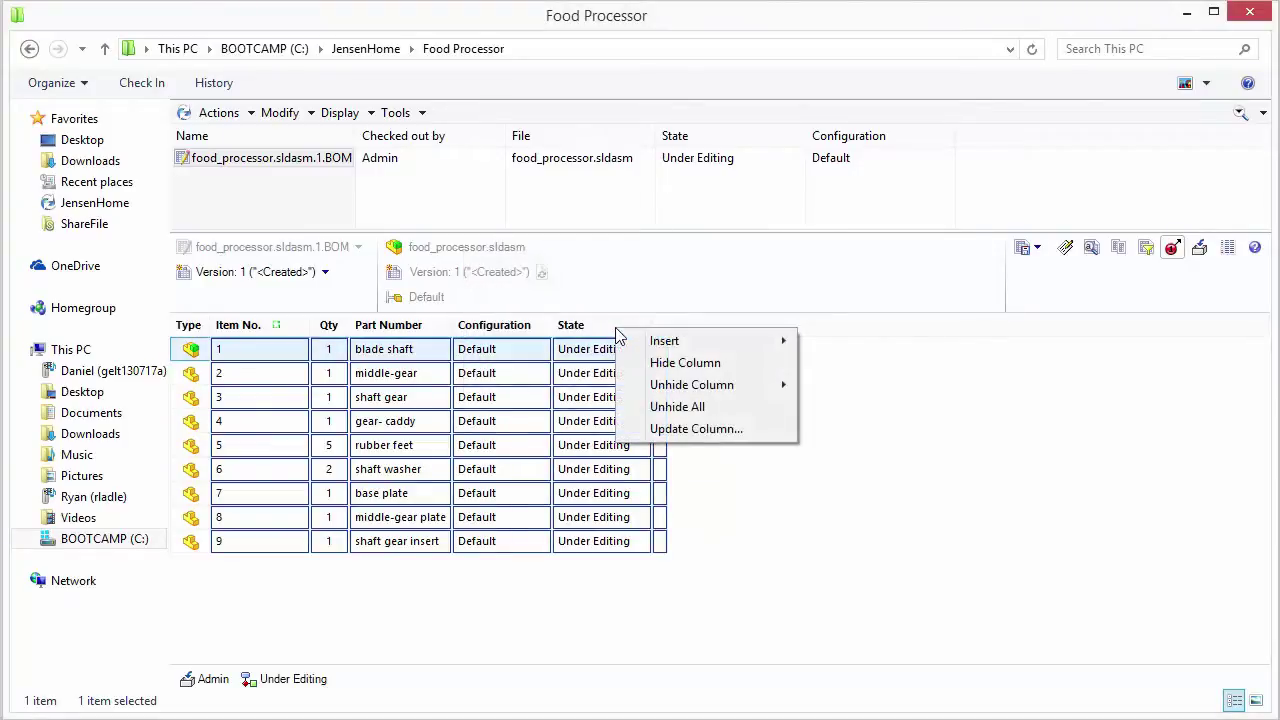
{"action": "mouse_move", "coordinate": [731, 352]}
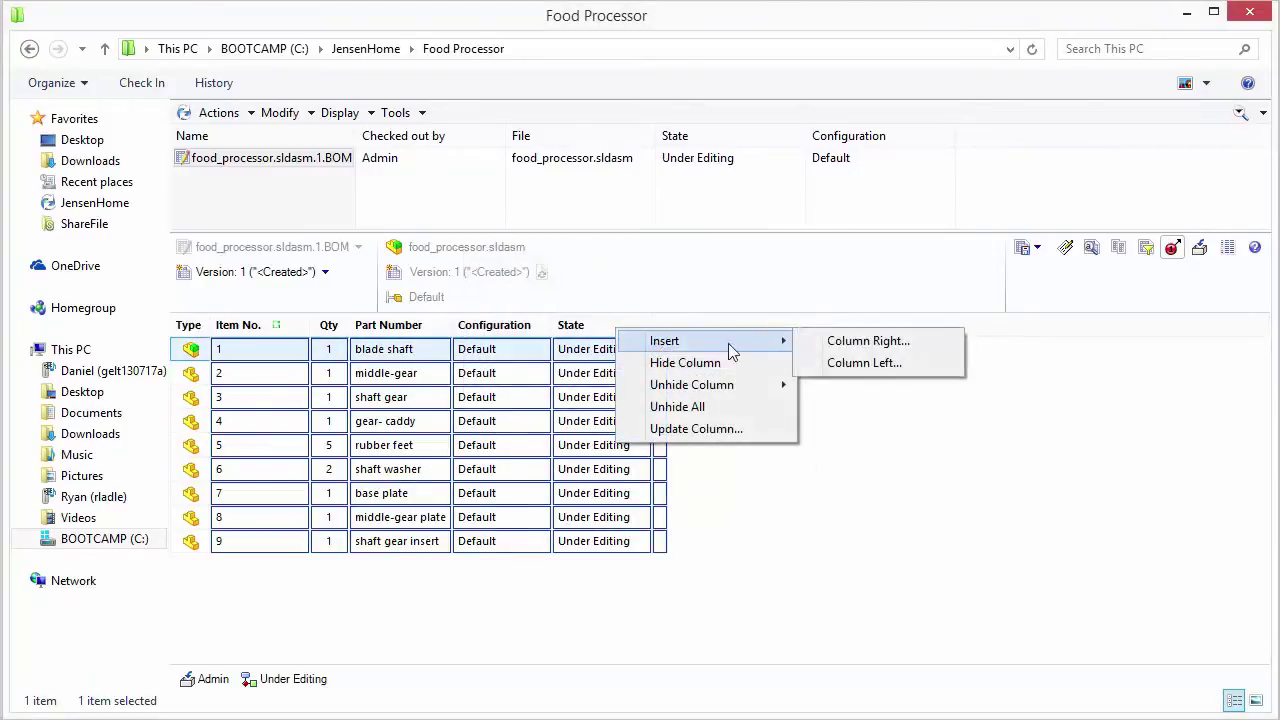
{"action": "left_click", "coordinate": [812, 348]}
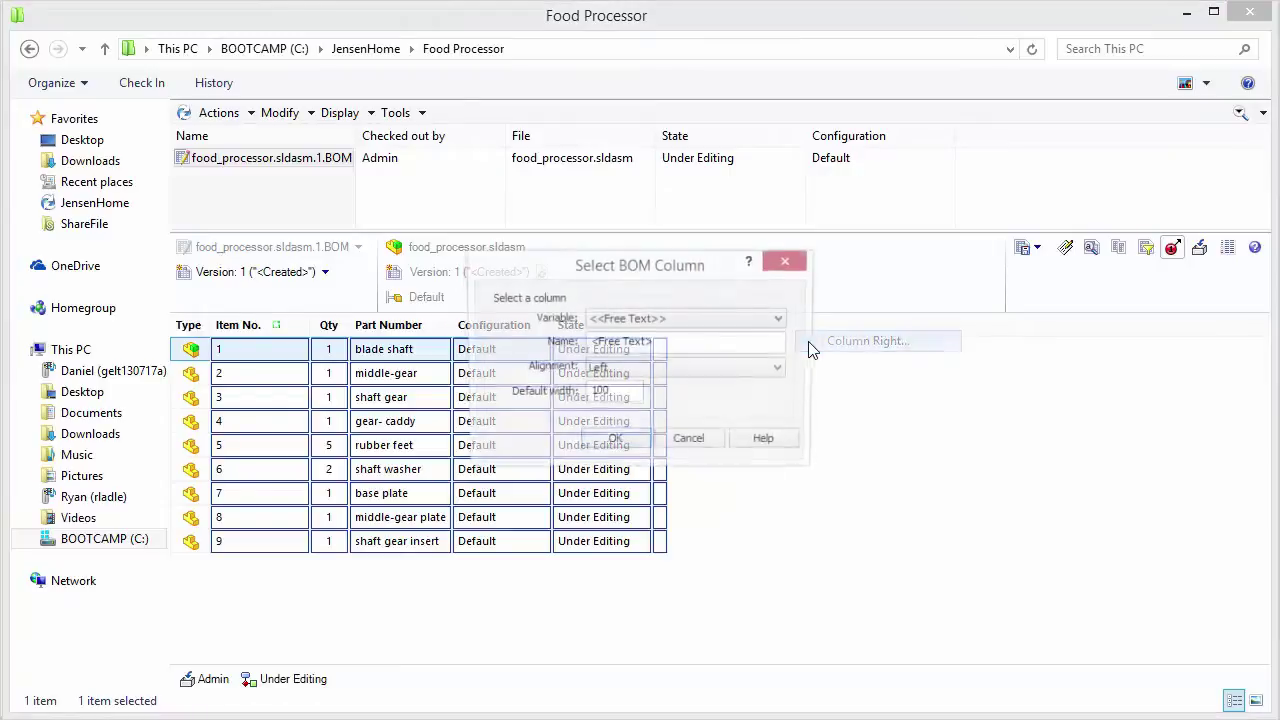
{"action": "left_click", "coordinate": [705, 322]}
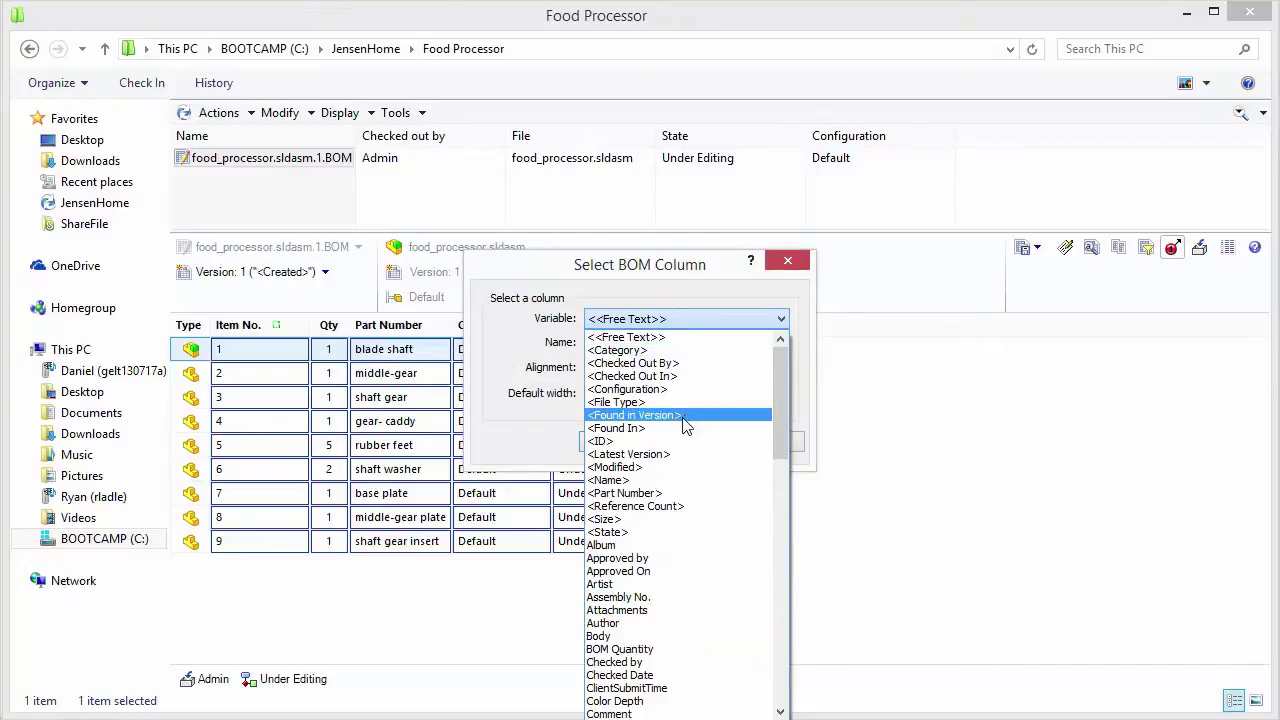
{"action": "left_click", "coordinate": [657, 283]}
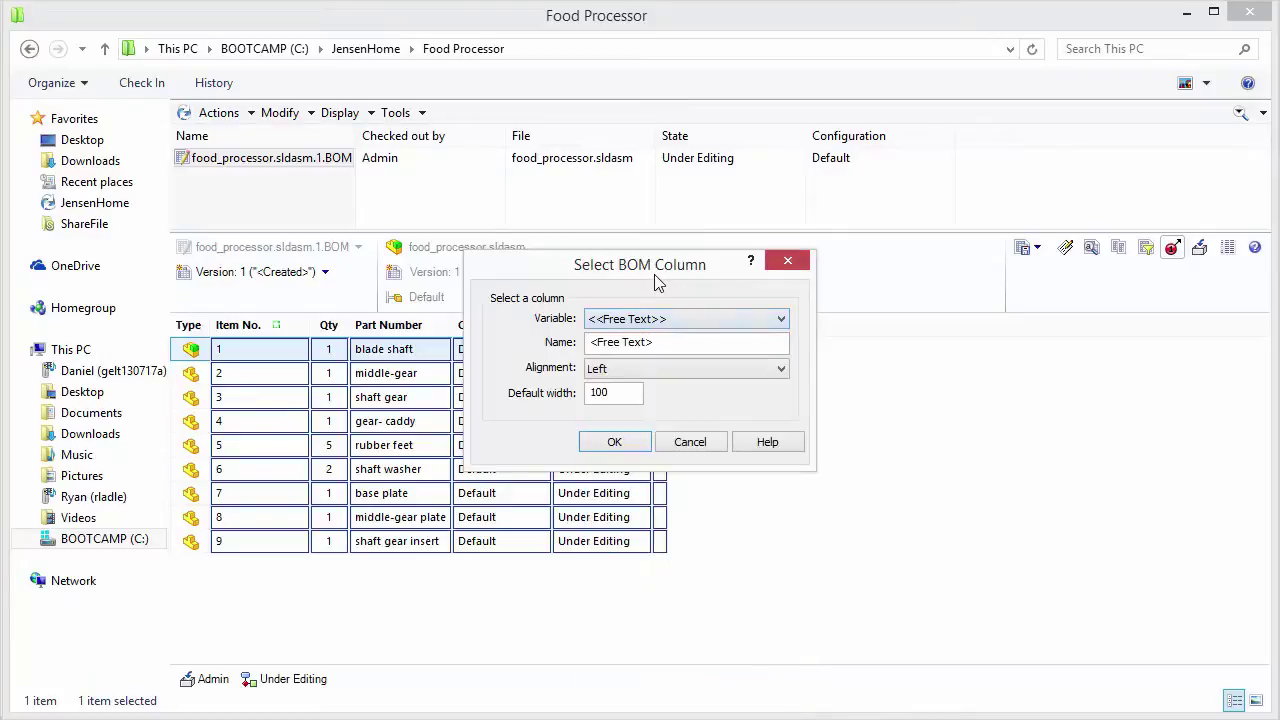
{"action": "left_click", "coordinate": [681, 446]}
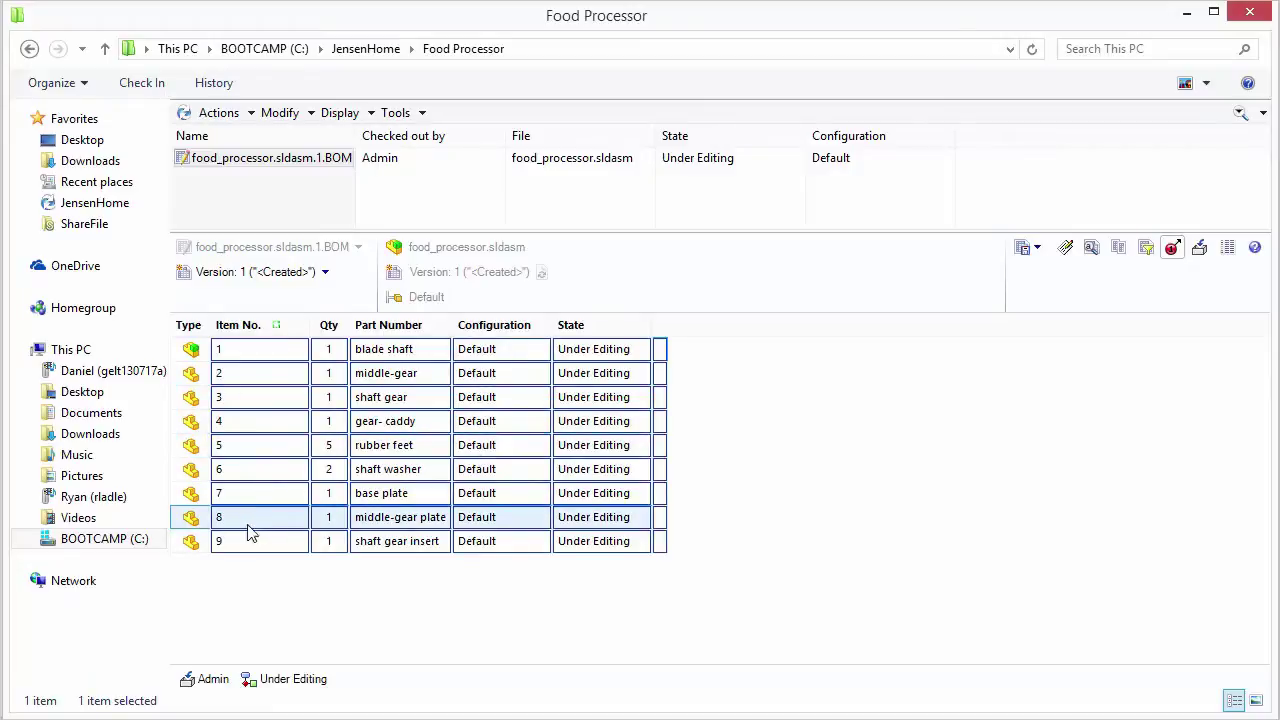
Insert row 10 below row 9 with quantity 1 OZ and part number Glue.
{"action": "right_click", "coordinate": [195, 543]}
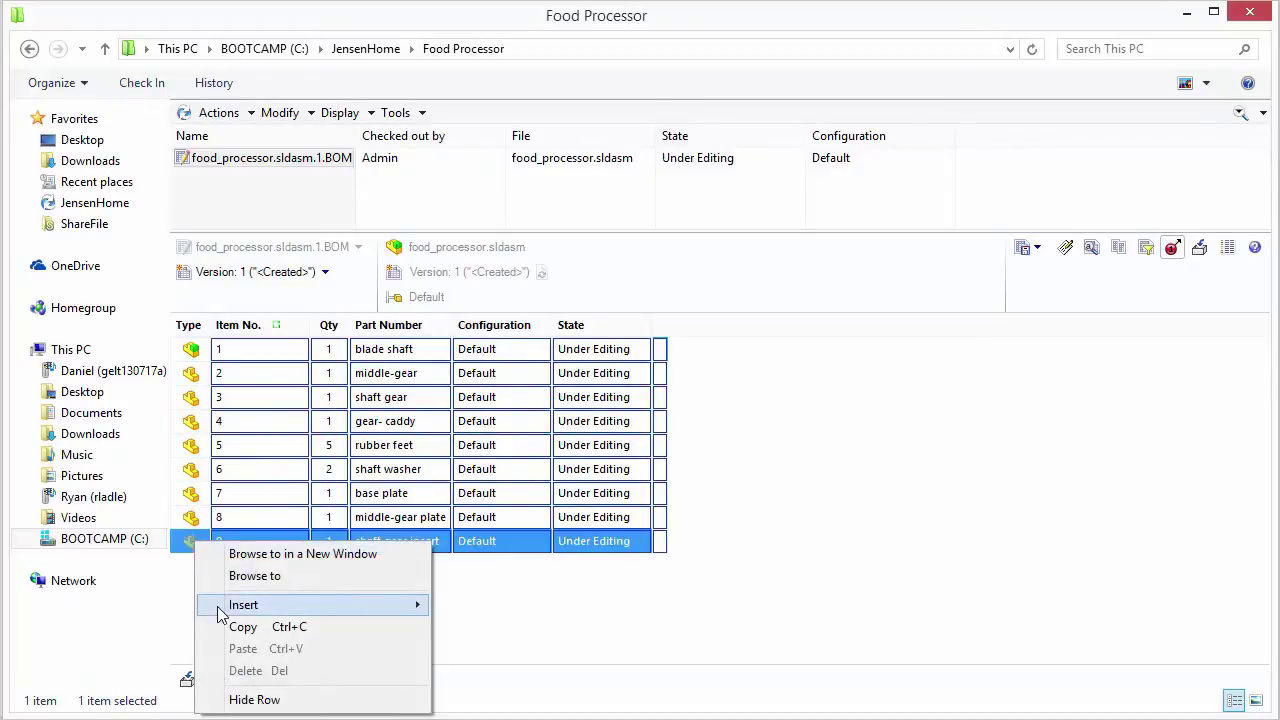
{"action": "mouse_move", "coordinate": [355, 612]}
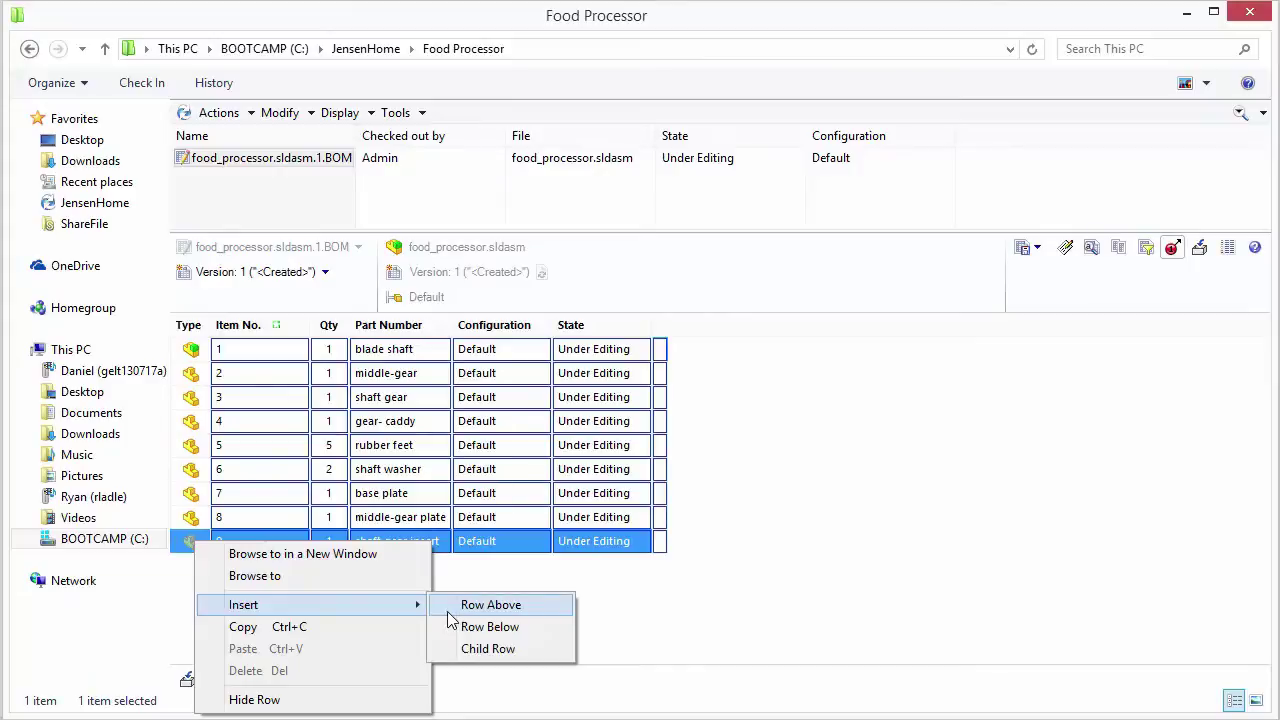
{"action": "left_click", "coordinate": [489, 627]}
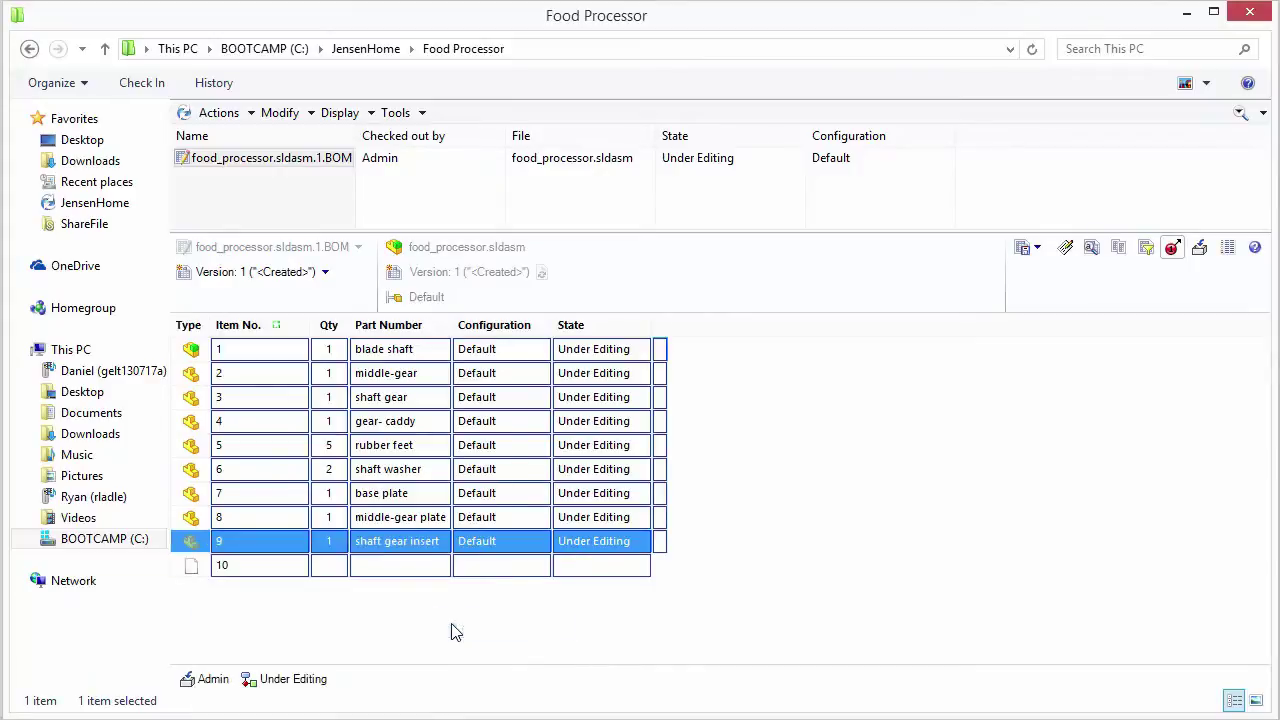
{"action": "left_click", "coordinate": [331, 566]}
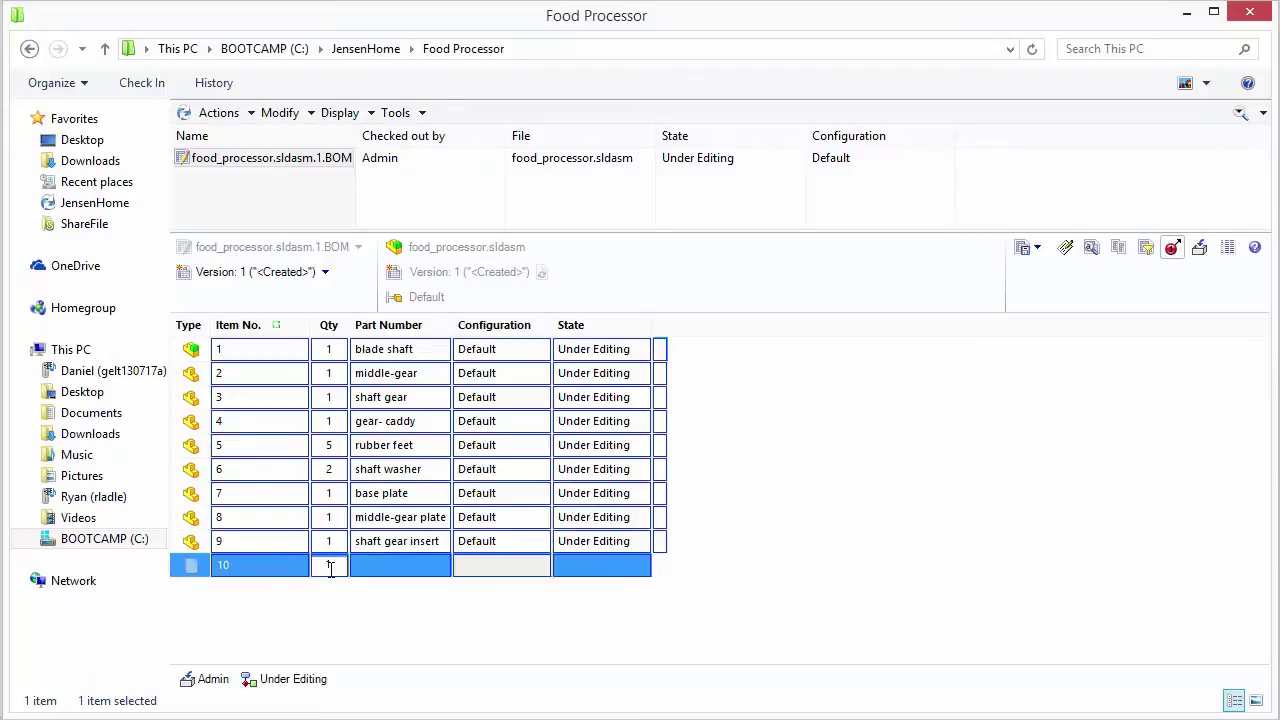
{"action": "left_click", "coordinate": [425, 567]}
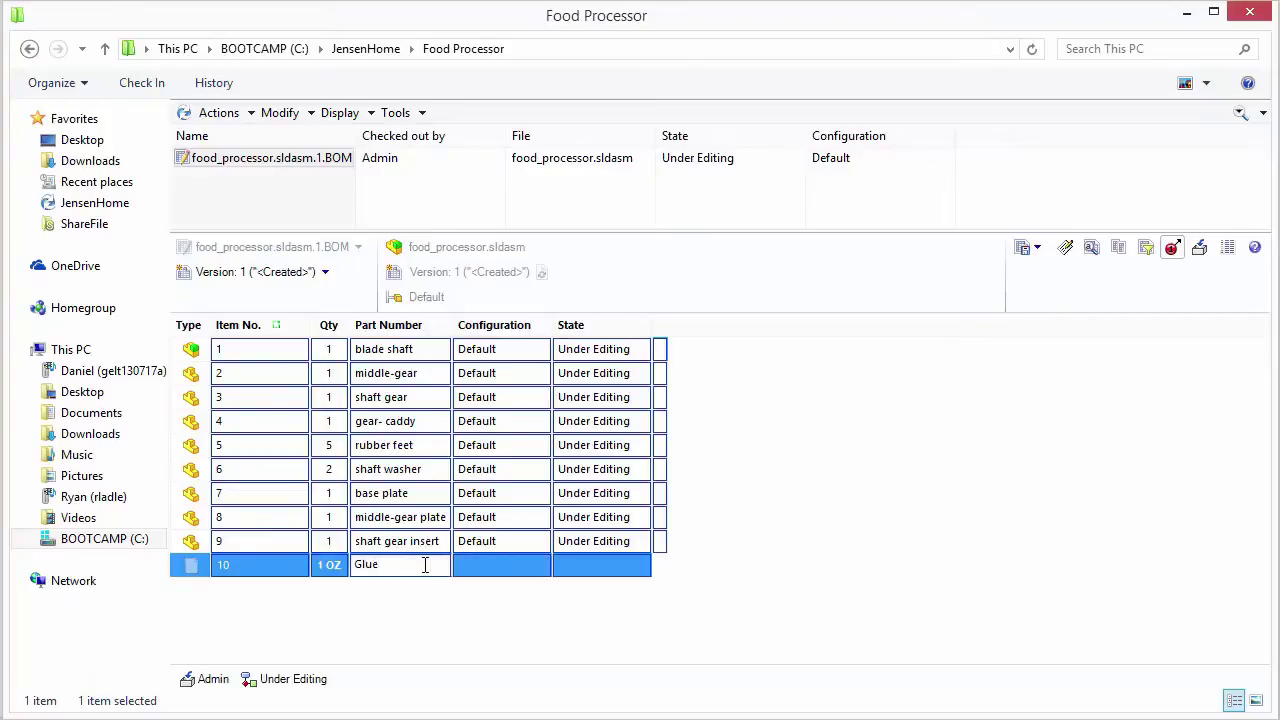
{"action": "left_click", "coordinate": [424, 597]}
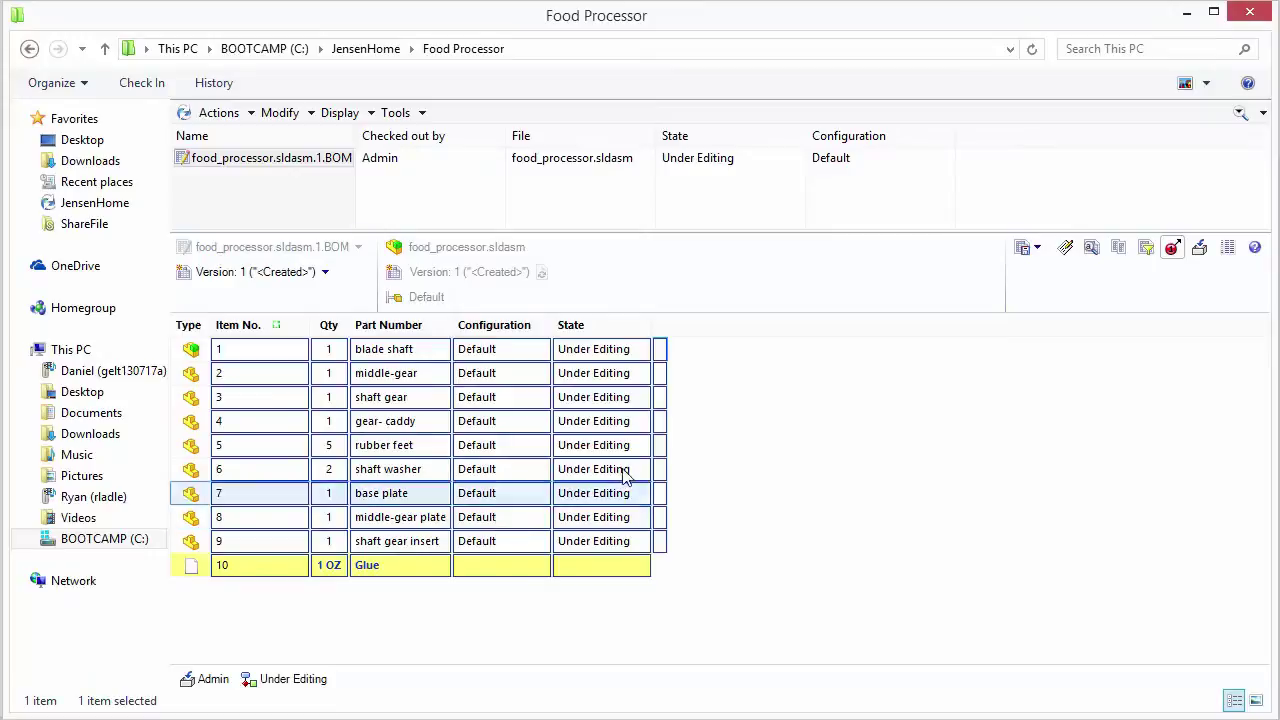
Save the edited BOM and check it in as version 2.
{"action": "left_click", "coordinate": [1202, 251]}
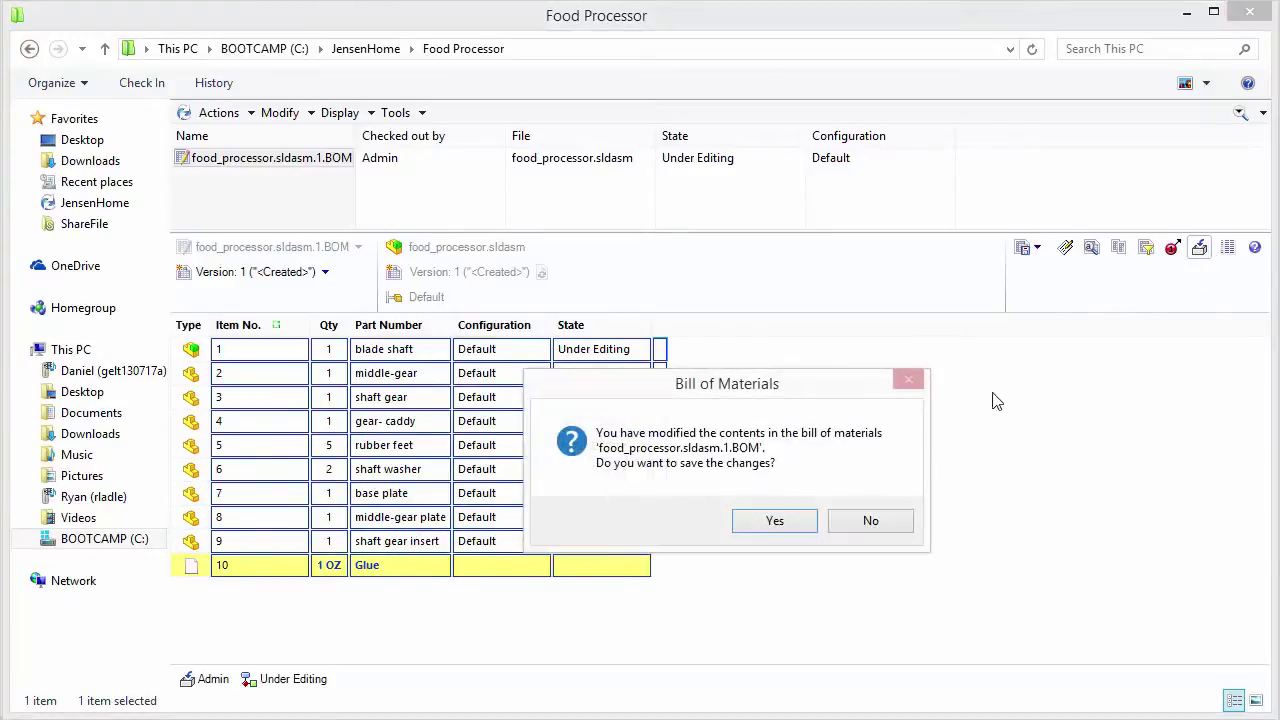
{"action": "left_click", "coordinate": [775, 521]}
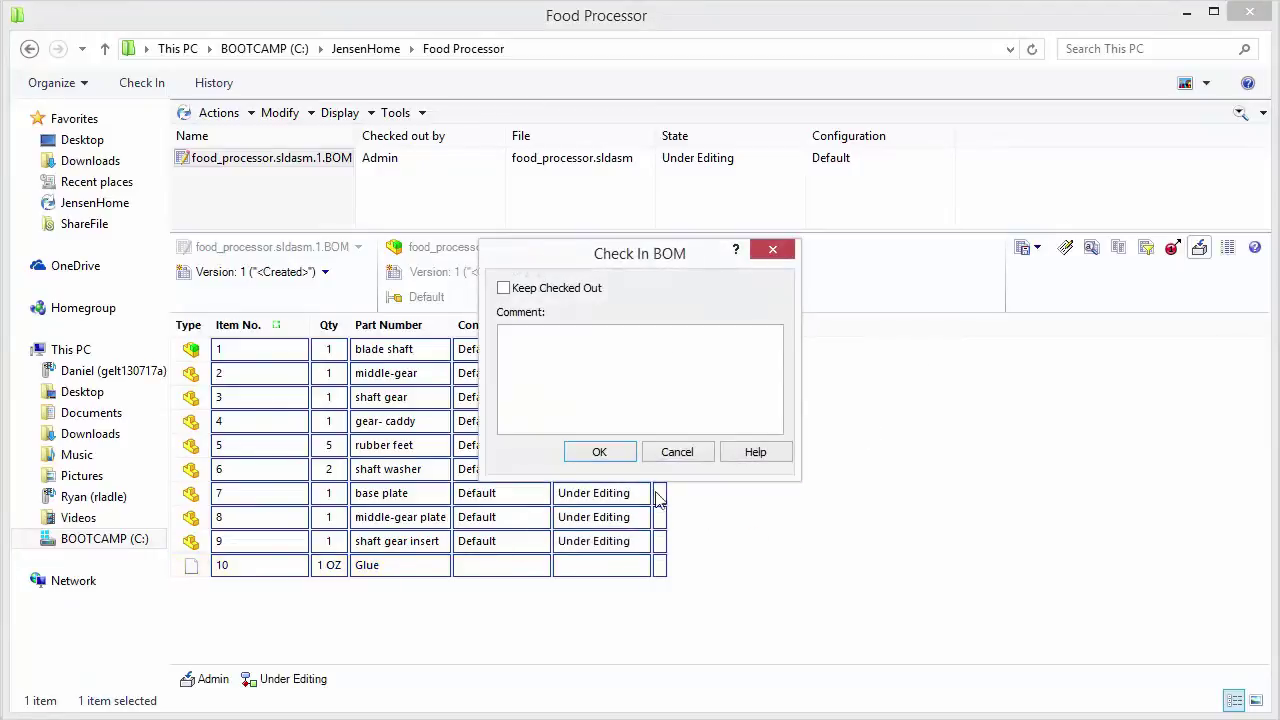
{"action": "left_click", "coordinate": [599, 451]}
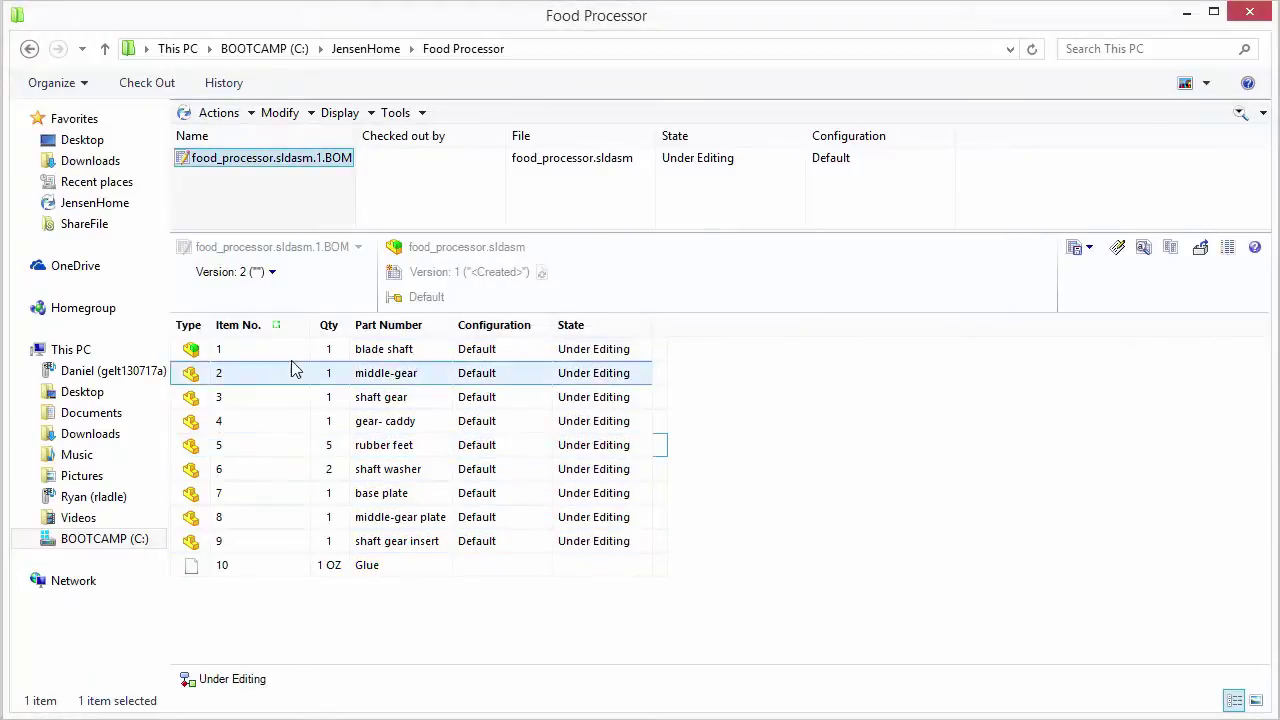
Toggle the BOM between versions 1 and 2 to compare them, ending on version 2.
{"action": "left_click", "coordinate": [253, 279]}
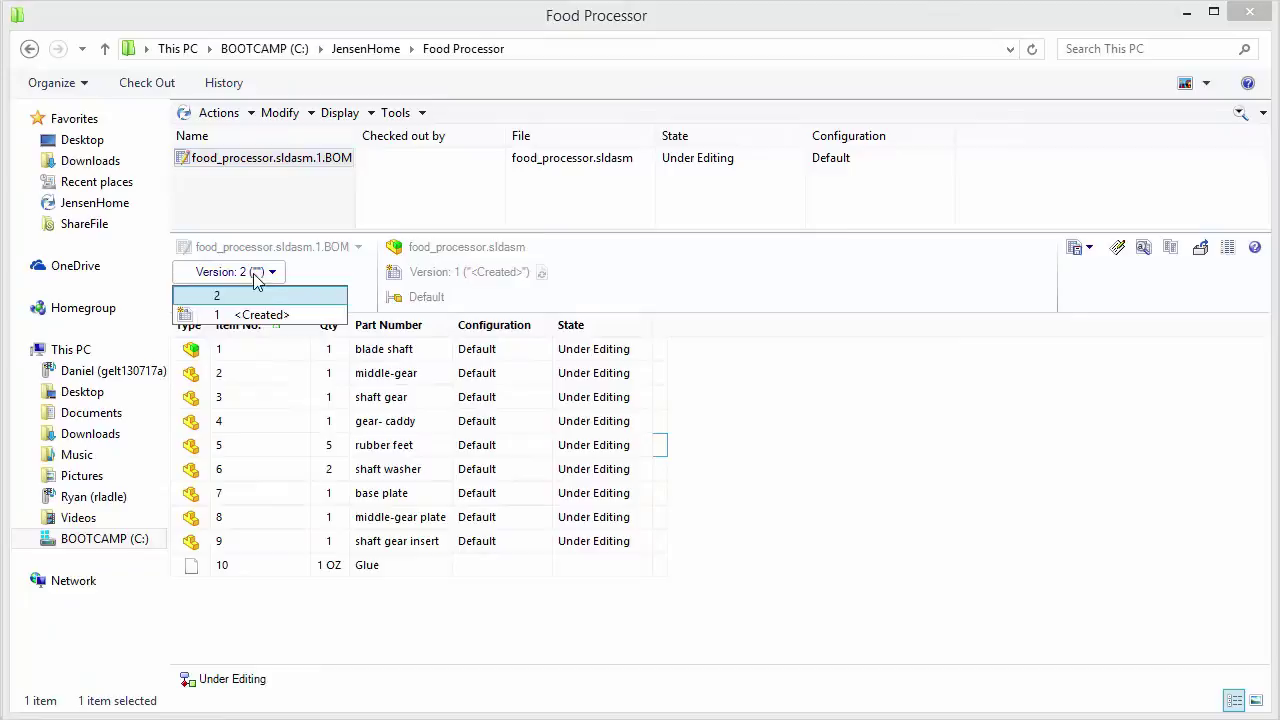
{"action": "left_click", "coordinate": [252, 316]}
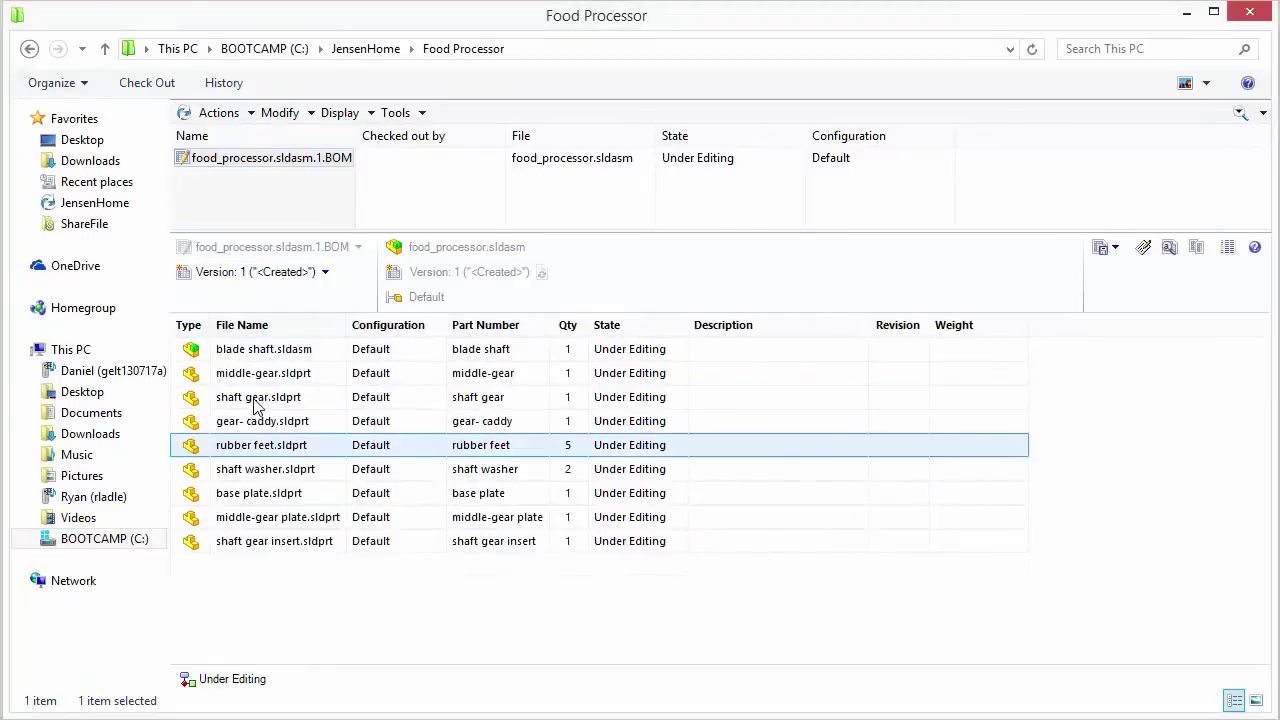
{"action": "left_click", "coordinate": [262, 272]}
{"action": "left_click", "coordinate": [247, 293]}
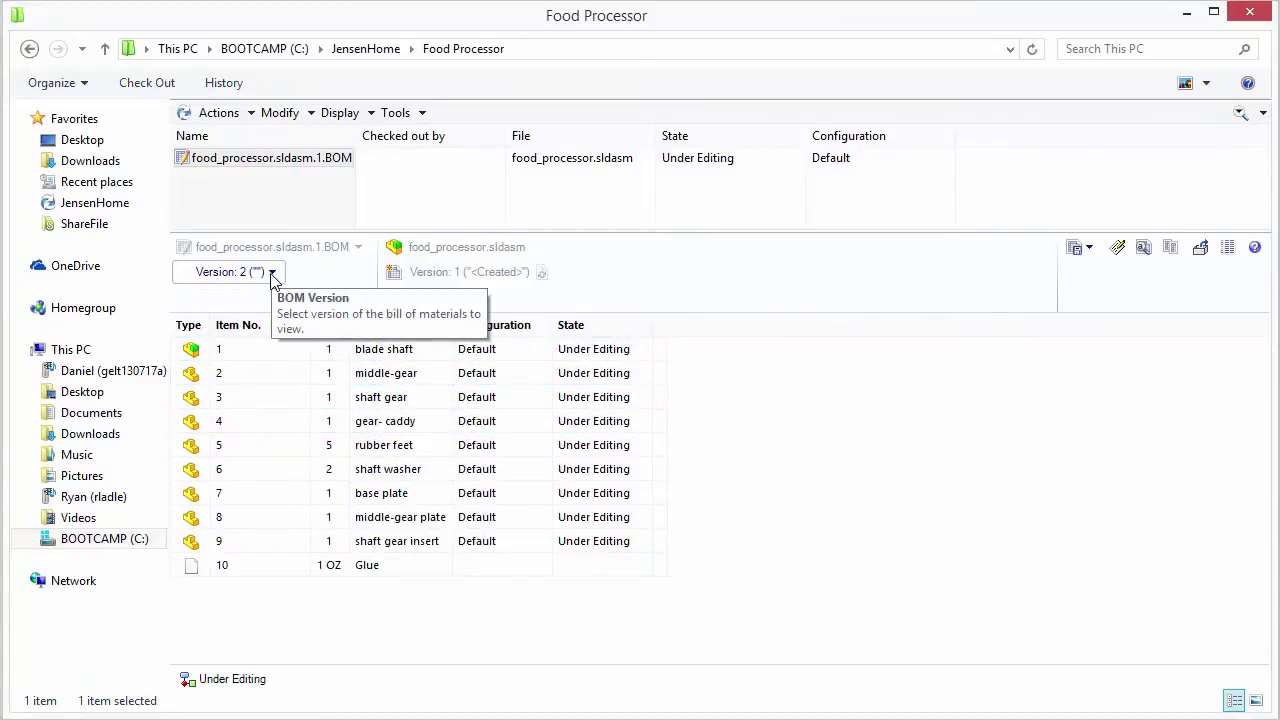
{"action": "left_click", "coordinate": [273, 279]}
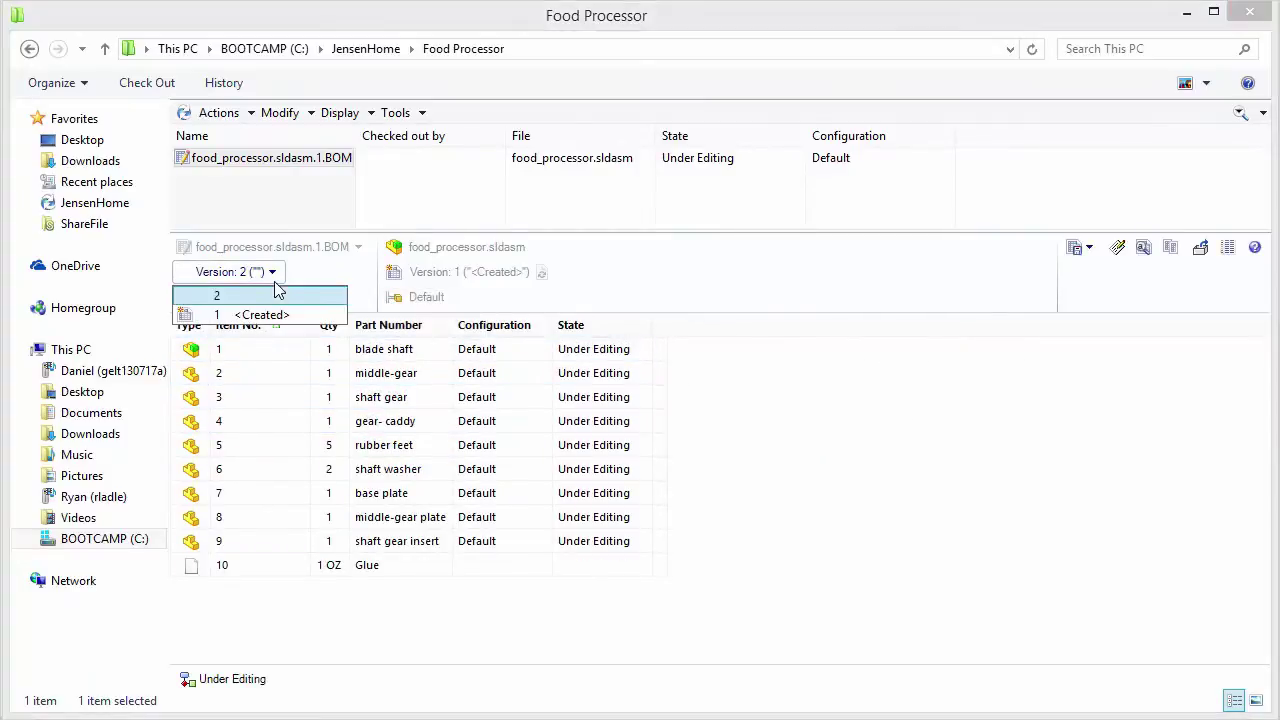
{"action": "left_click", "coordinate": [272, 313]}
{"action": "left_click", "coordinate": [278, 282]}
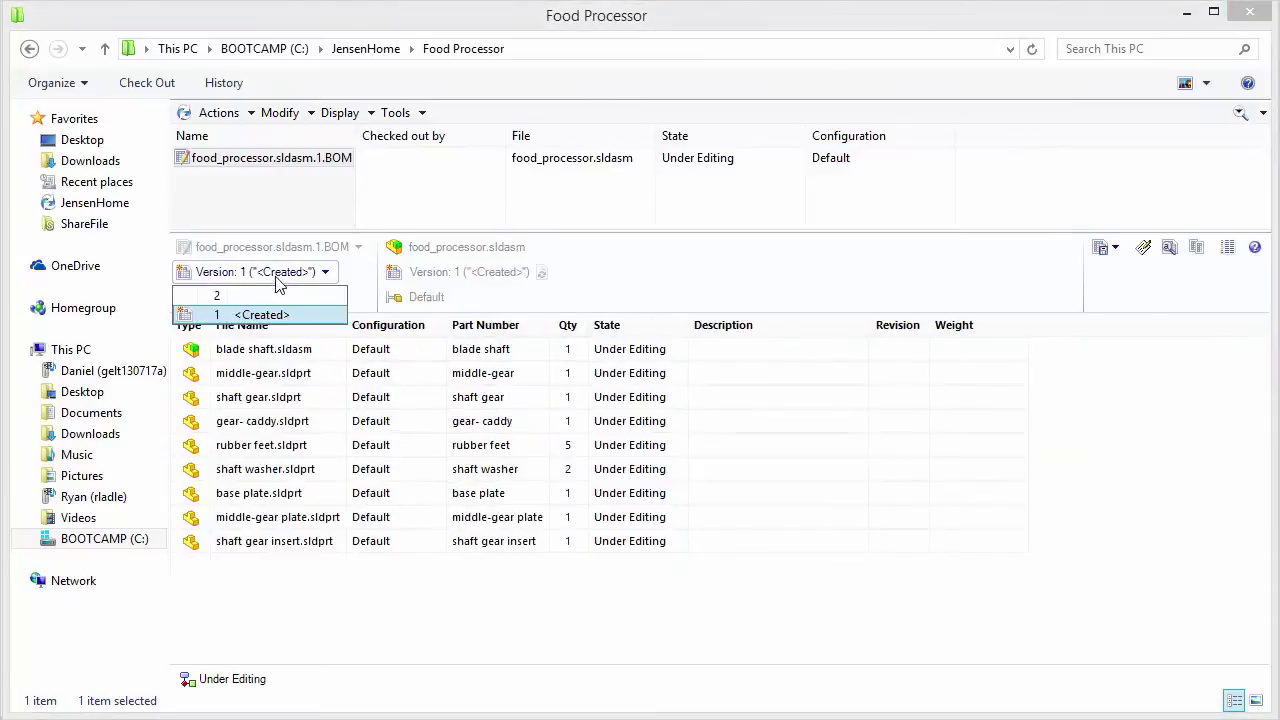
{"action": "left_click", "coordinate": [262, 296]}
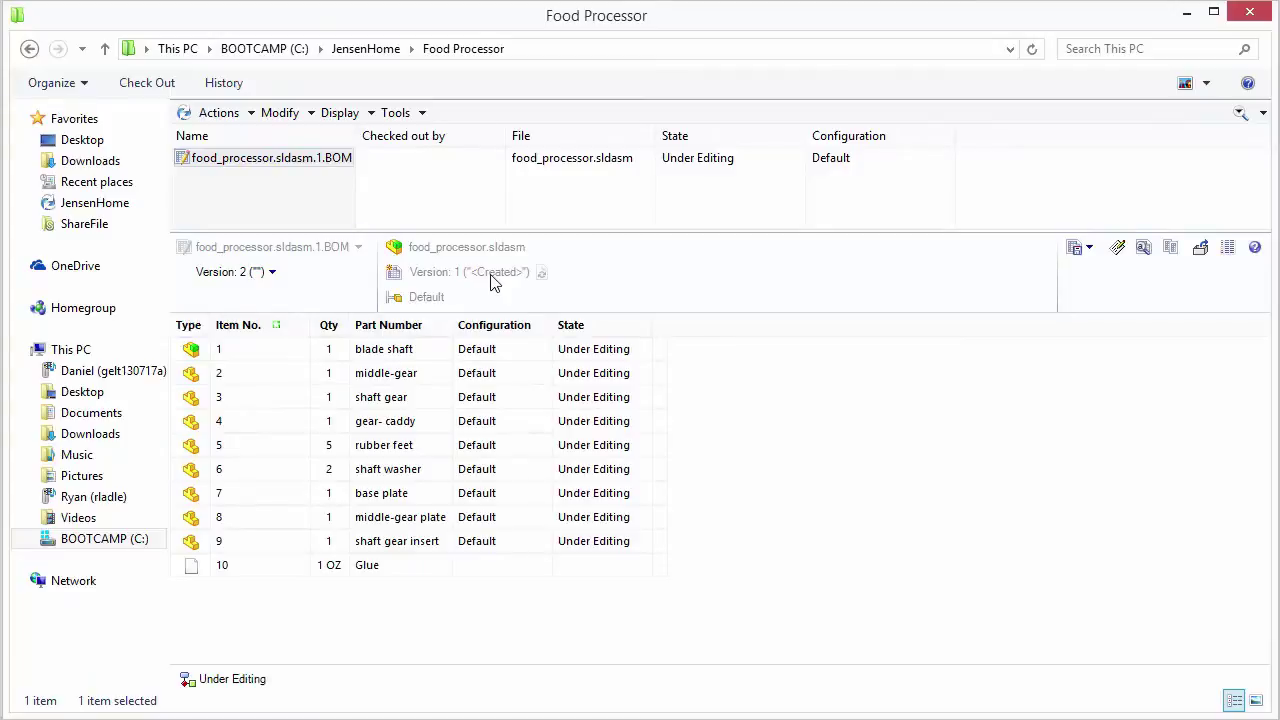
Go back to the vault file list and open food_processor.sldasm in SOLIDWORKS.
{"action": "left_click", "coordinate": [1228, 248]}
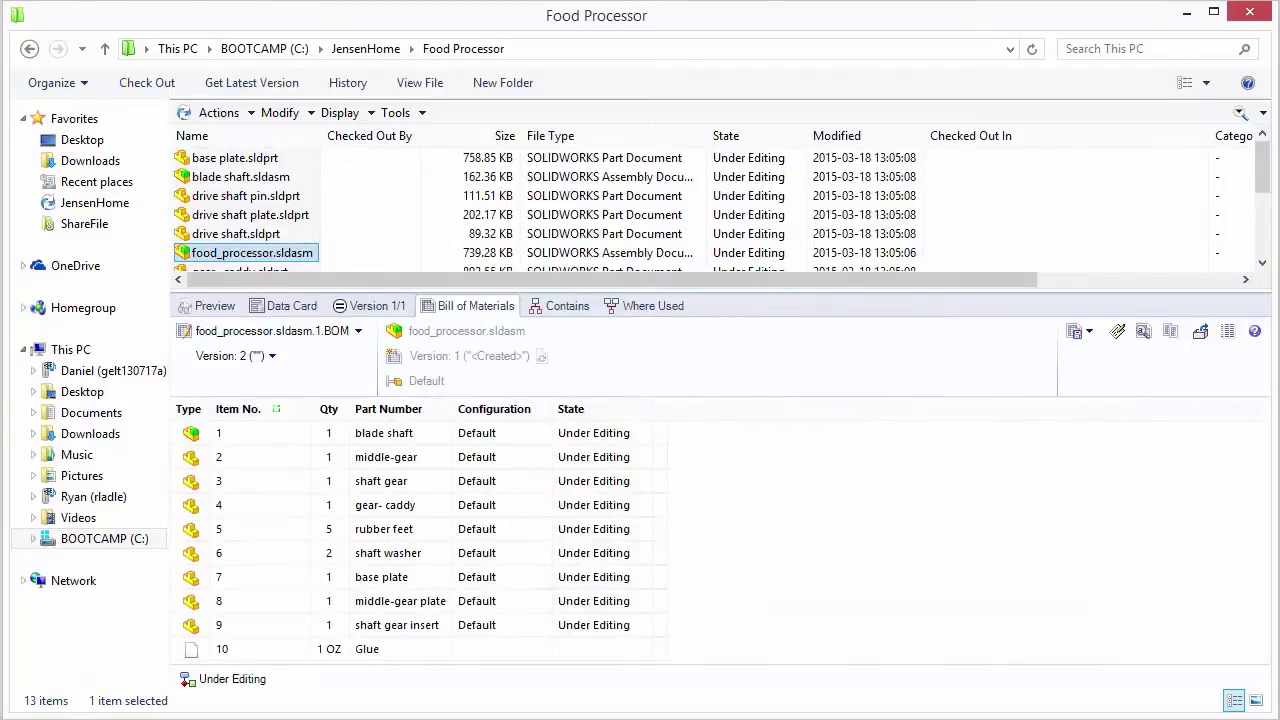
{"action": "right_click", "coordinate": [241, 258]}
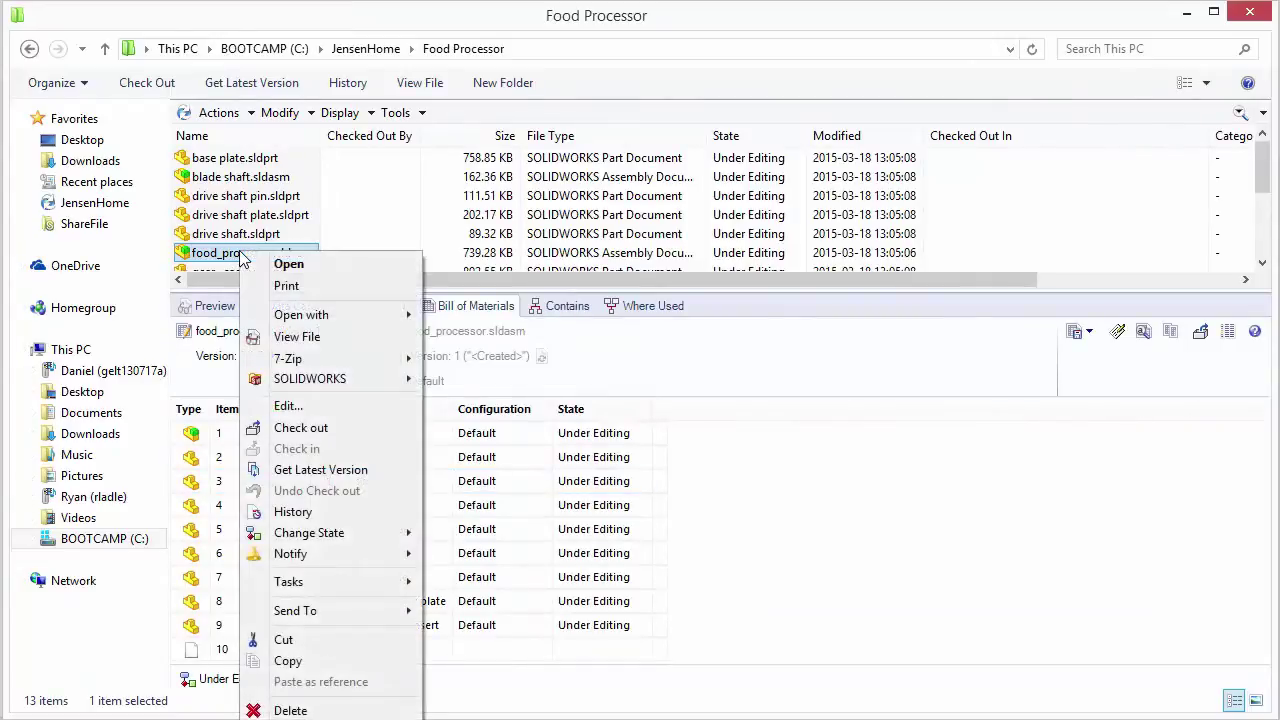
{"action": "left_click", "coordinate": [252, 261]}
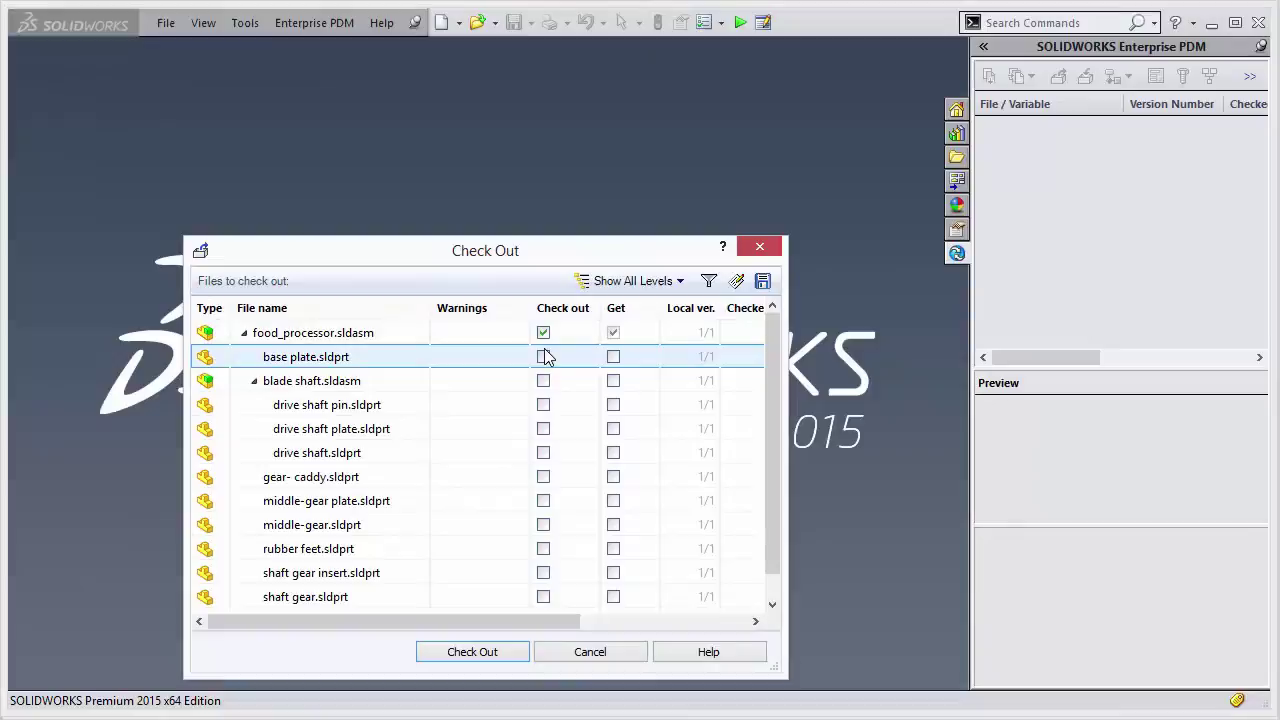
Check out gear- caddy.sldprt and open that part from the food_processor assembly.
{"action": "left_click", "coordinate": [543, 477]}
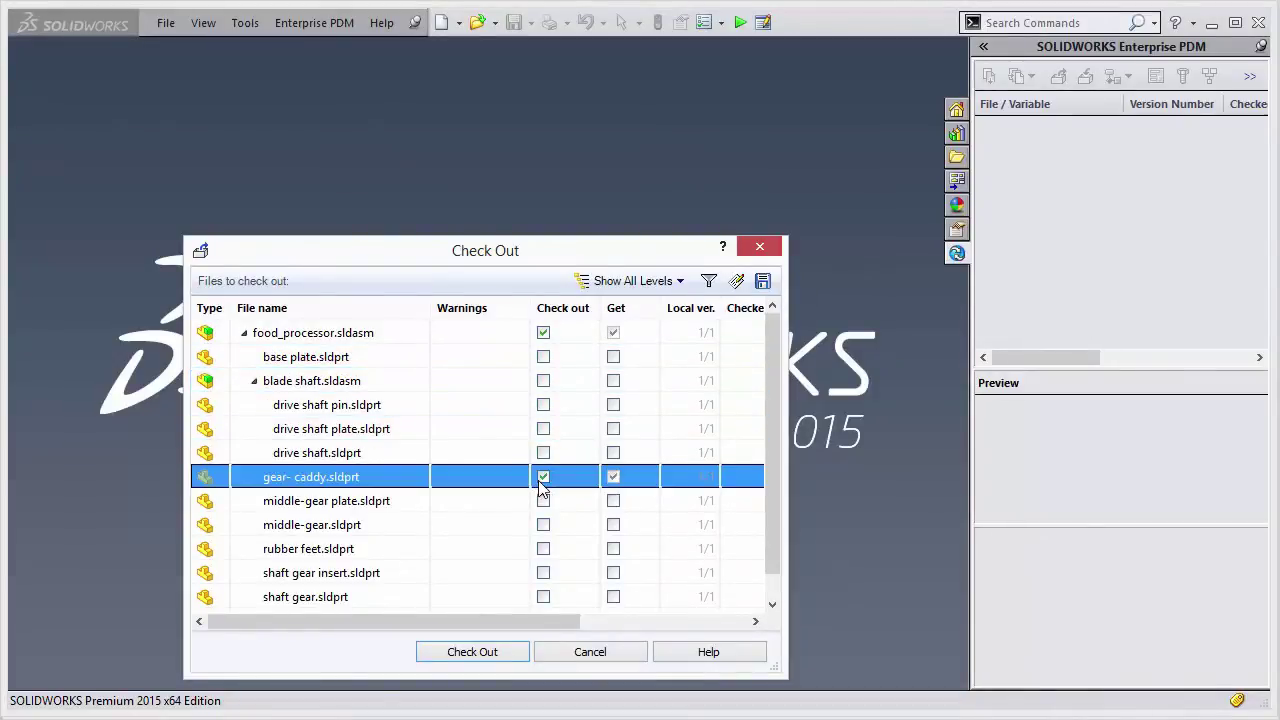
{"action": "left_click", "coordinate": [495, 655]}
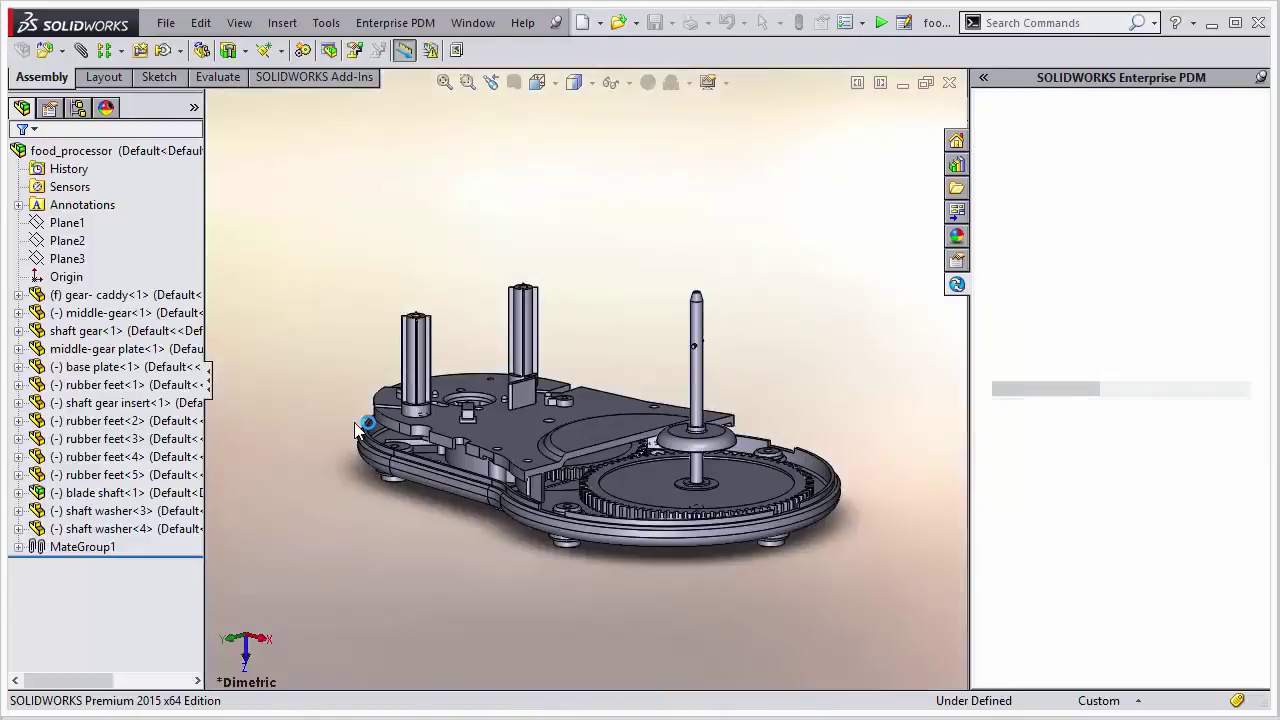
{"action": "left_click", "coordinate": [120, 294]}
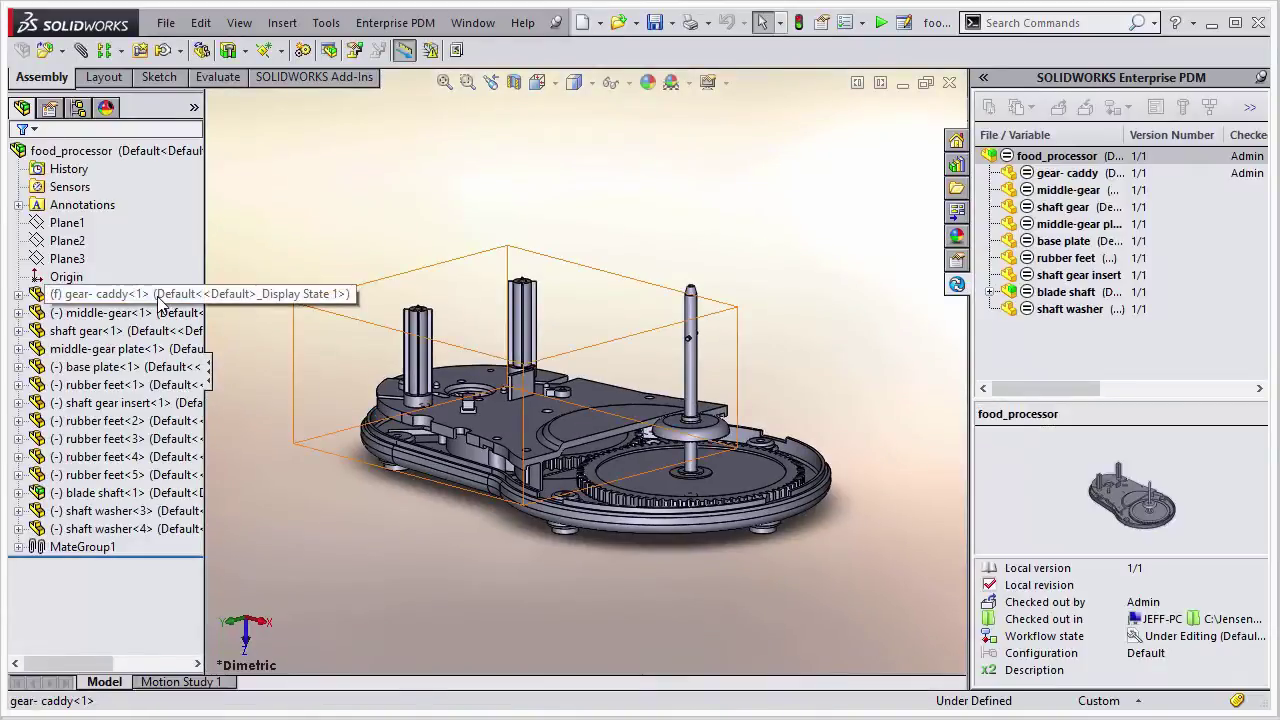
{"action": "right_click", "coordinate": [172, 152]}
{"action": "left_click", "coordinate": [177, 92]}
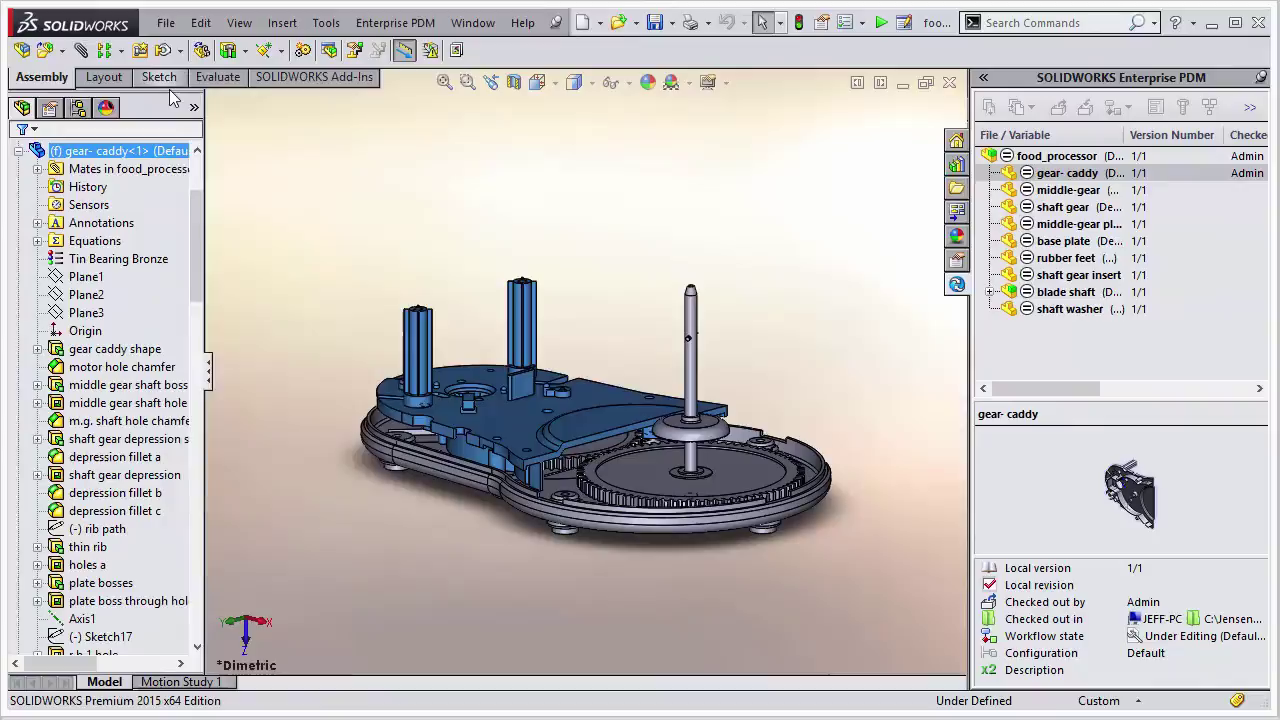
Change the gear- caddy material from Tin Bearing Bronze to Wrought Copper.
{"action": "left_click", "coordinate": [62, 242]}
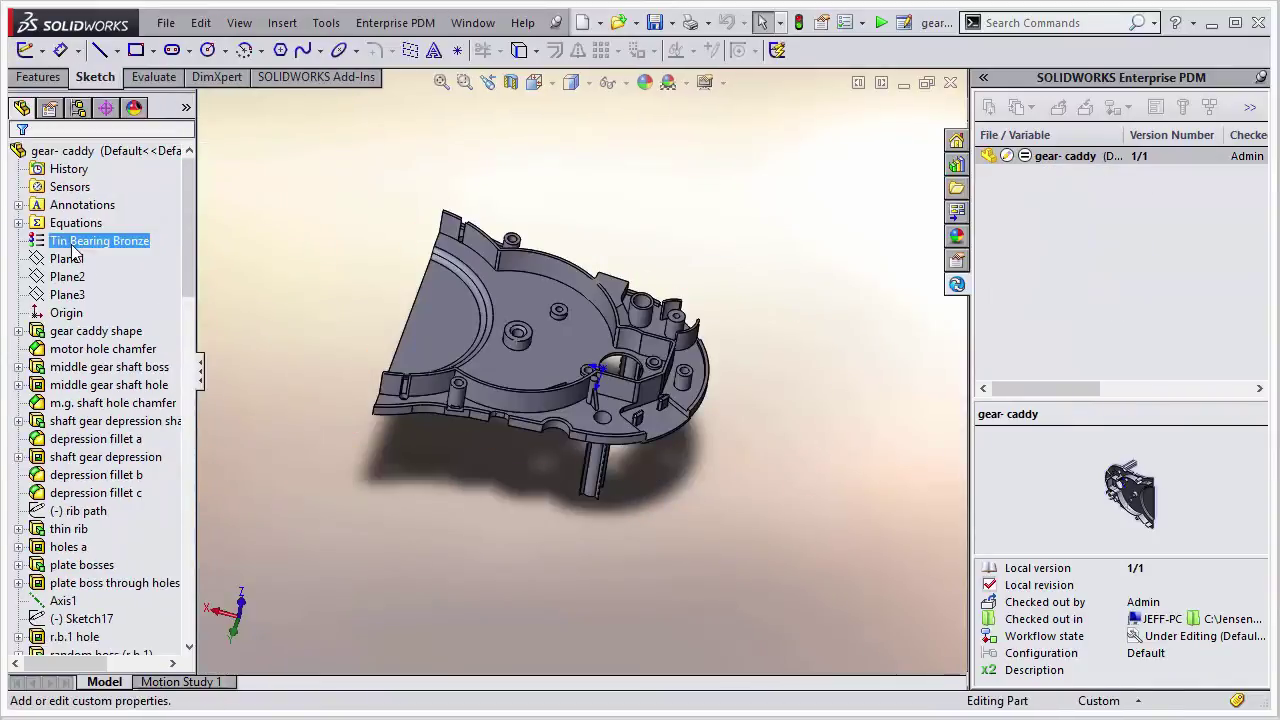
{"action": "right_click", "coordinate": [74, 244]}
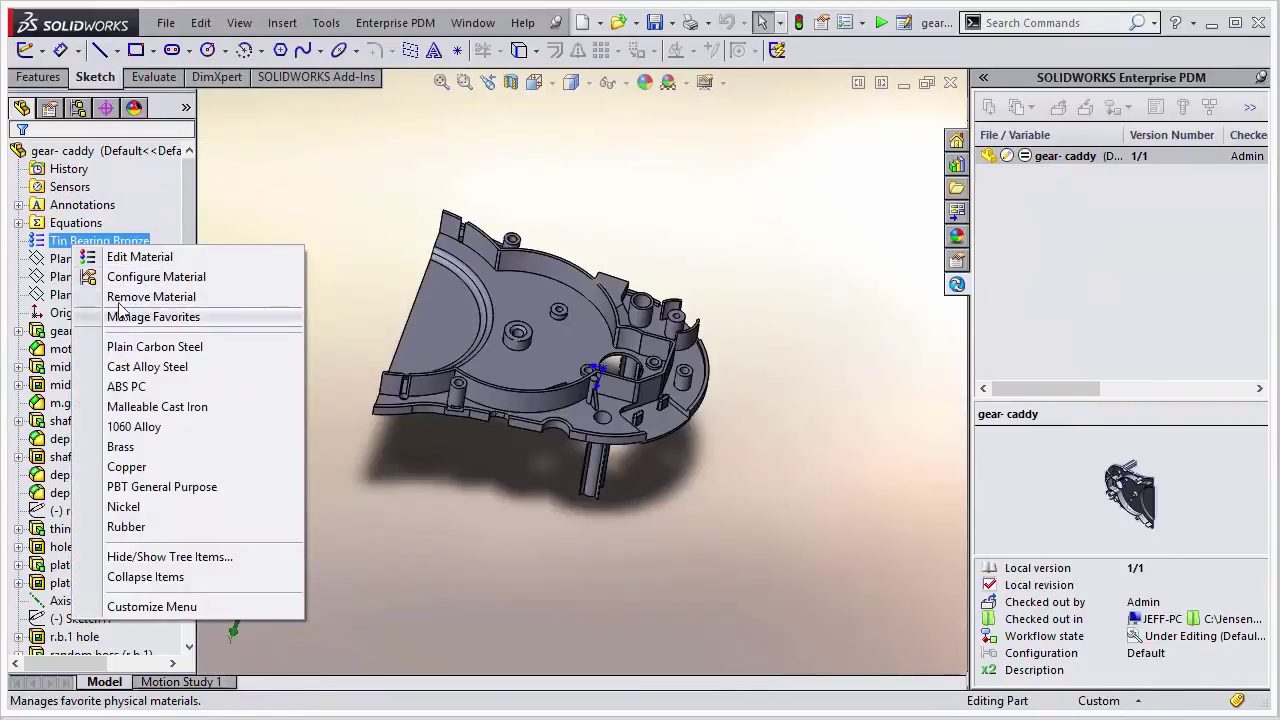
{"action": "left_click", "coordinate": [130, 258]}
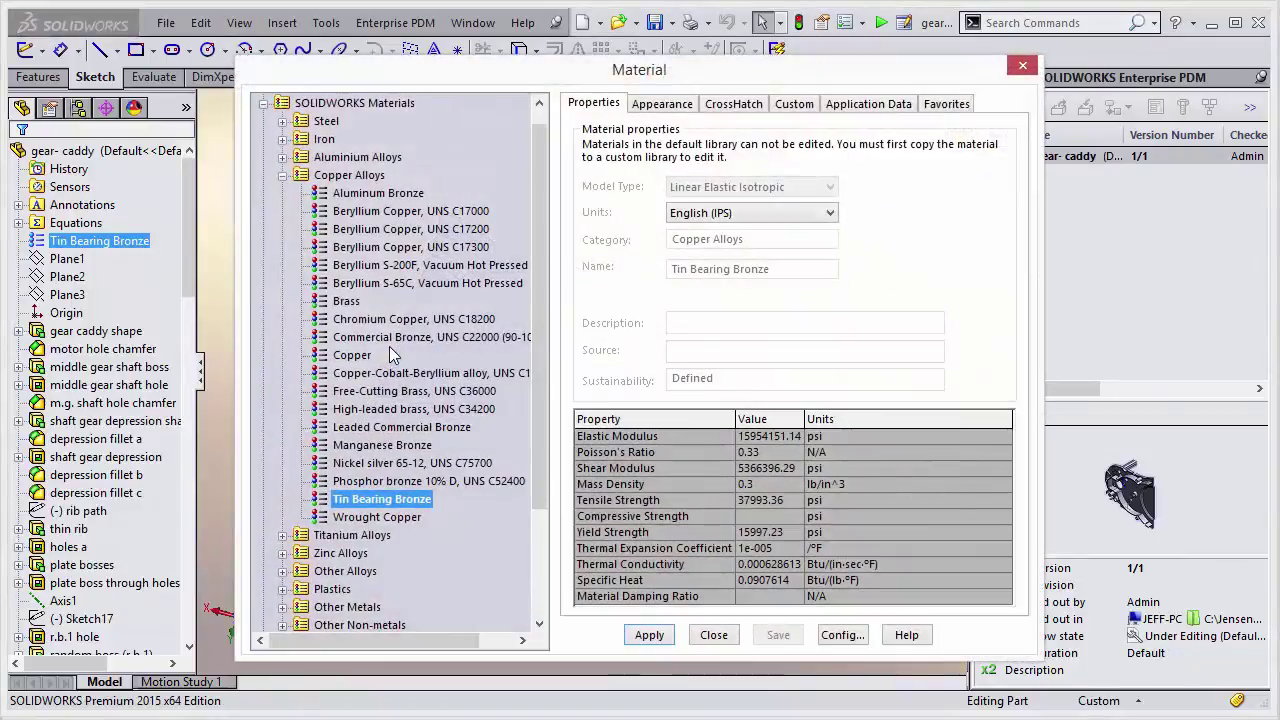
{"action": "left_click", "coordinate": [385, 518]}
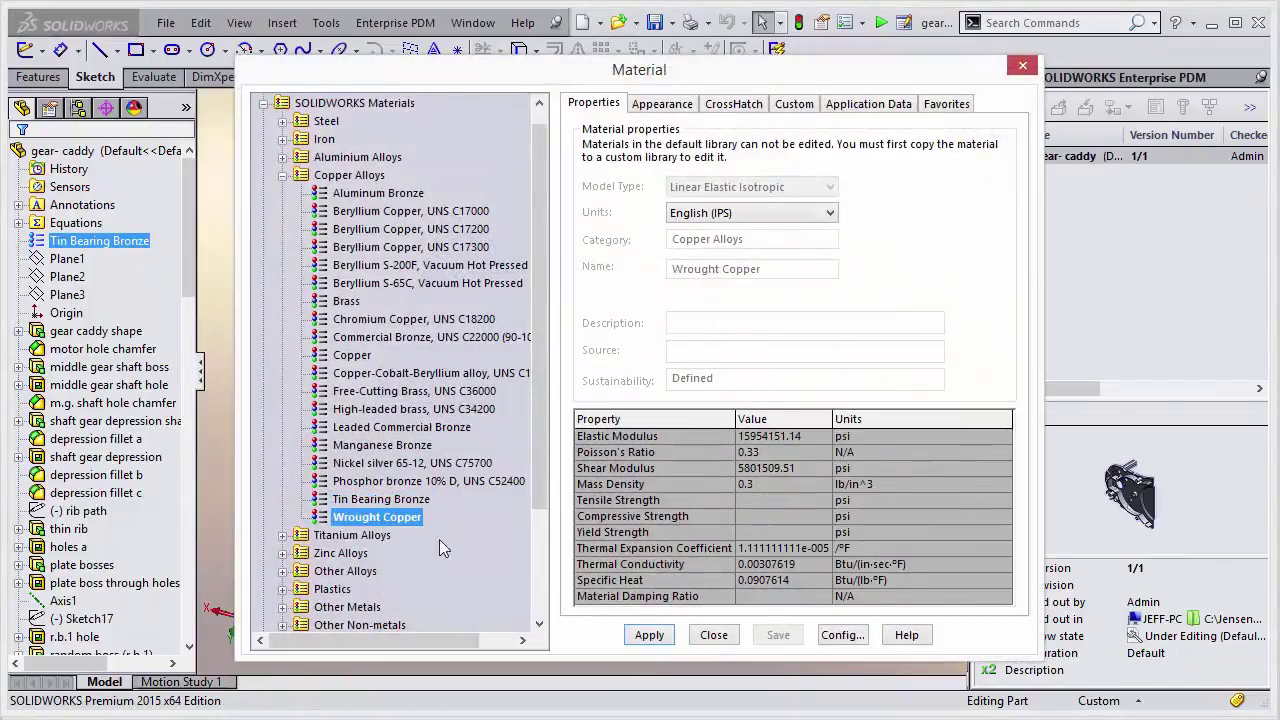
{"action": "left_click", "coordinate": [649, 635]}
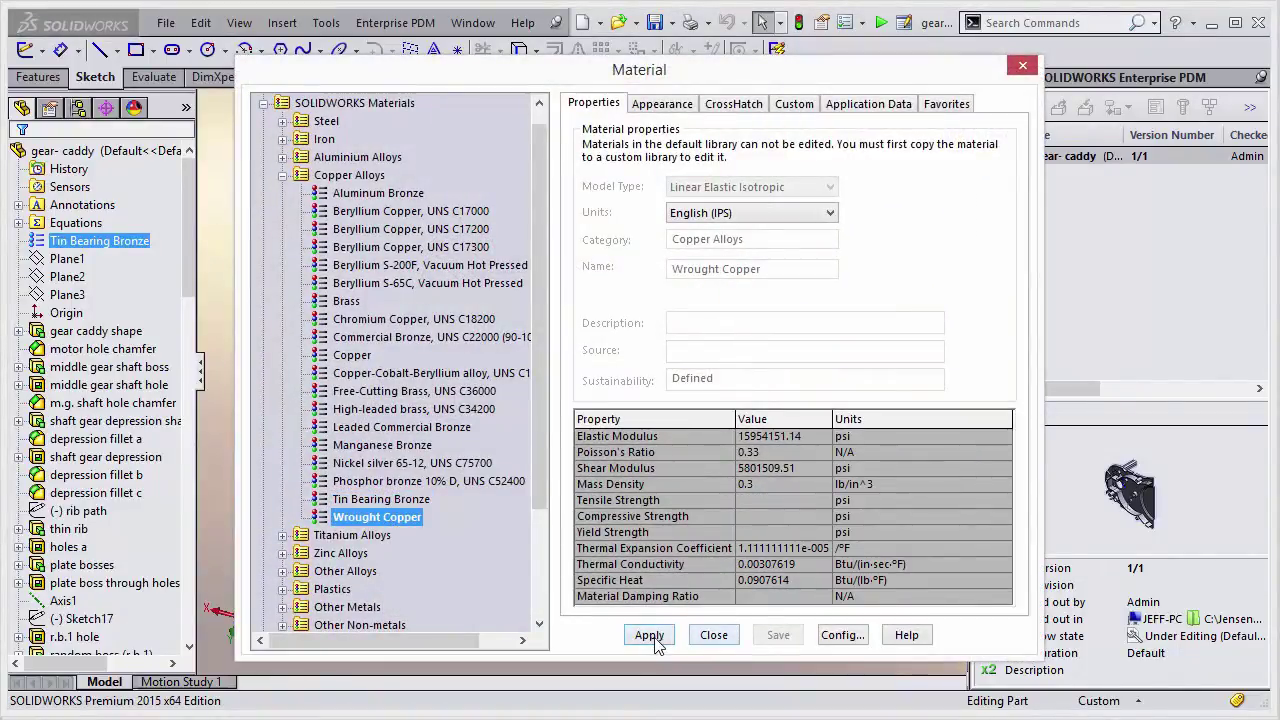
{"action": "left_click", "coordinate": [711, 635]}
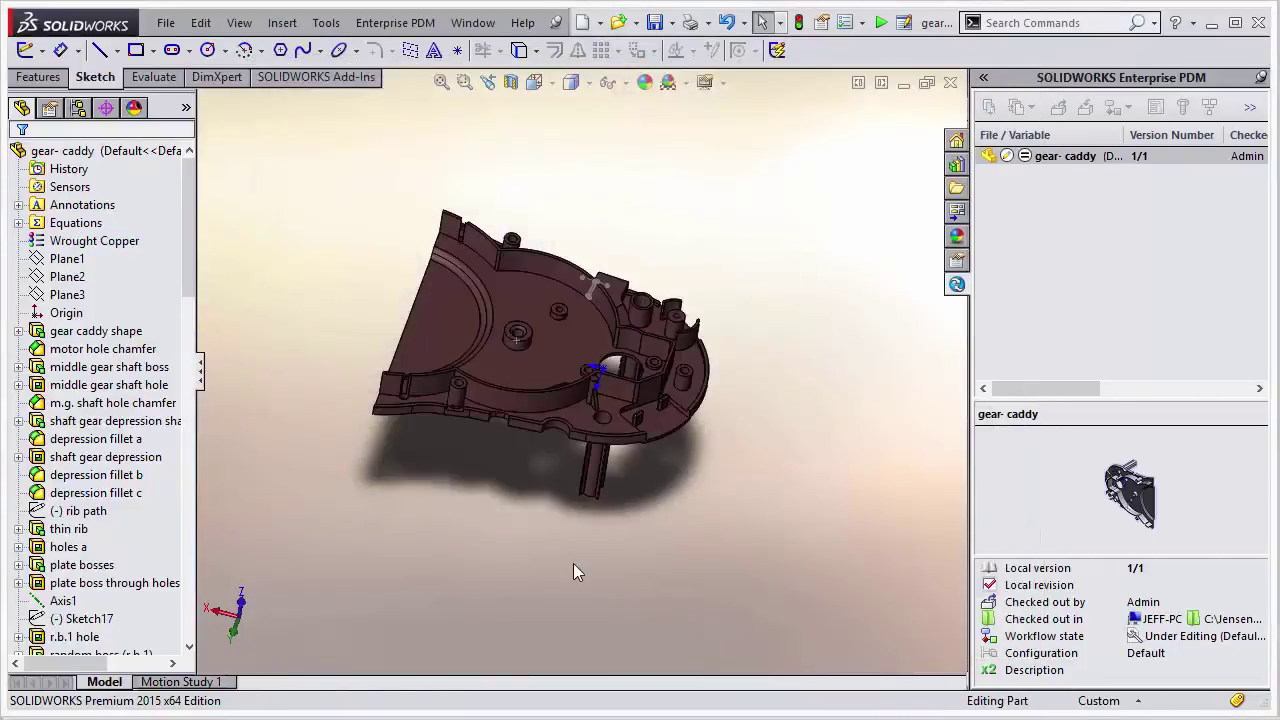
Save and close the gear- caddy part, then delete the base plate component from the assembly.
{"action": "left_click", "coordinate": [950, 83]}
{"action": "left_click", "coordinate": [694, 437]}
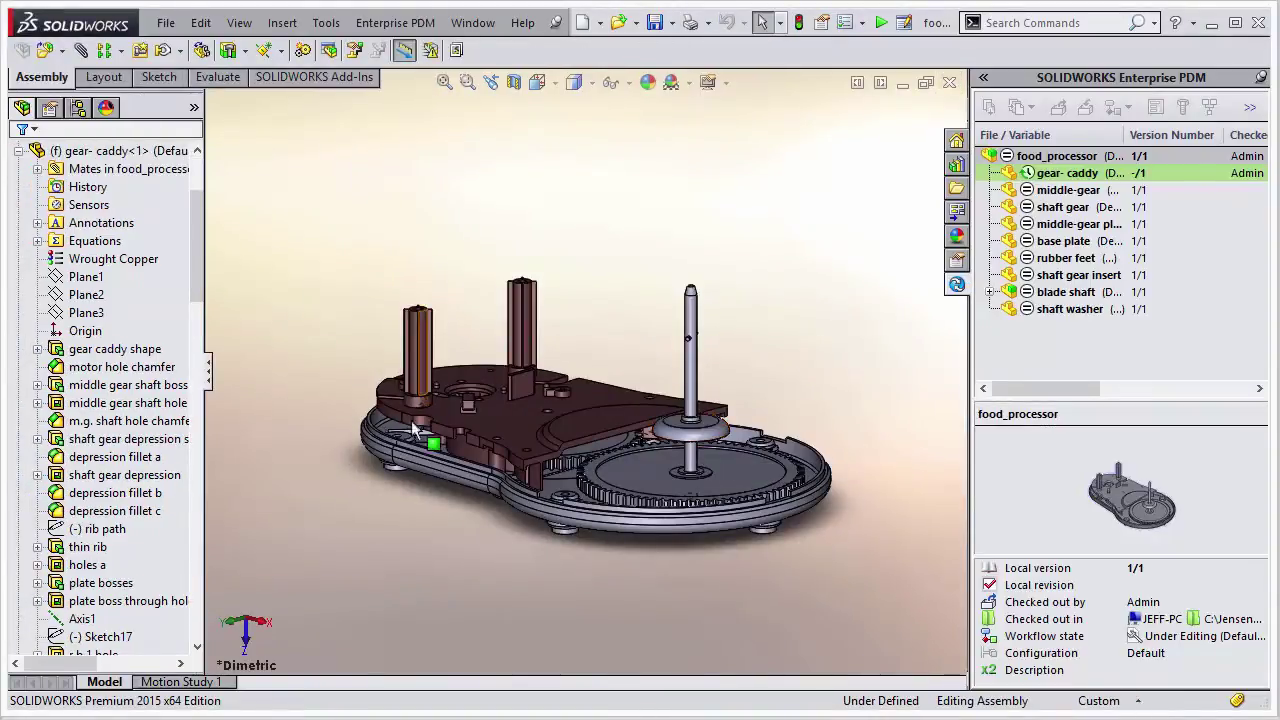
{"action": "left_click", "coordinate": [383, 456]}
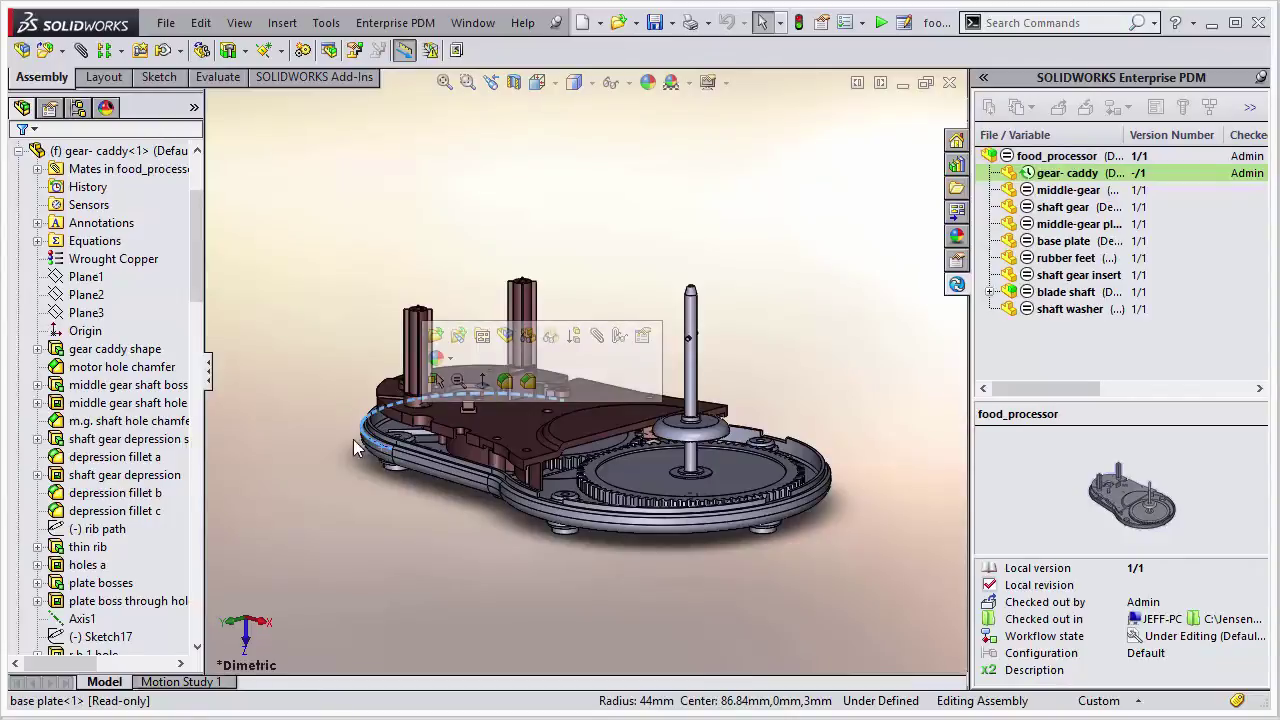
{"action": "scroll", "coordinate": [447, 446], "scroll_direction": "down", "scroll_amount": 2}
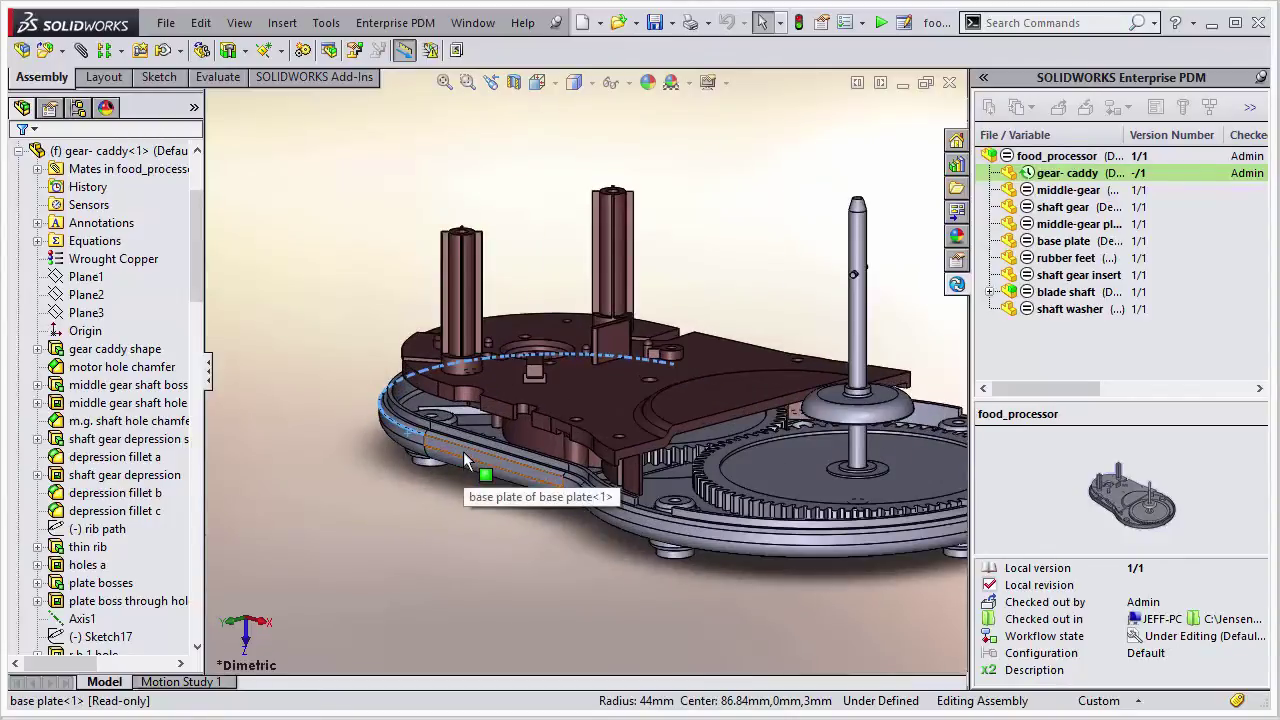
{"action": "left_click", "coordinate": [470, 462]}
{"action": "scroll", "coordinate": [120, 495], "scroll_direction": "down", "scroll_amount": 2}
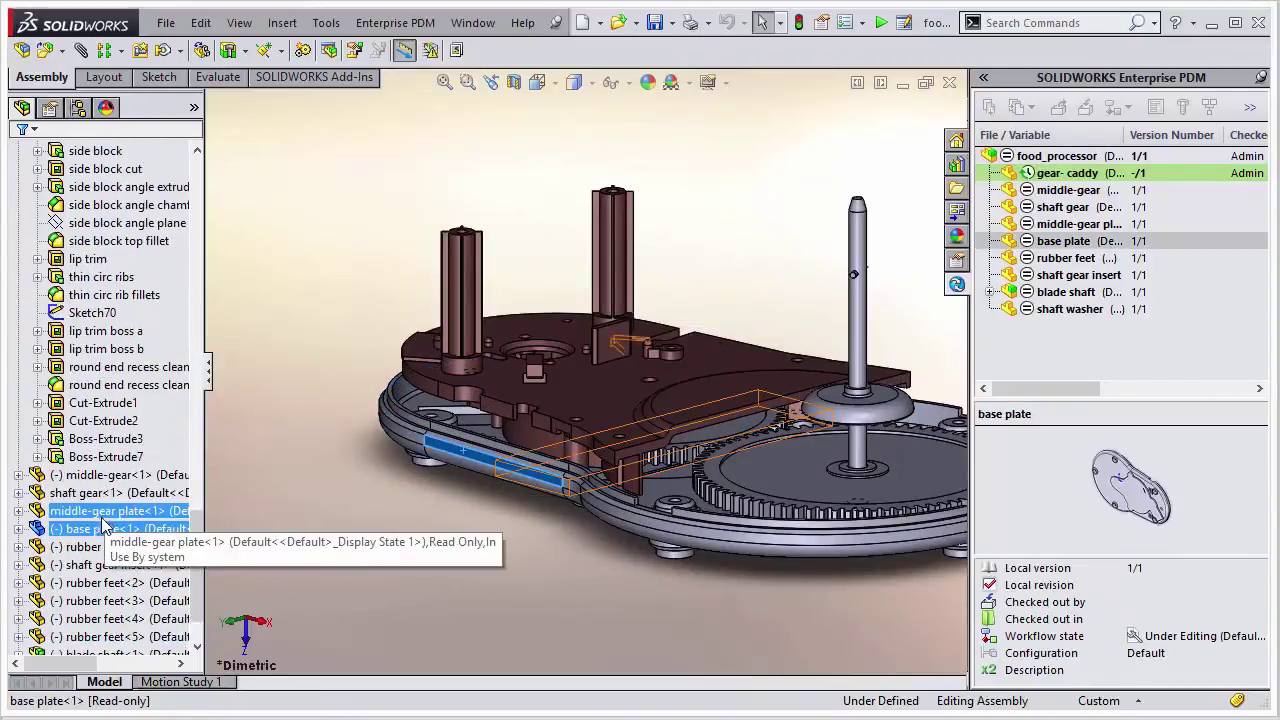
{"action": "right_click", "coordinate": [100, 529]}
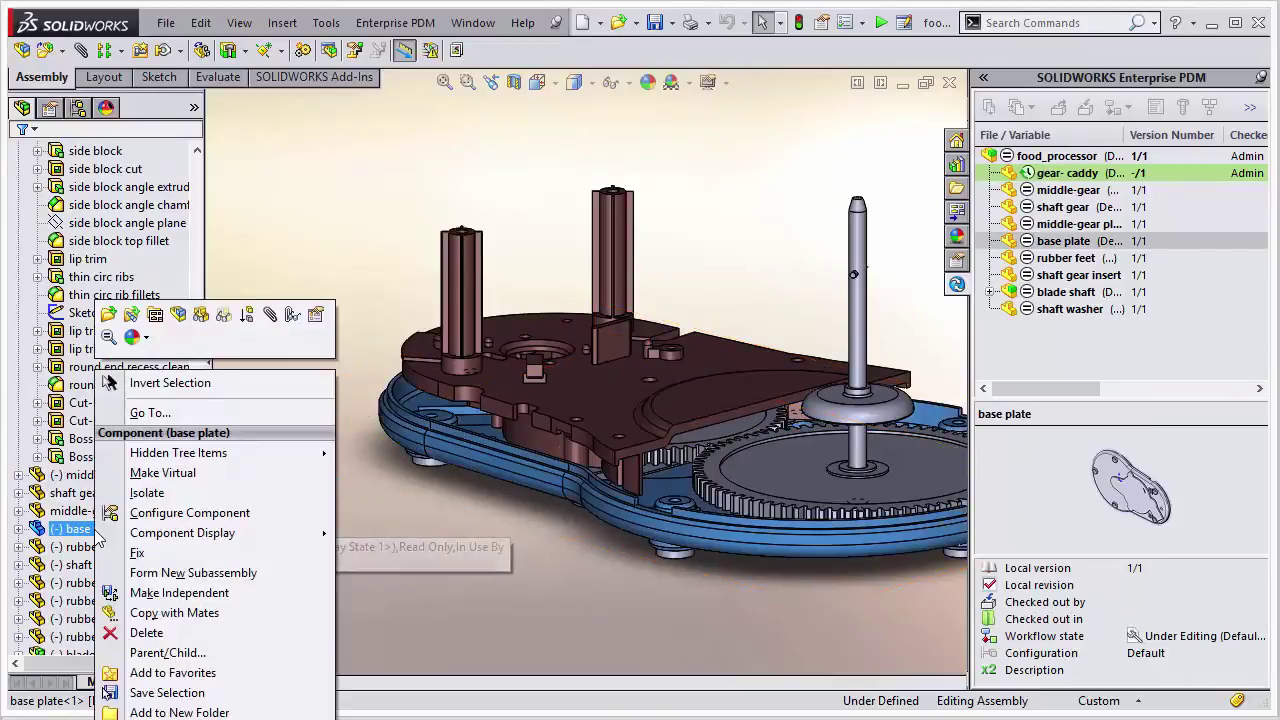
{"action": "left_click", "coordinate": [150, 633]}
{"action": "left_click", "coordinate": [848, 345]}
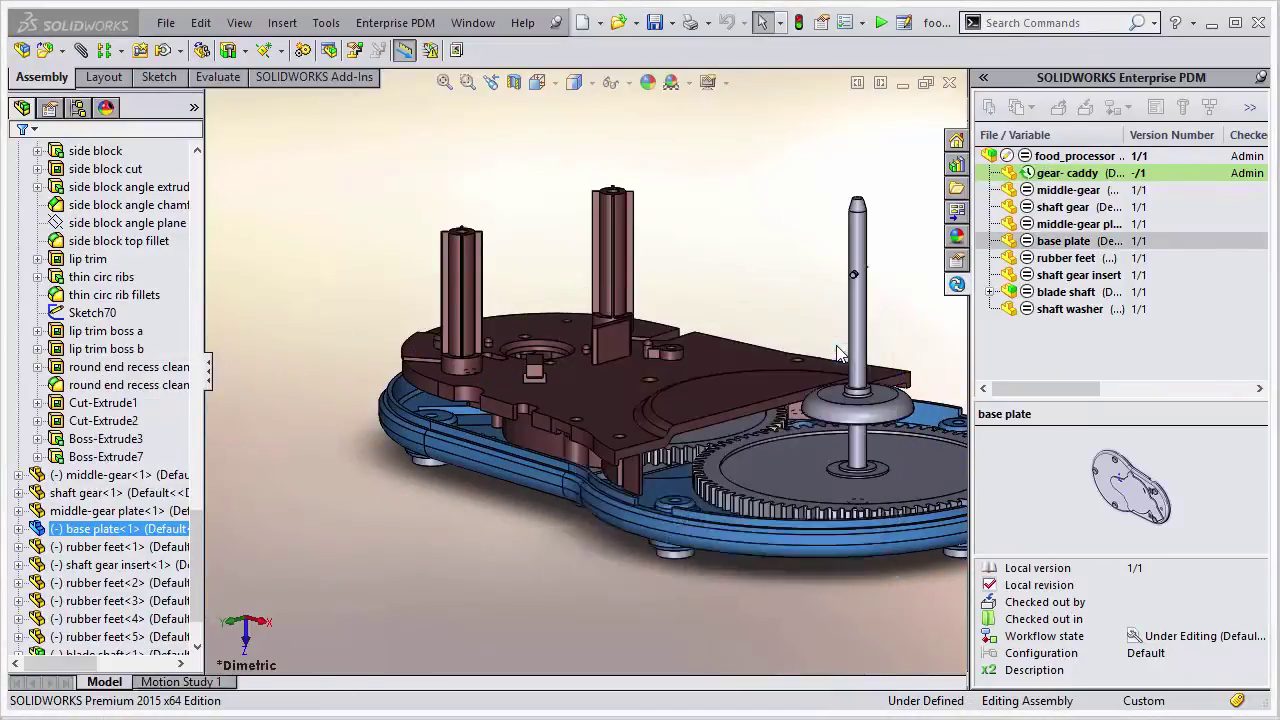
Start a new part inside the food_processor assembly via Insert > Component > New Part.
{"action": "left_click", "coordinate": [282, 22]}
{"action": "mouse_move", "coordinate": [296, 52]}
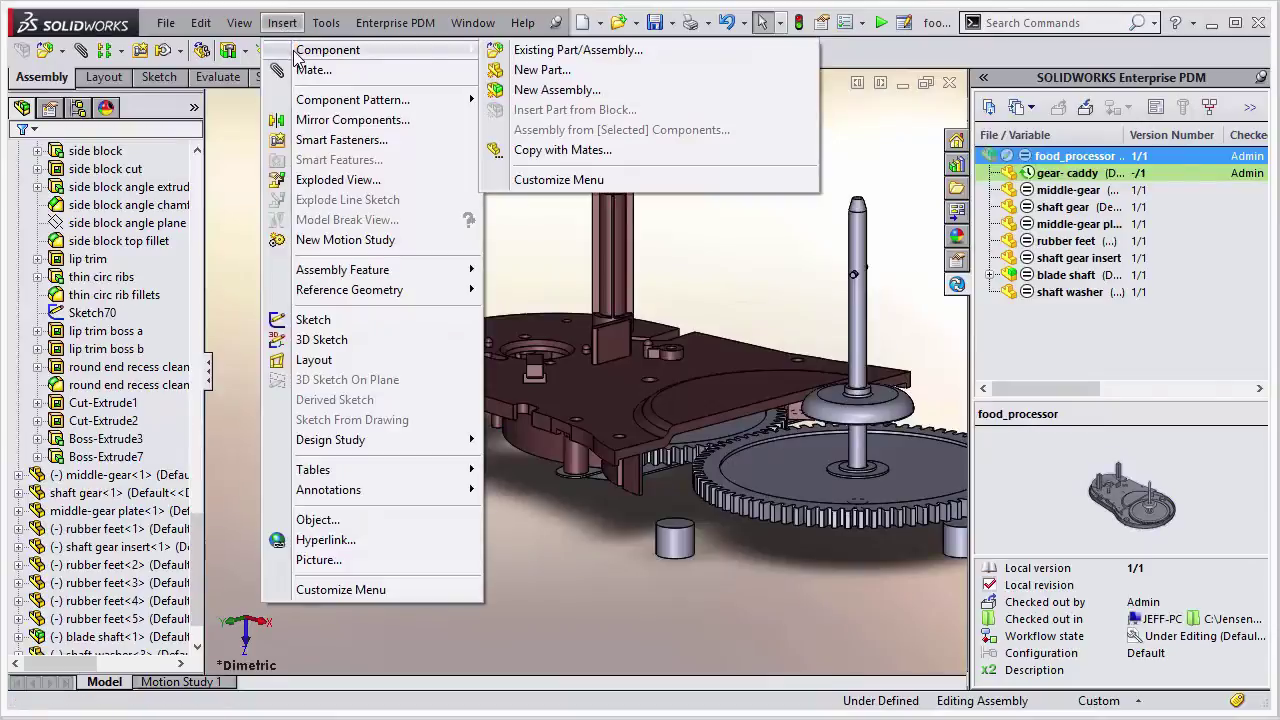
{"action": "left_click", "coordinate": [523, 66]}
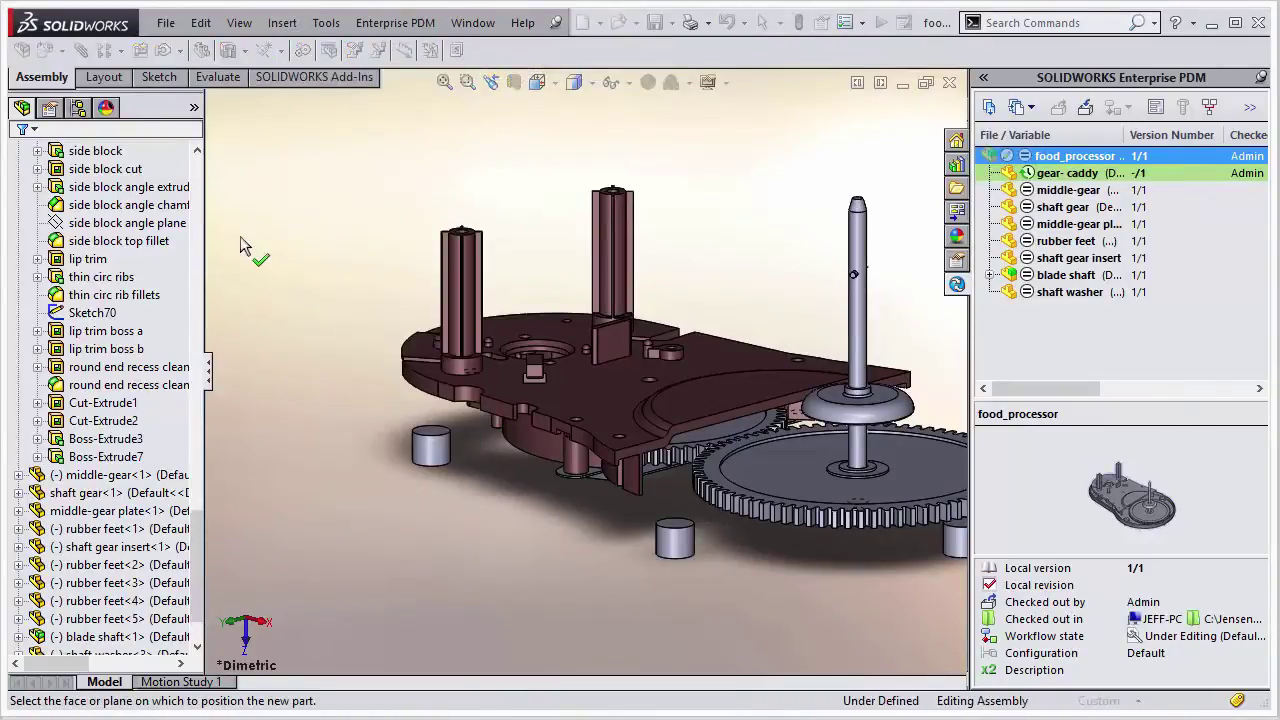
{"action": "scroll", "coordinate": [127, 287], "scroll_direction": "up", "scroll_amount": 6}
{"action": "scroll", "coordinate": [127, 287], "scroll_direction": "up", "scroll_amount": 15}
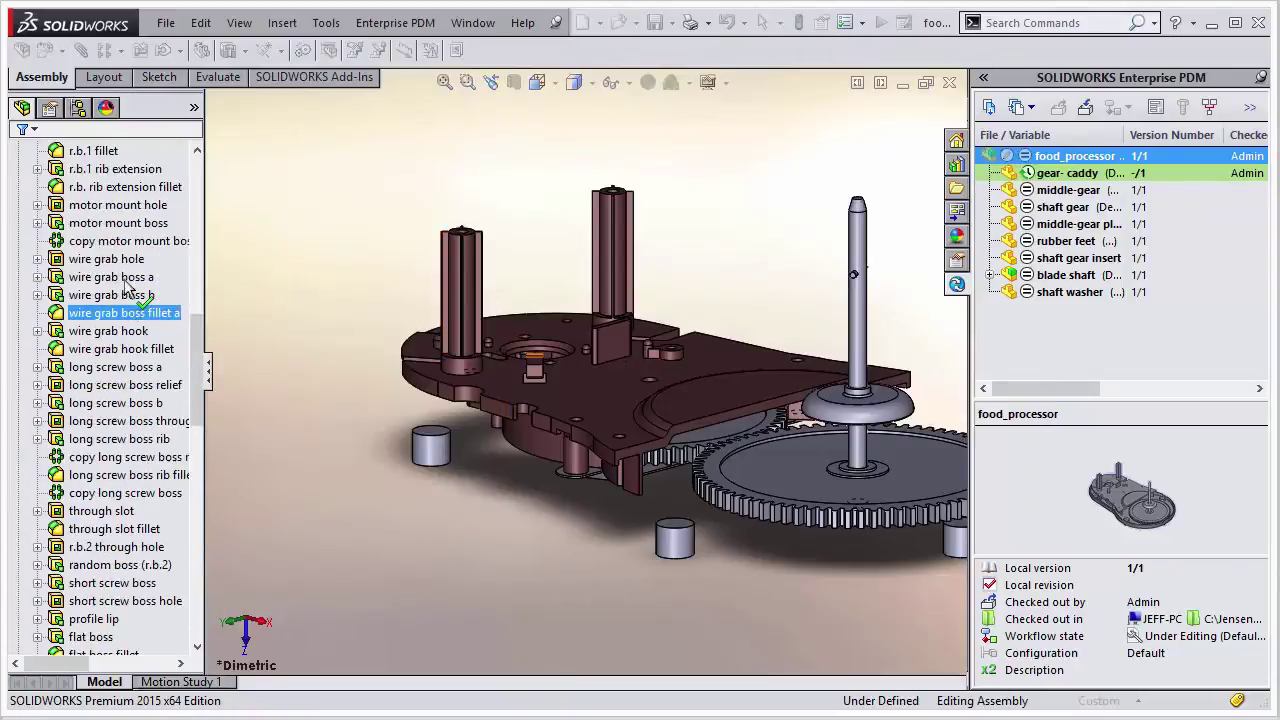
{"action": "scroll", "coordinate": [127, 287], "scroll_direction": "up", "scroll_amount": 3}
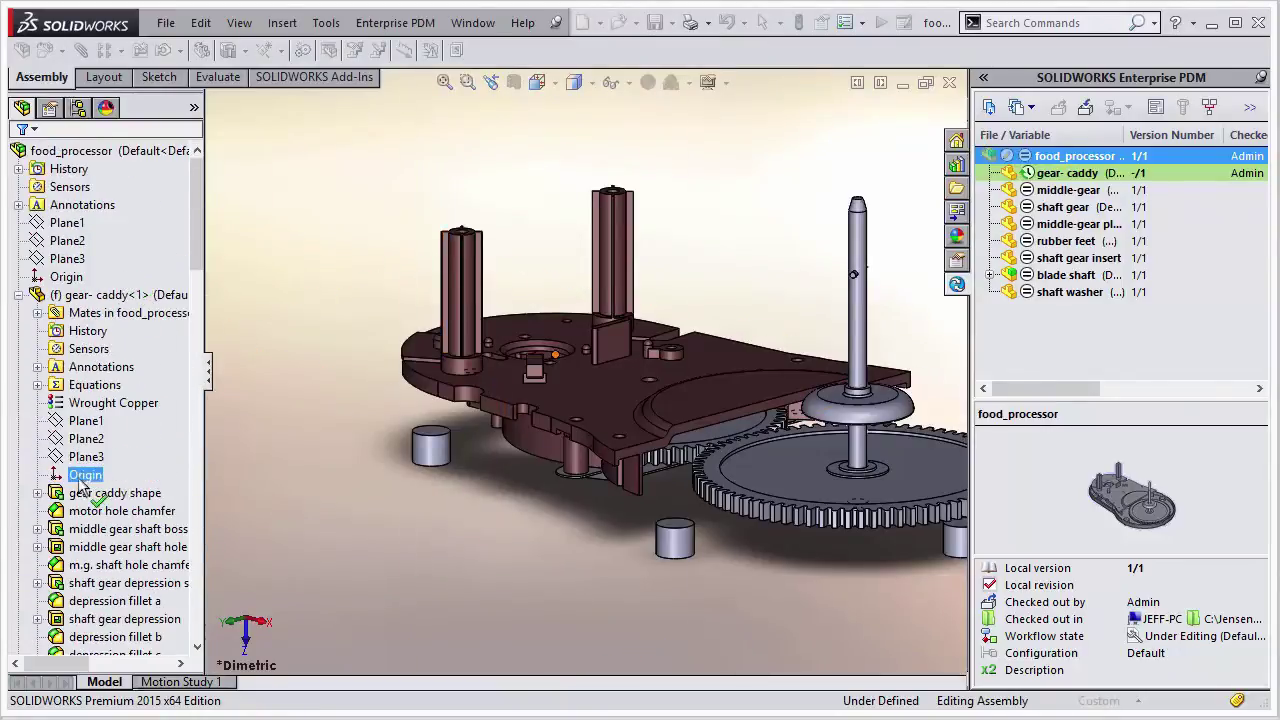
Place the new Part1 on a gear-caddy plane and exit its empty sketch.
{"action": "left_click", "coordinate": [80, 440]}
{"action": "left_click", "coordinate": [100, 440]}
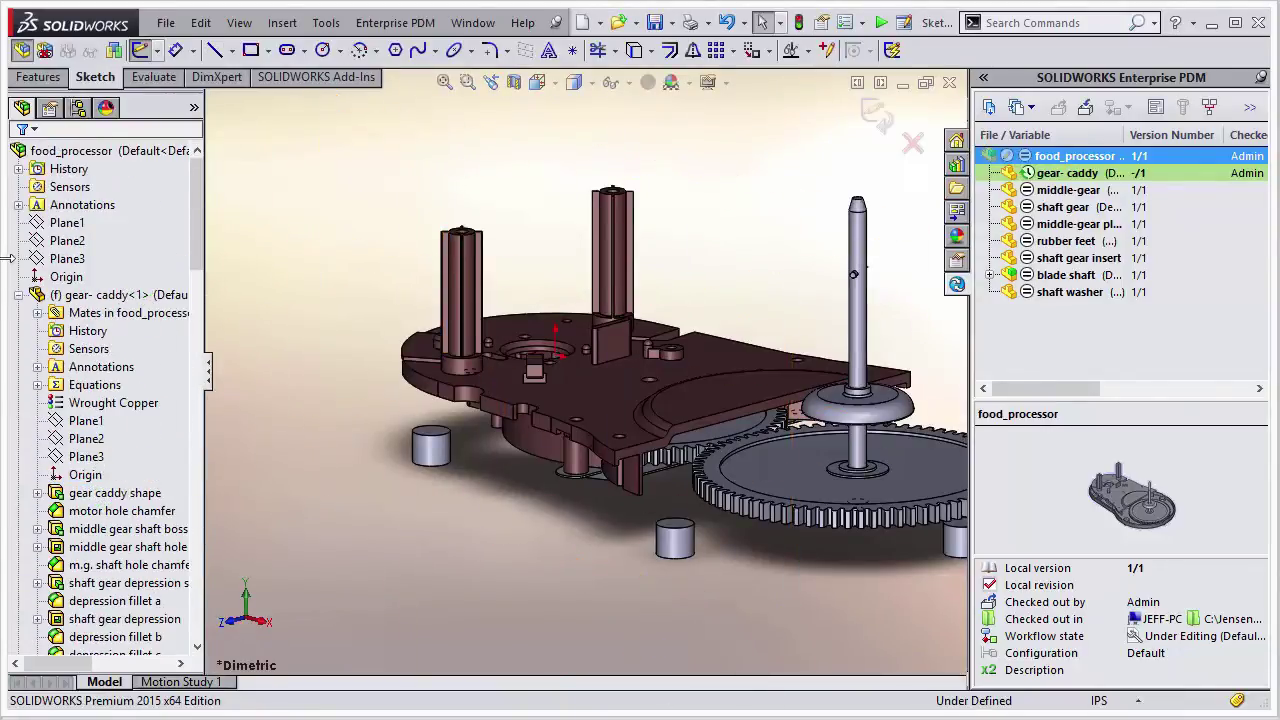
{"action": "left_click", "coordinate": [18, 296]}
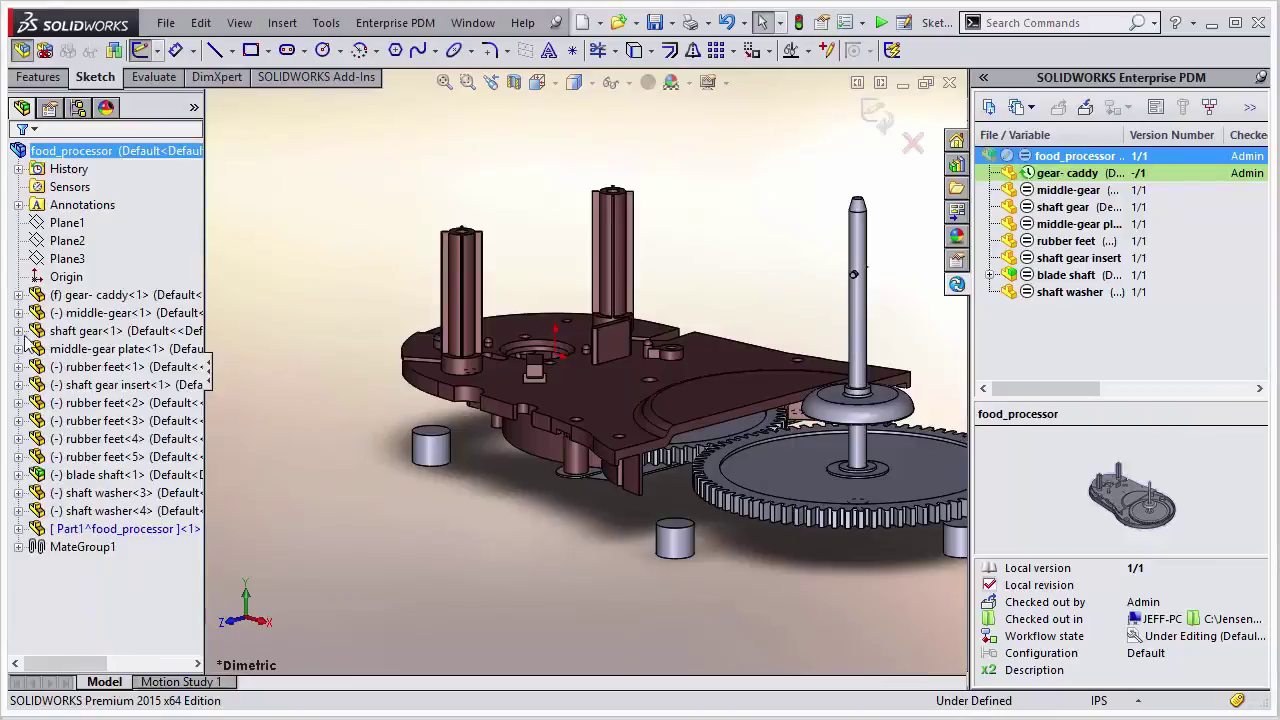
{"action": "left_click", "coordinate": [880, 128]}
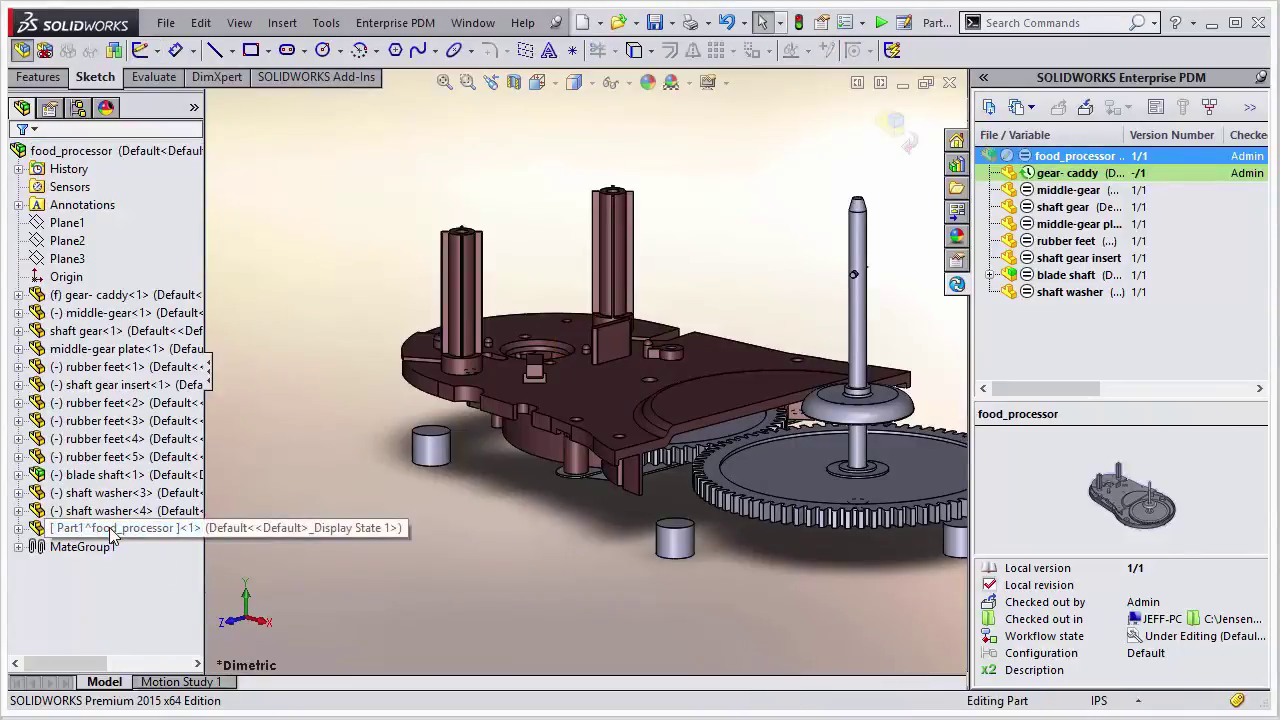
{"action": "right_click", "coordinate": [110, 531]}
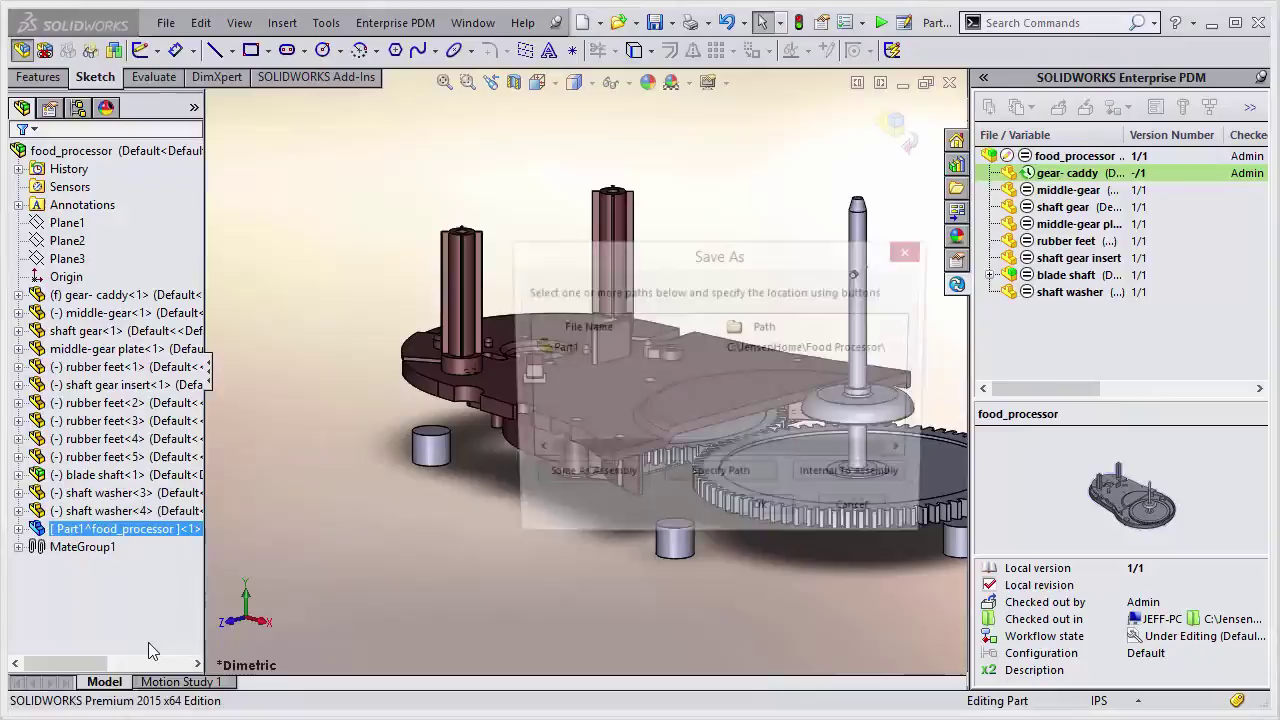
Save Part1, check food_processor.sldasm and its files into the vault, and close it.
{"action": "left_click", "coordinate": [750, 518]}
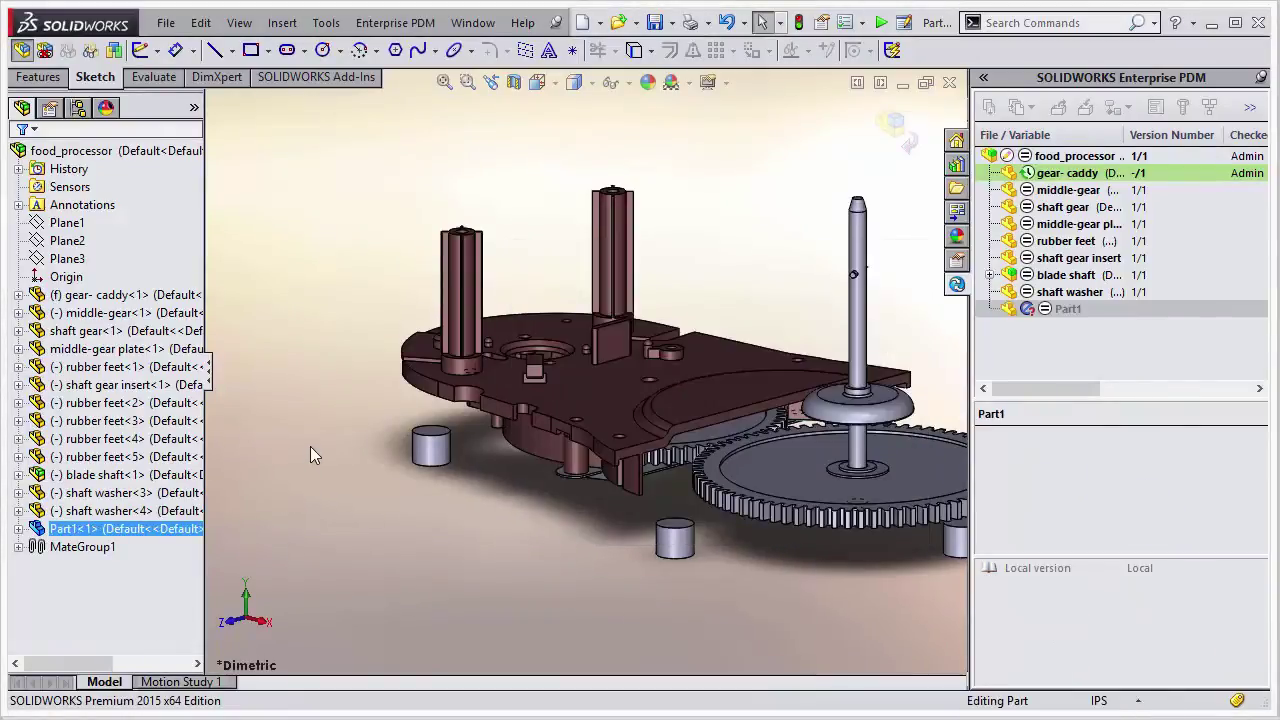
{"action": "left_click", "coordinate": [890, 123]}
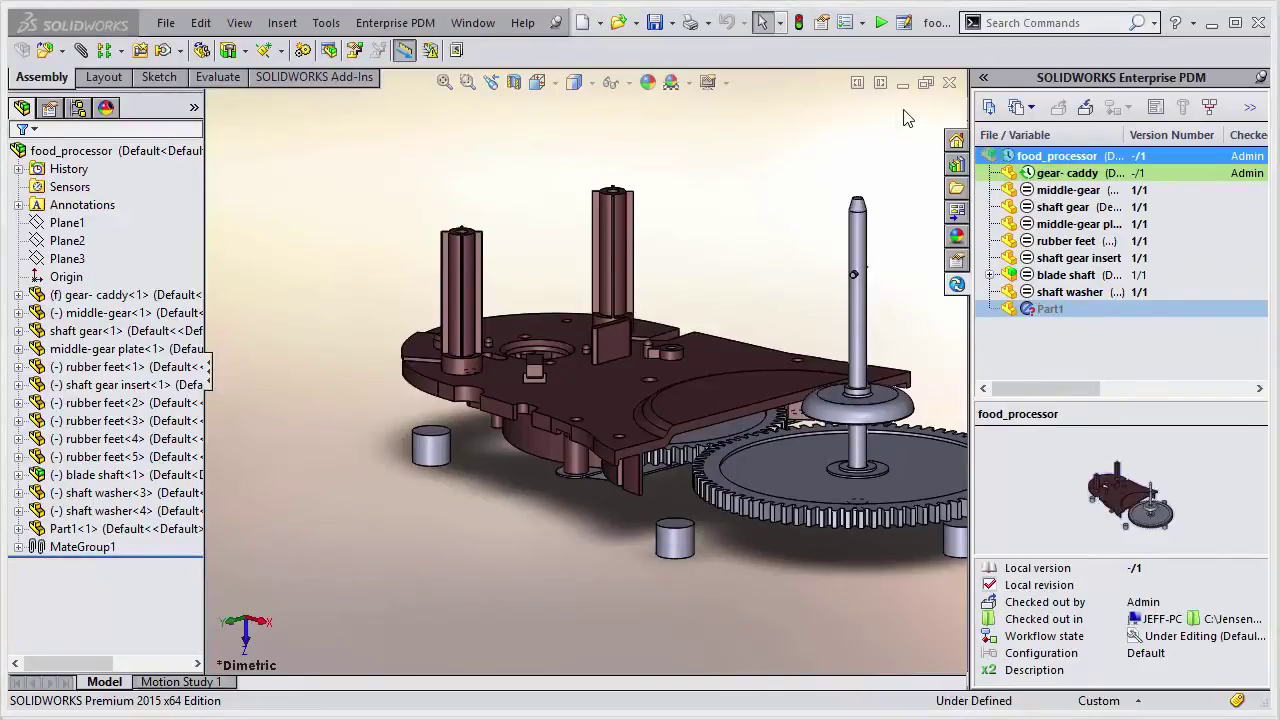
{"action": "left_click", "coordinate": [1085, 107]}
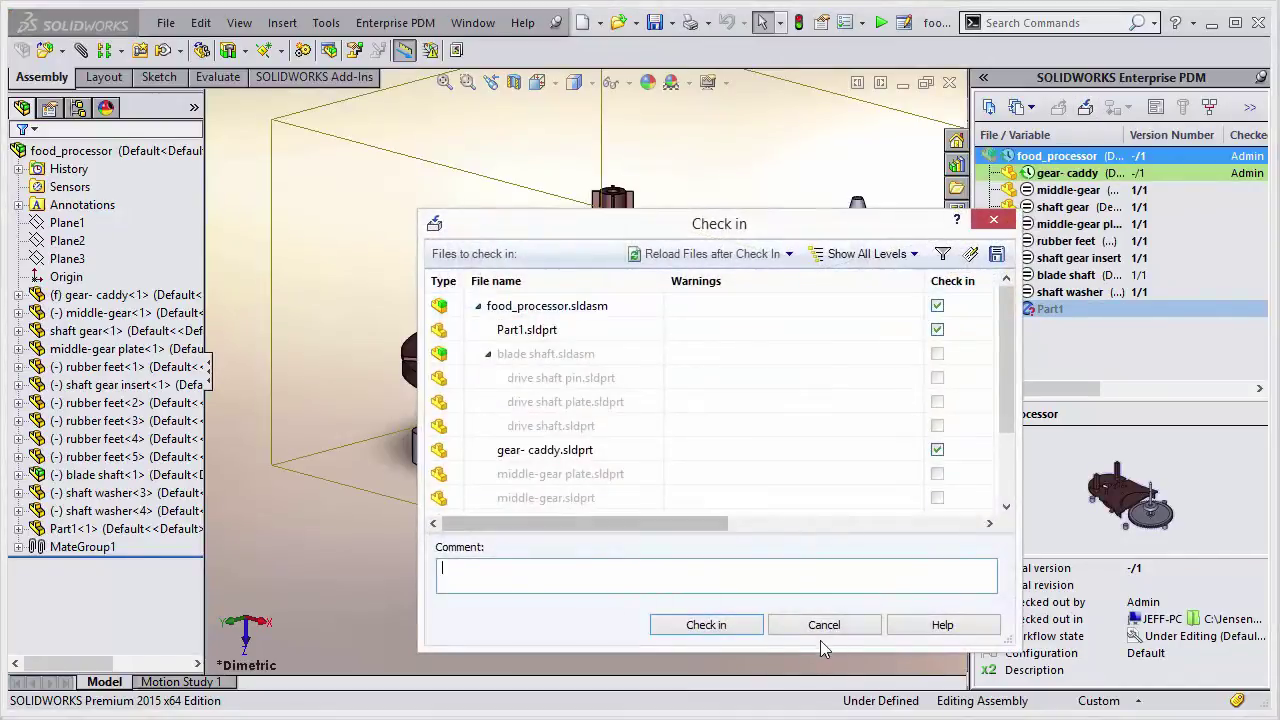
{"action": "left_click", "coordinate": [742, 628]}
{"action": "left_click", "coordinate": [950, 83]}
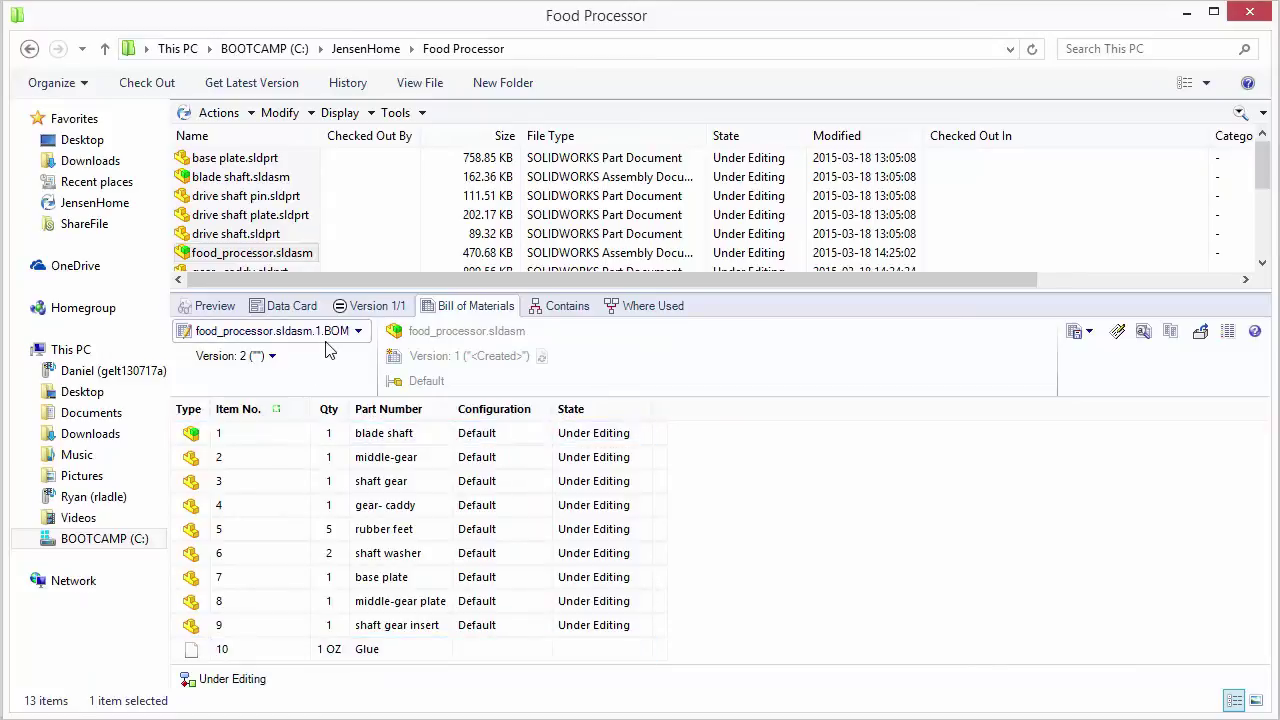
Select food_processor.sldasm and display its food_processor.sldasm.1.BOM named bill of materials.
{"action": "left_click", "coordinate": [232, 234]}
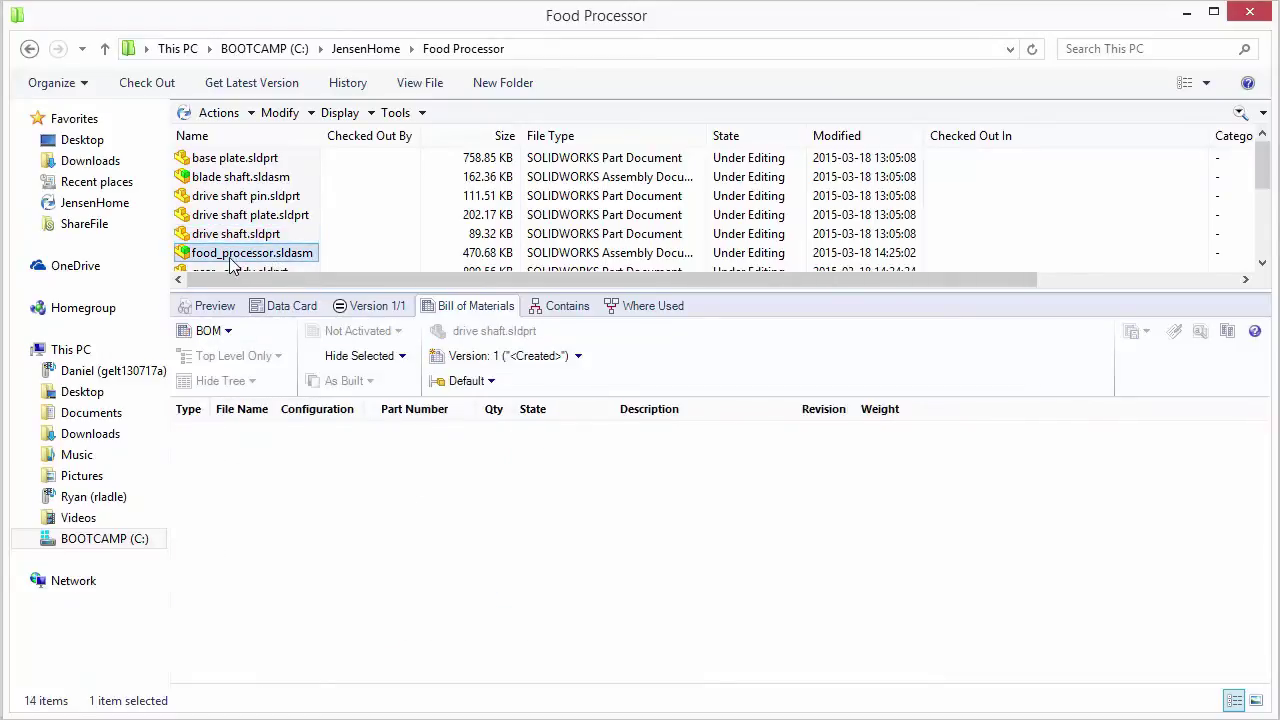
{"action": "left_click", "coordinate": [230, 262]}
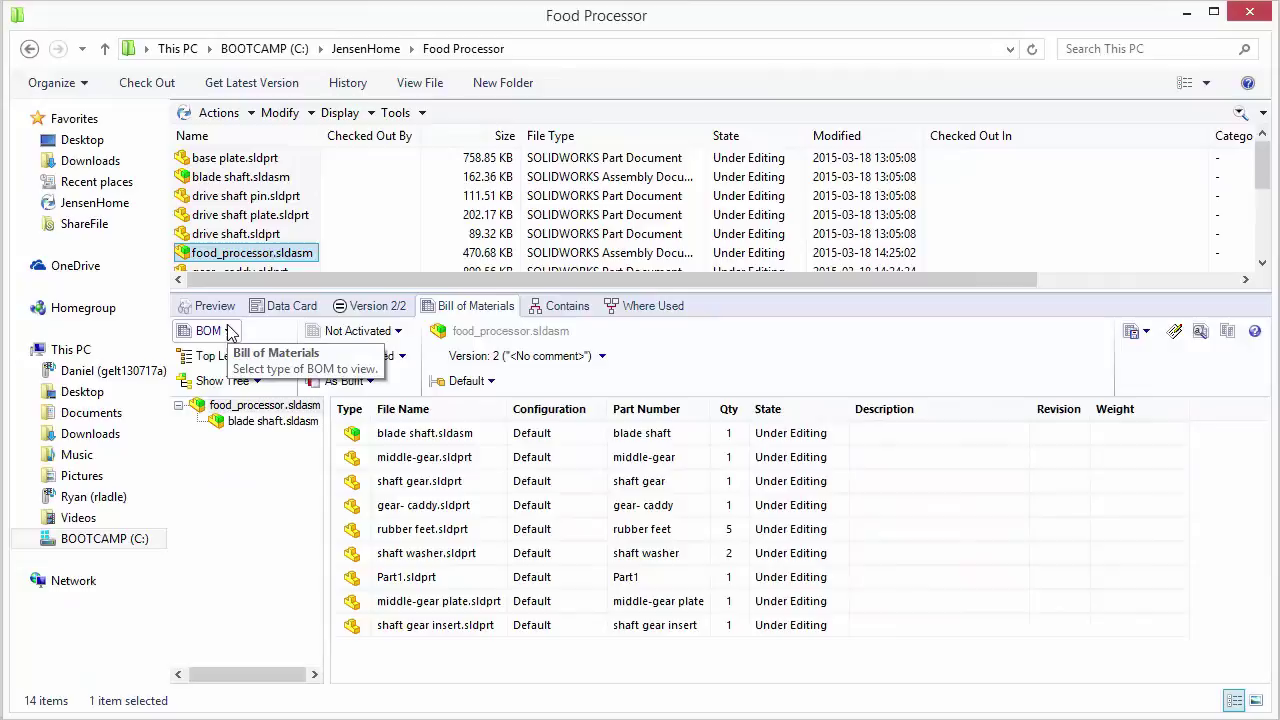
{"action": "left_click", "coordinate": [228, 331]}
{"action": "left_click", "coordinate": [233, 357]}
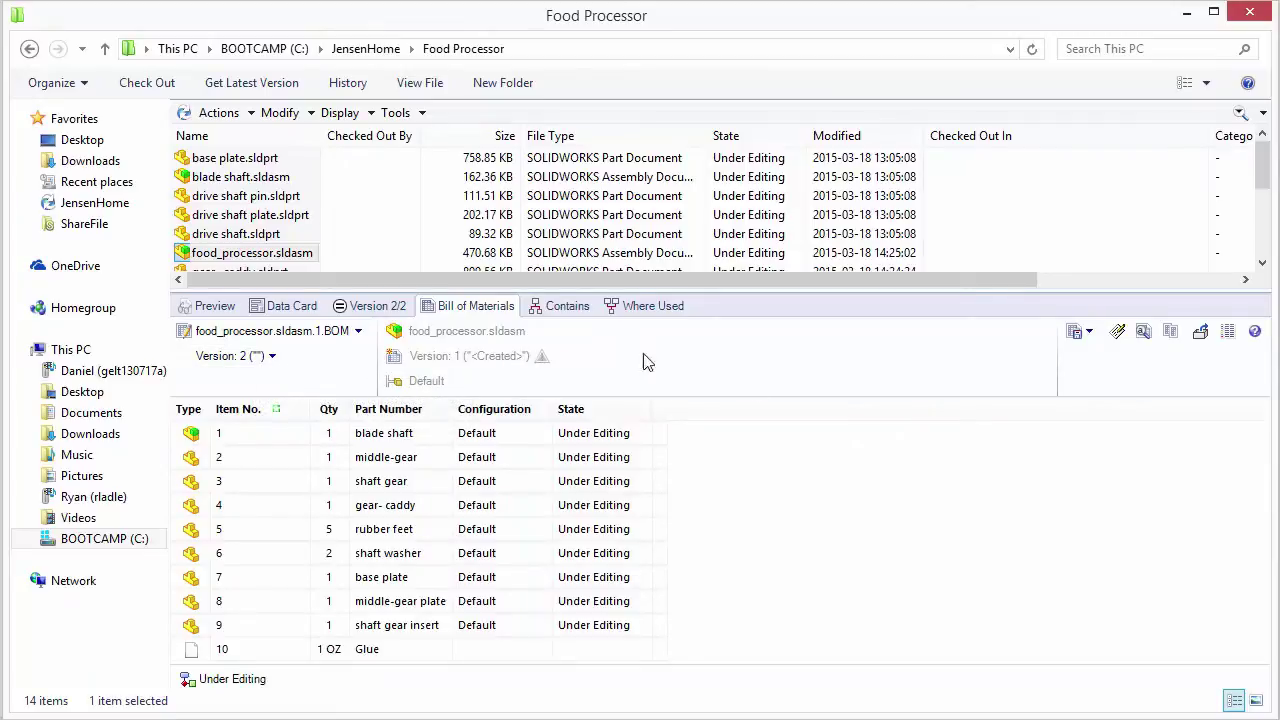
Check out the named BOM and update it to assembly version 2.
{"action": "left_click", "coordinate": [1201, 335]}
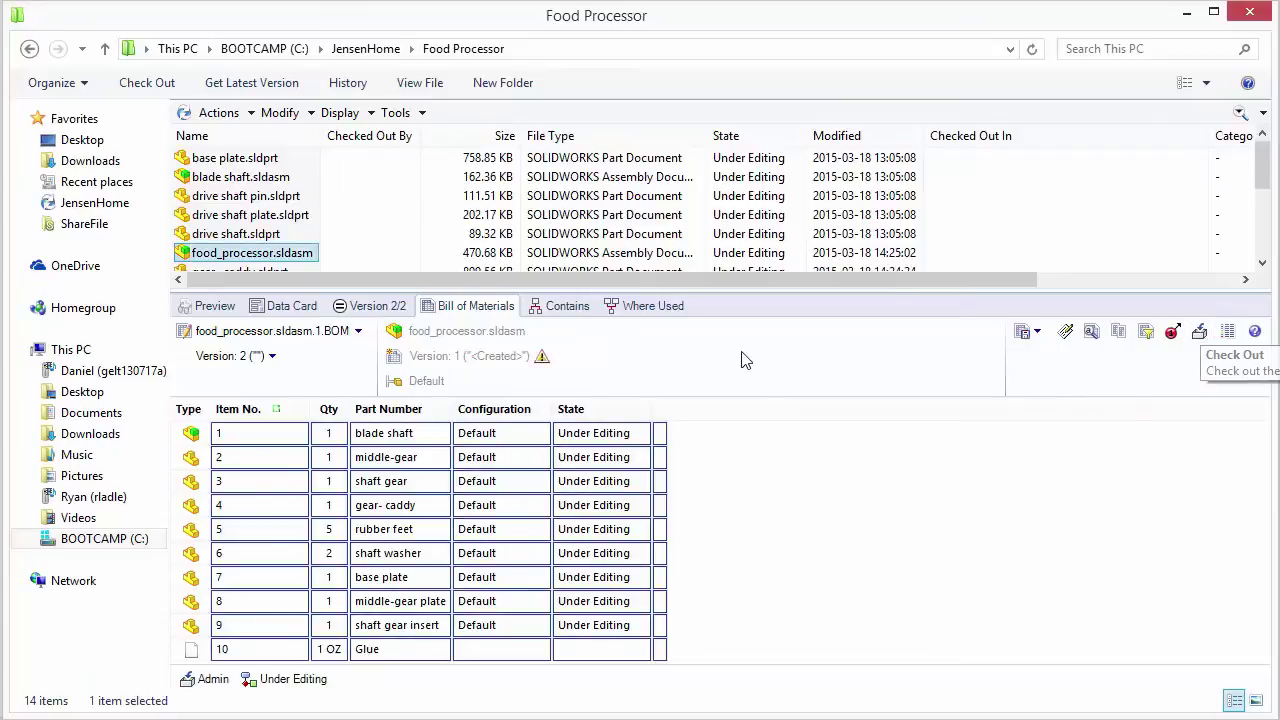
{"action": "left_click", "coordinate": [547, 358]}
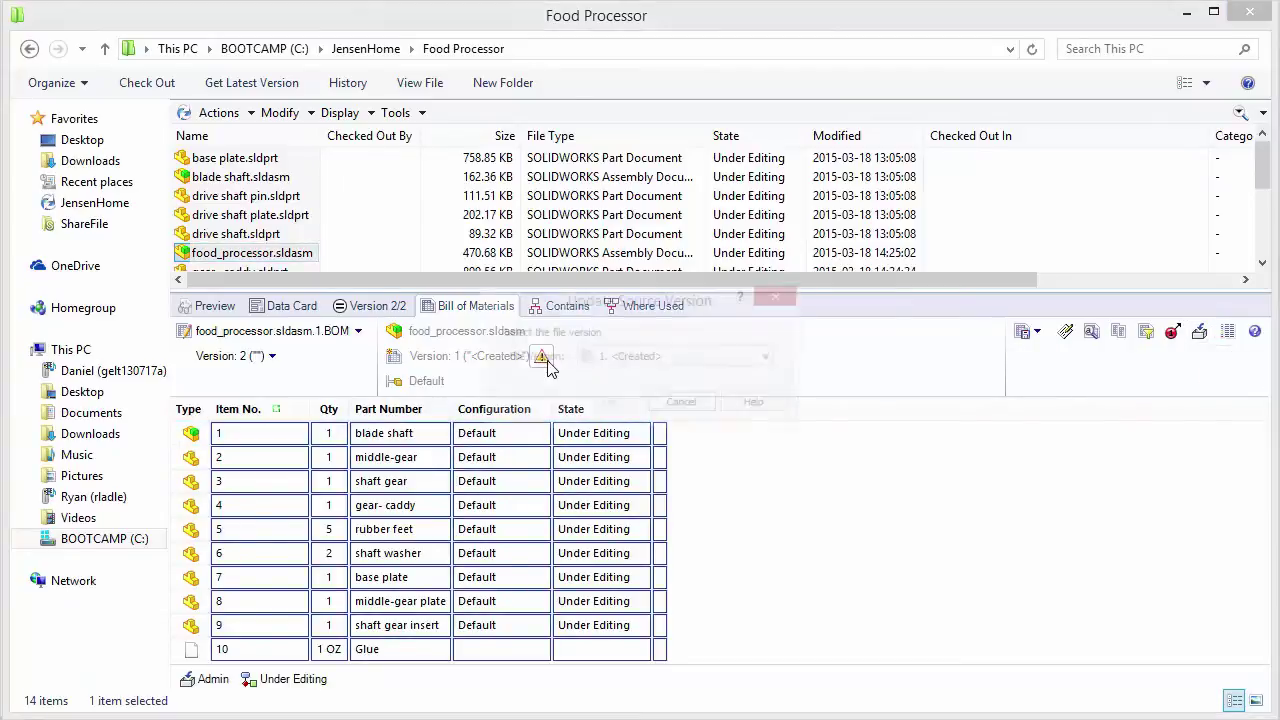
{"action": "left_click", "coordinate": [608, 362]}
{"action": "left_click", "coordinate": [608, 377]}
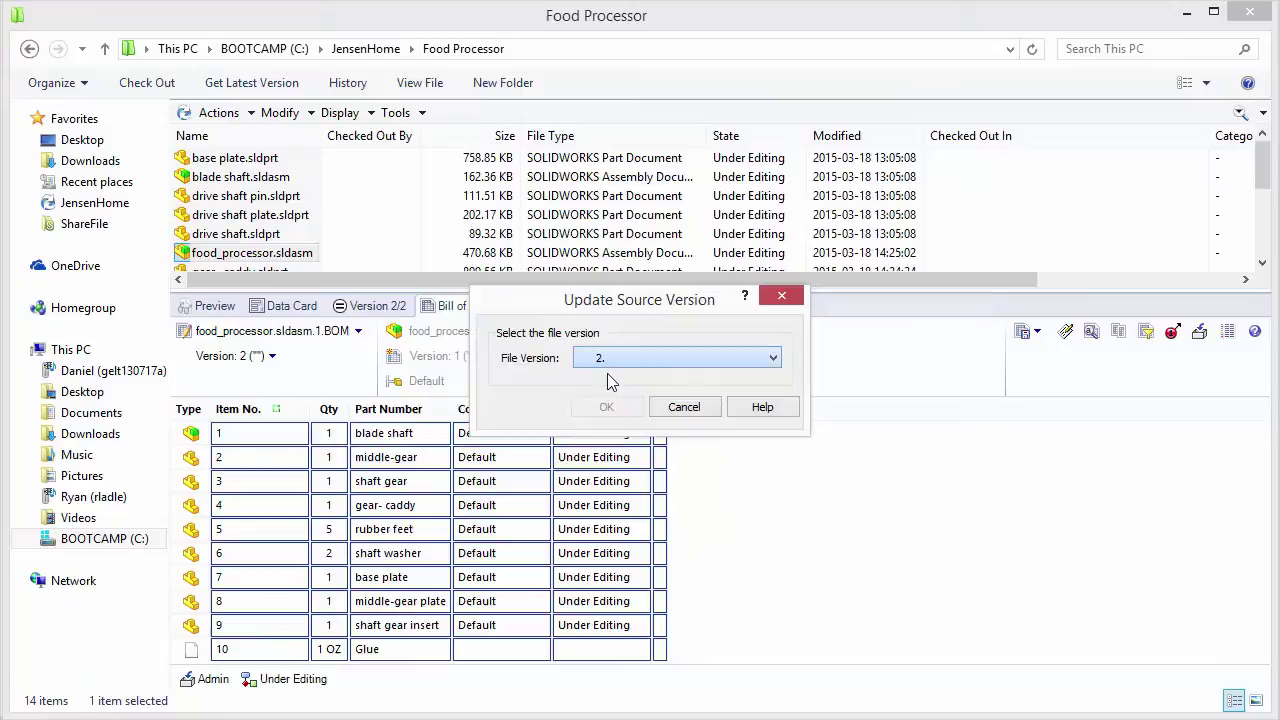
{"action": "left_click", "coordinate": [610, 407]}
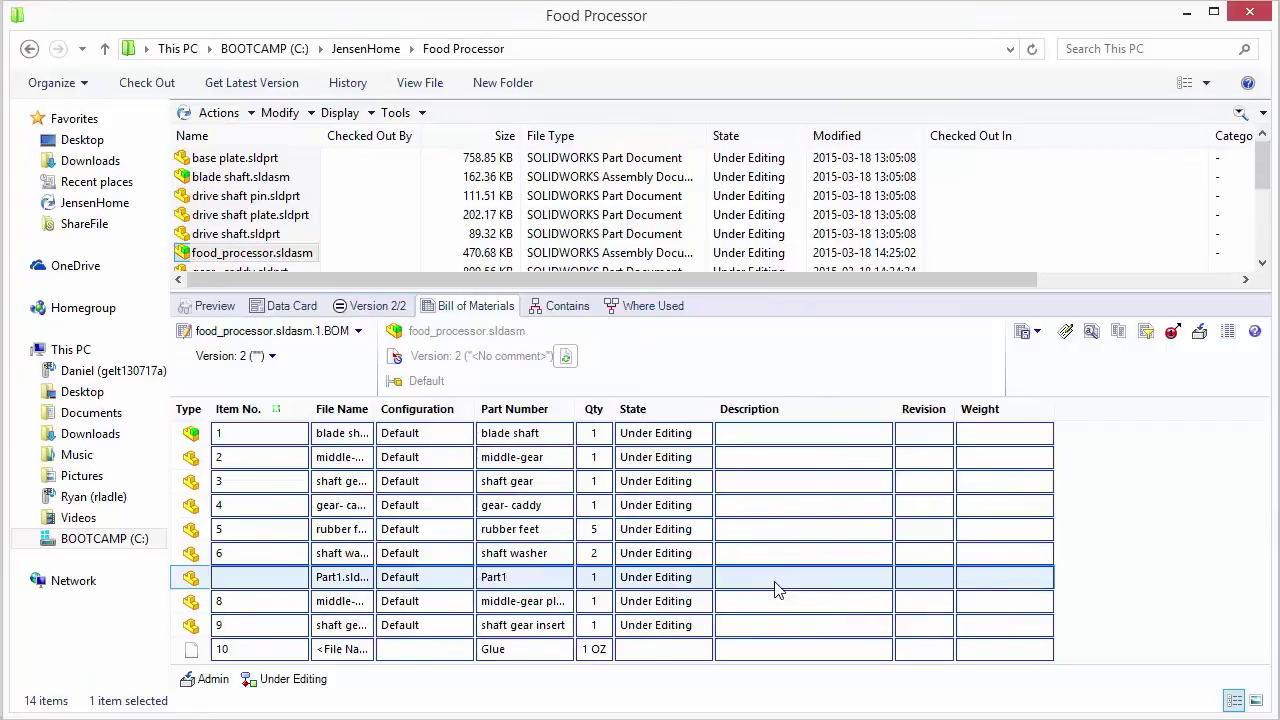
Hide the Description, Revision and Weight columns in the BOM.
{"action": "right_click", "coordinate": [763, 410]}
{"action": "left_click", "coordinate": [781, 447]}
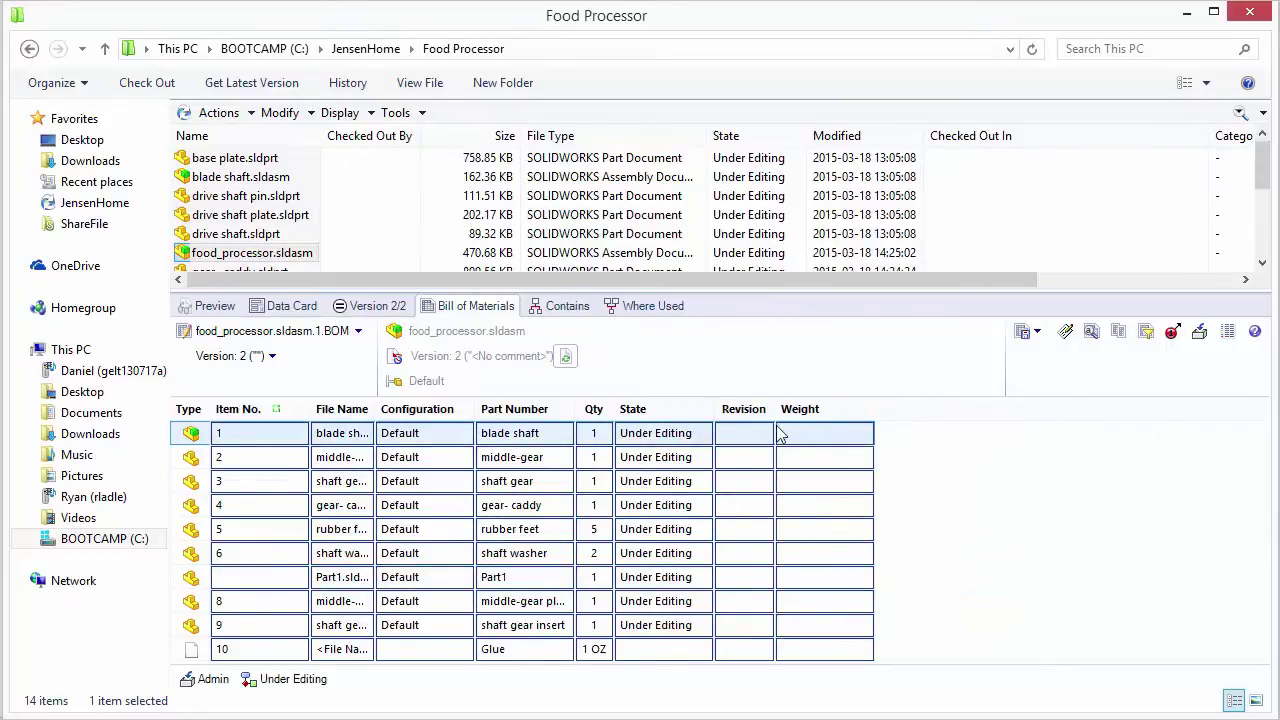
{"action": "right_click", "coordinate": [758, 409]}
{"action": "left_click", "coordinate": [767, 441]}
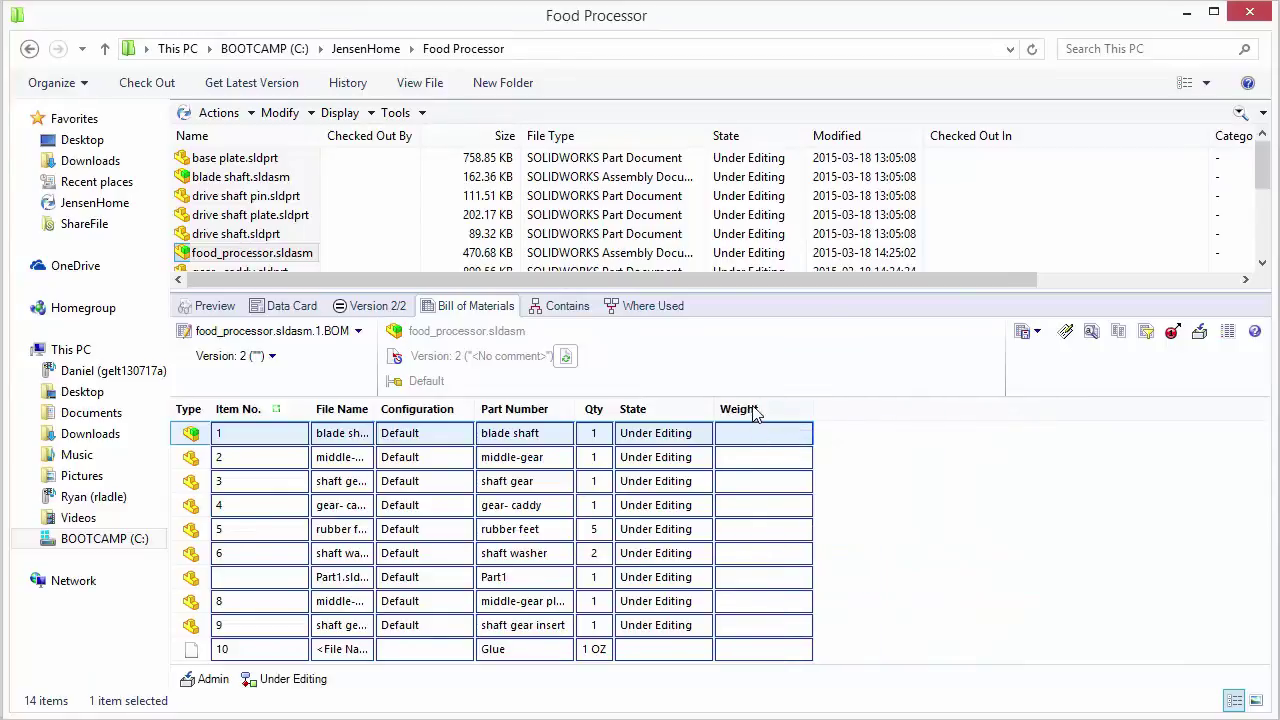
{"action": "right_click", "coordinate": [757, 408]}
{"action": "left_click", "coordinate": [757, 437]}
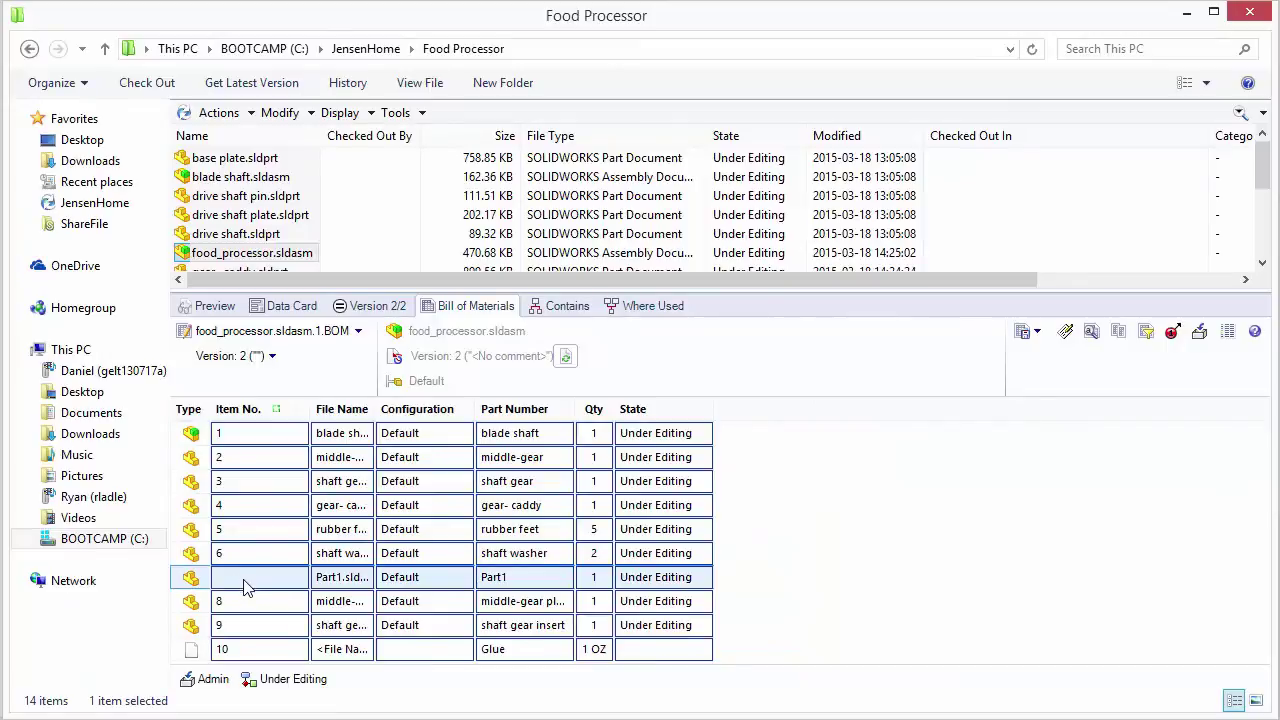
Save the BOM and renumber item positions starting at 1 with increment 1.
{"action": "left_click", "coordinate": [1172, 333]}
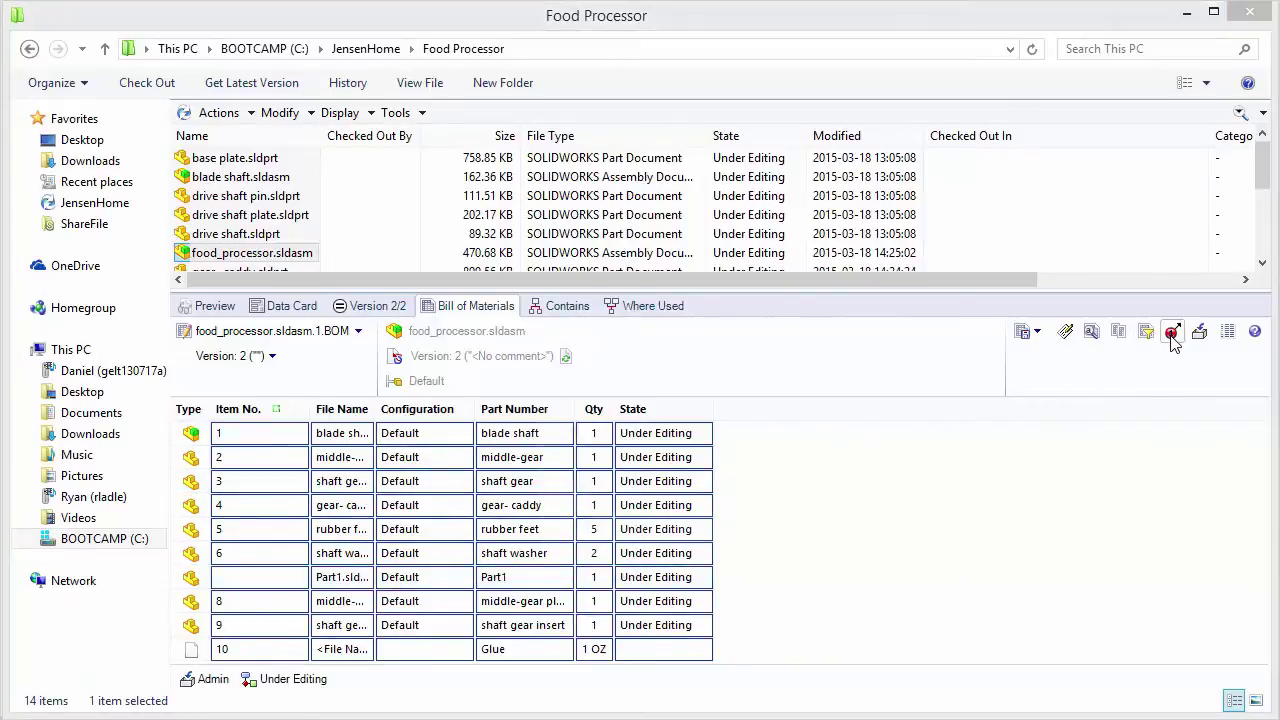
{"action": "left_click", "coordinate": [762, 520]}
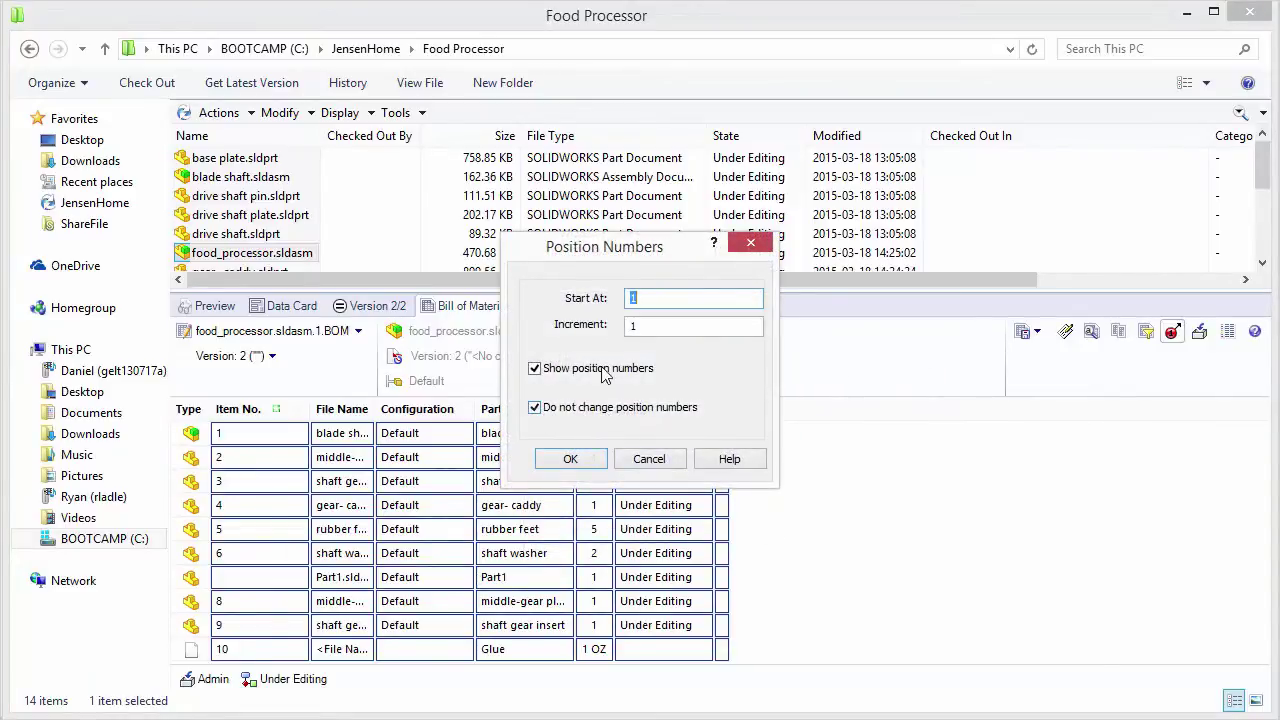
{"action": "left_click", "coordinate": [575, 465]}
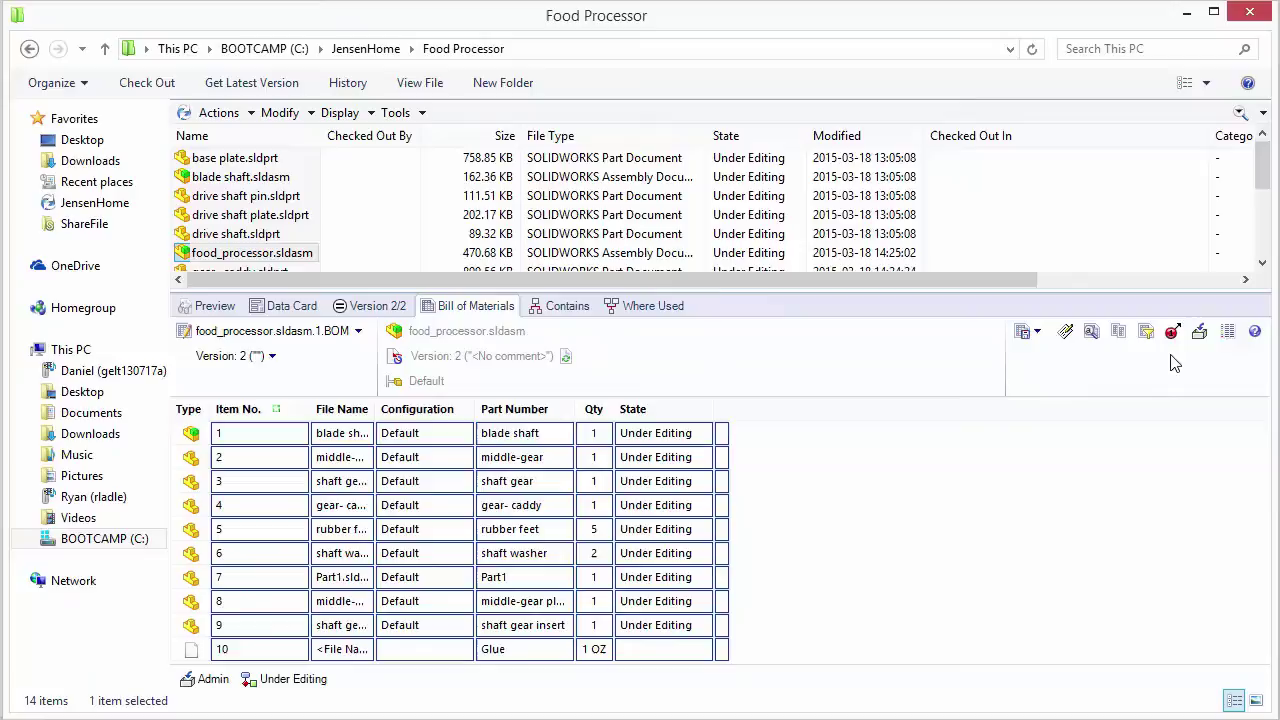
Save and check in the edited BOM as version 3.
{"action": "left_click", "coordinate": [1199, 333]}
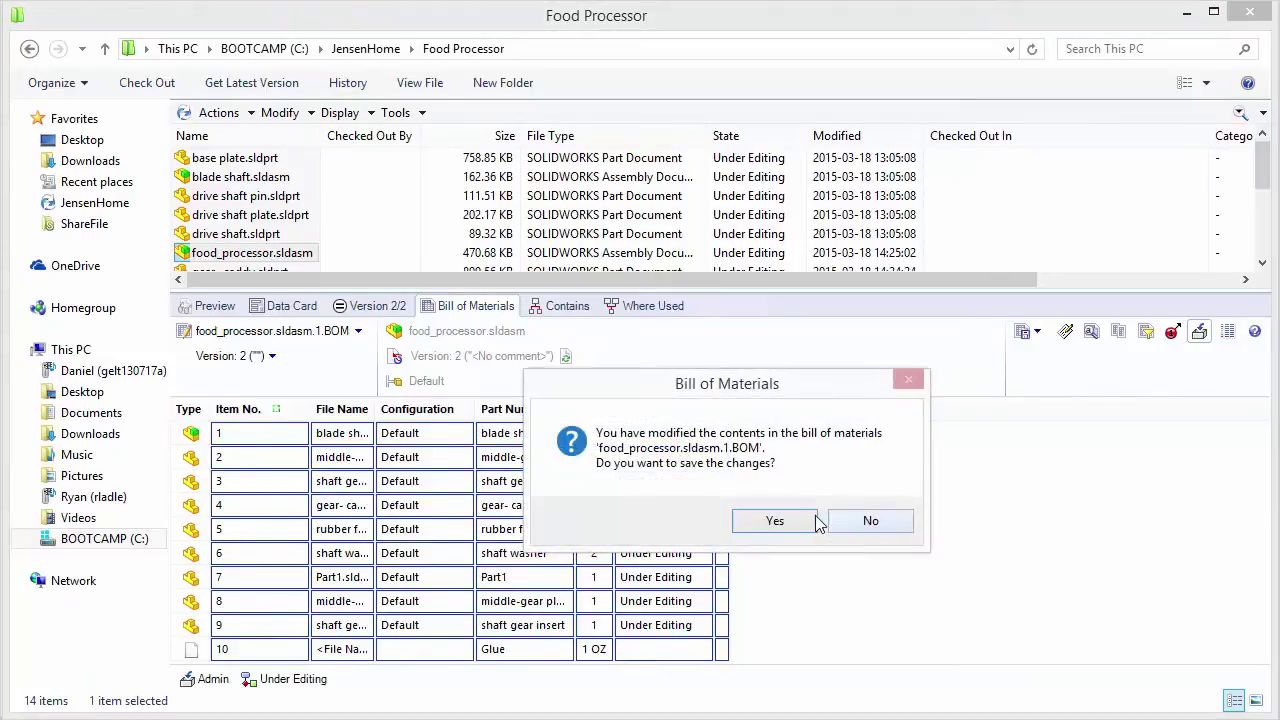
{"action": "left_click", "coordinate": [775, 521]}
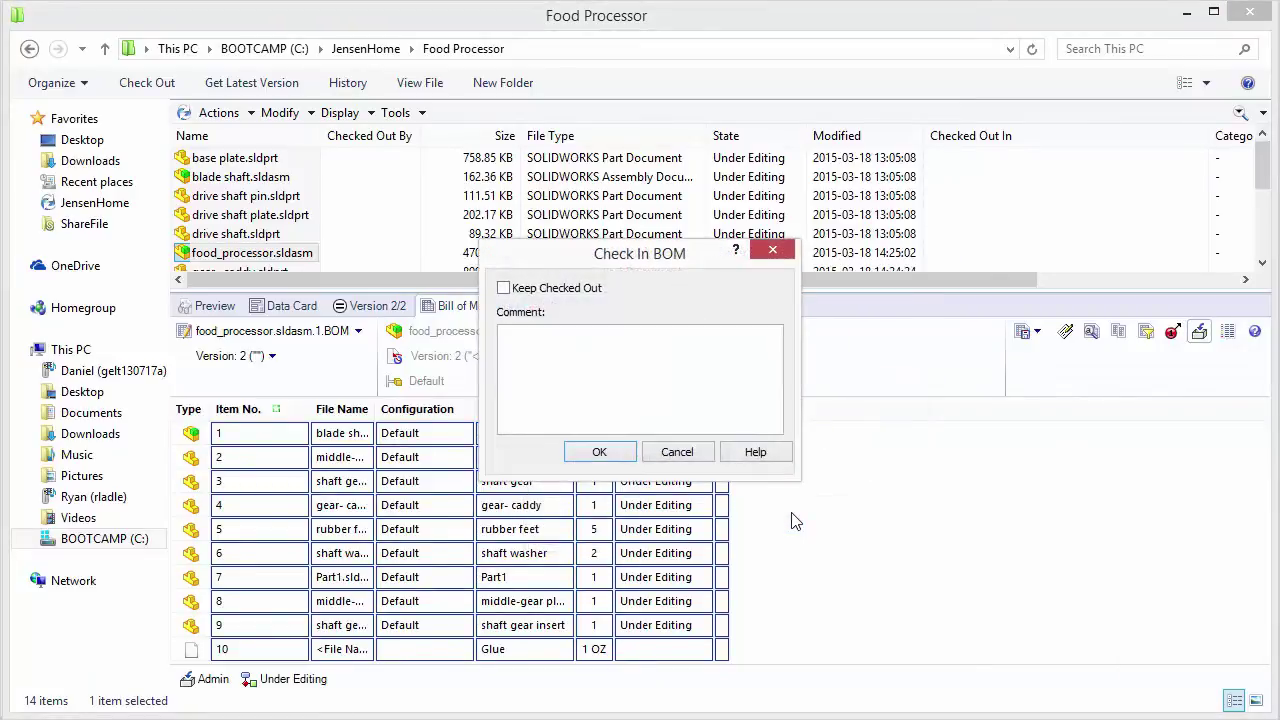
{"action": "left_click", "coordinate": [601, 460]}
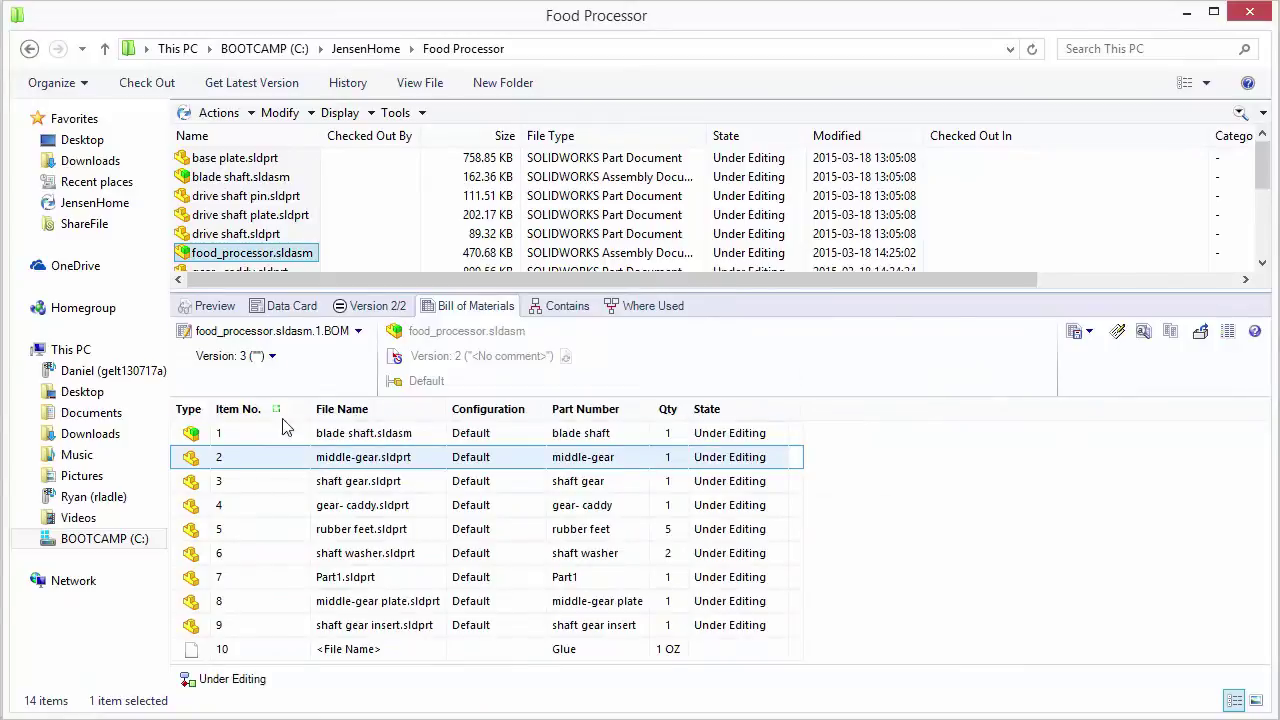
Compare BOM version 2 with version 3, ending on version 3.
{"action": "left_click", "coordinate": [268, 358]}
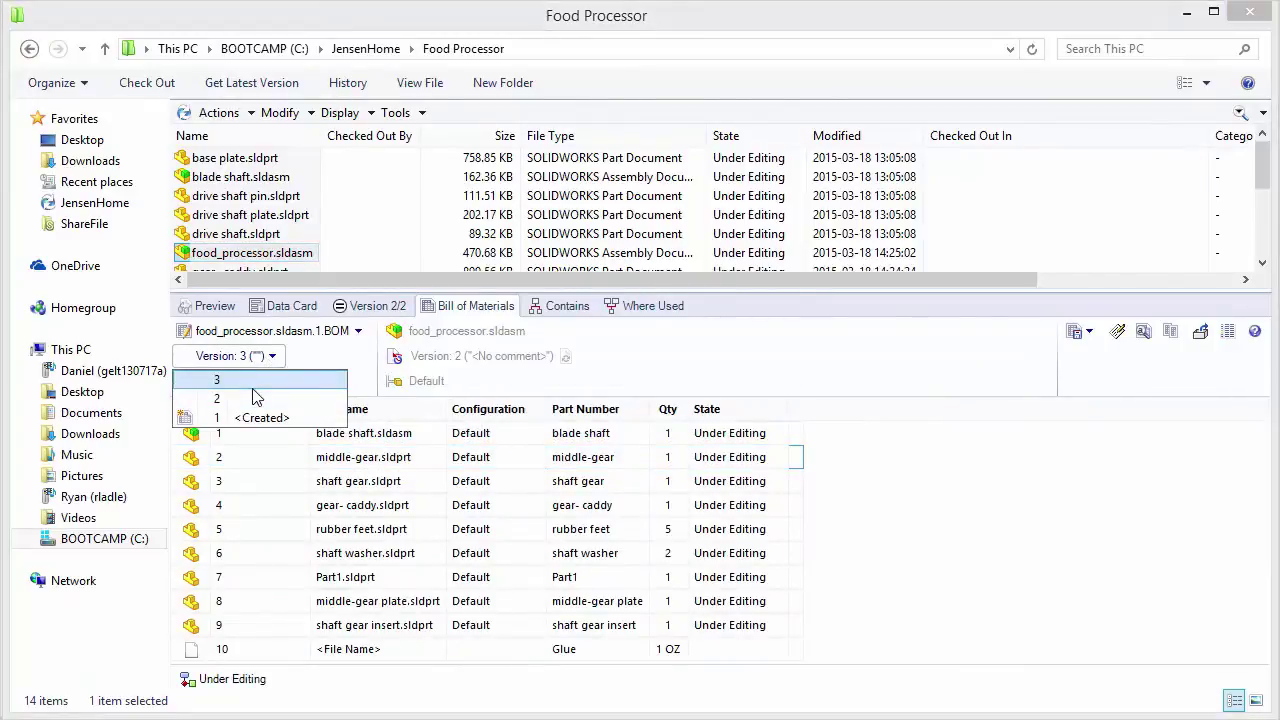
{"action": "left_click", "coordinate": [255, 398]}
{"action": "left_click", "coordinate": [262, 362]}
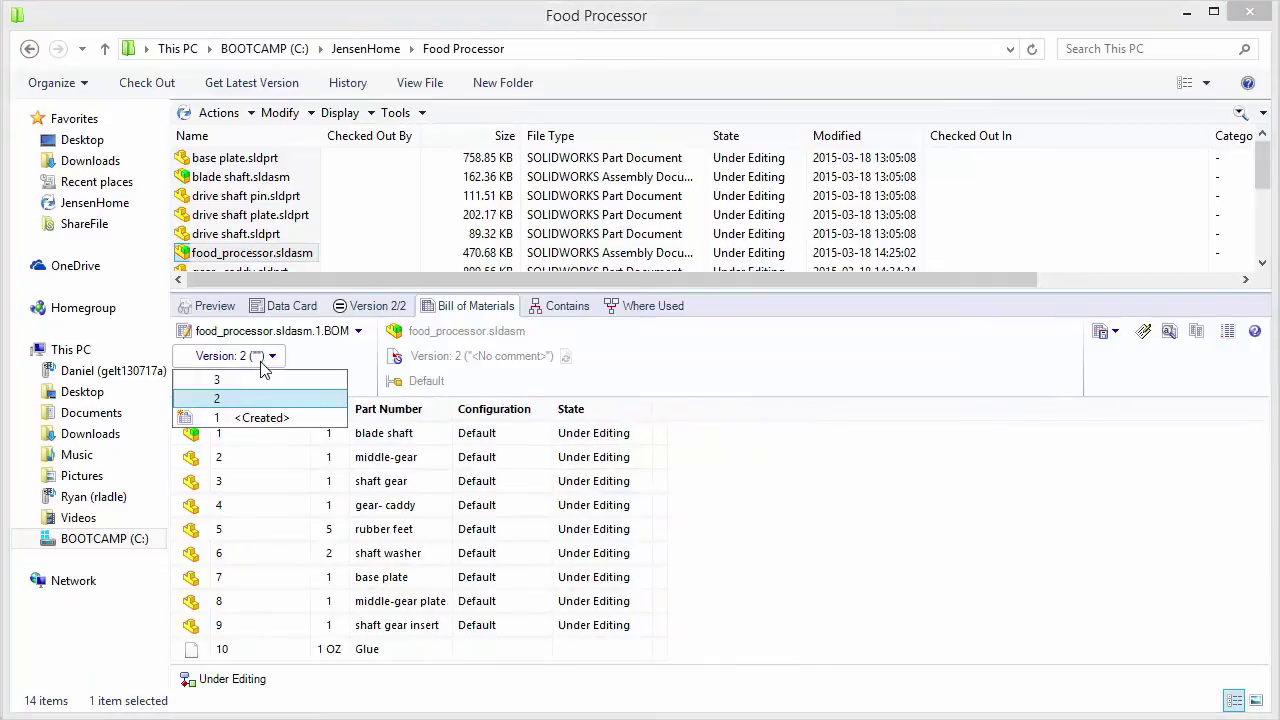
{"action": "left_click", "coordinate": [253, 396]}
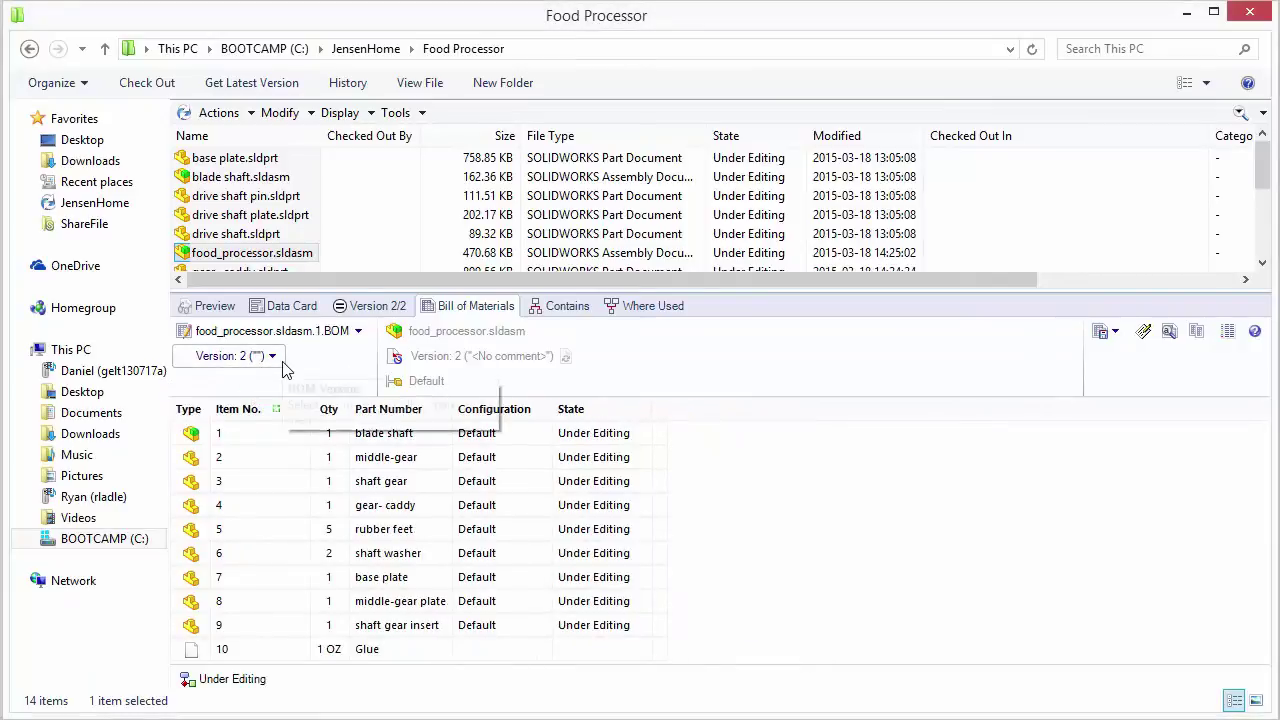
{"action": "left_click", "coordinate": [272, 358]}
{"action": "left_click", "coordinate": [255, 378]}
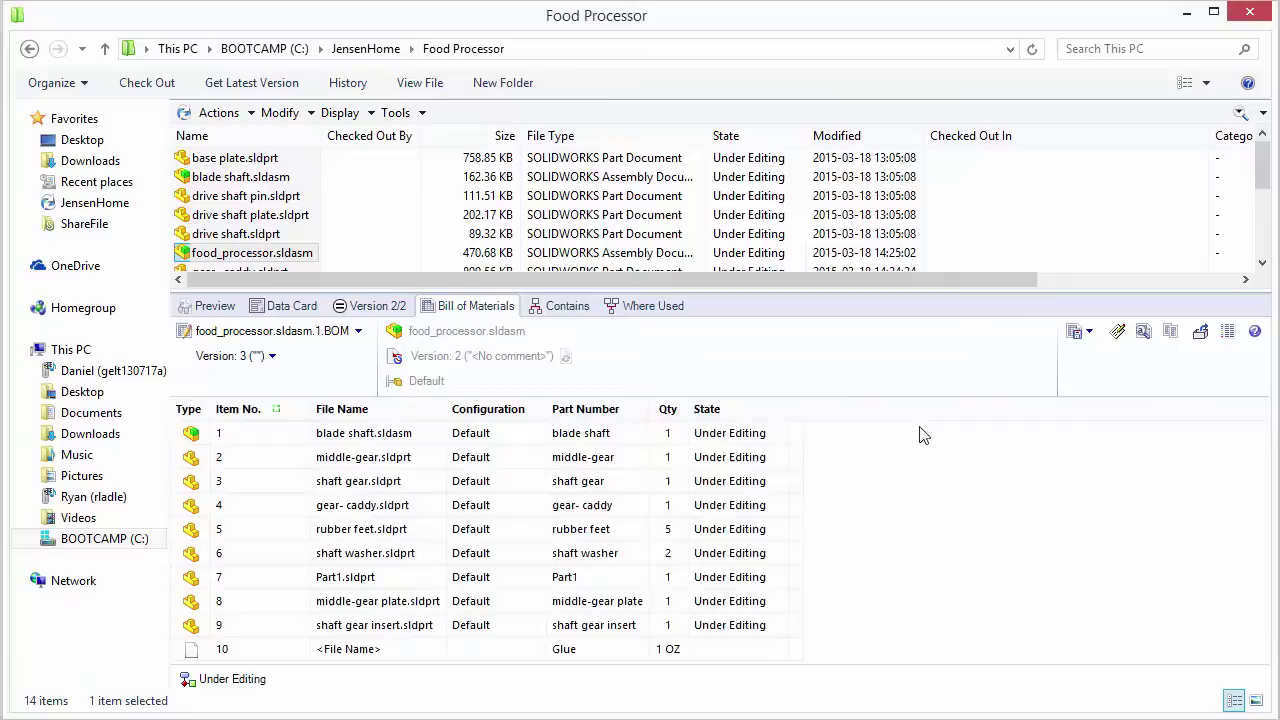
{"action": "left_click", "coordinate": [1171, 333]}
{"action": "scroll", "coordinate": [1058, 513], "scroll_direction": "down", "scroll_amount": 1}
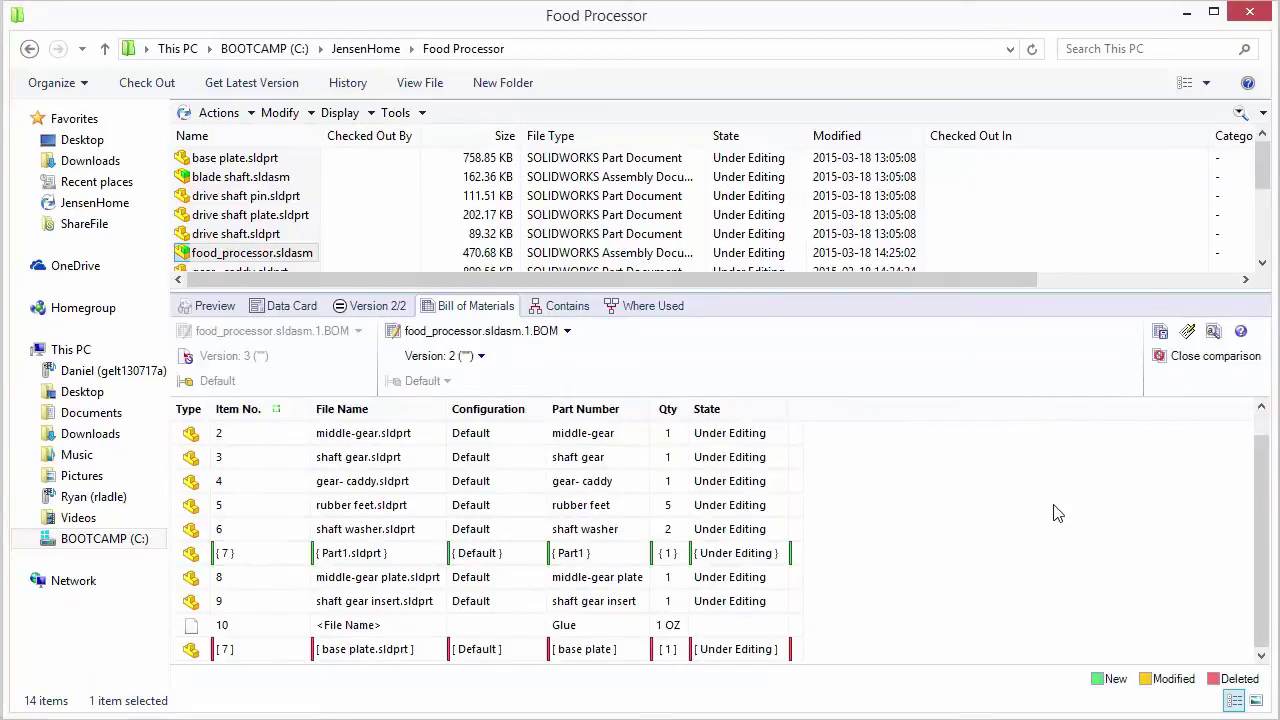
{"action": "left_click", "coordinate": [390, 560]}
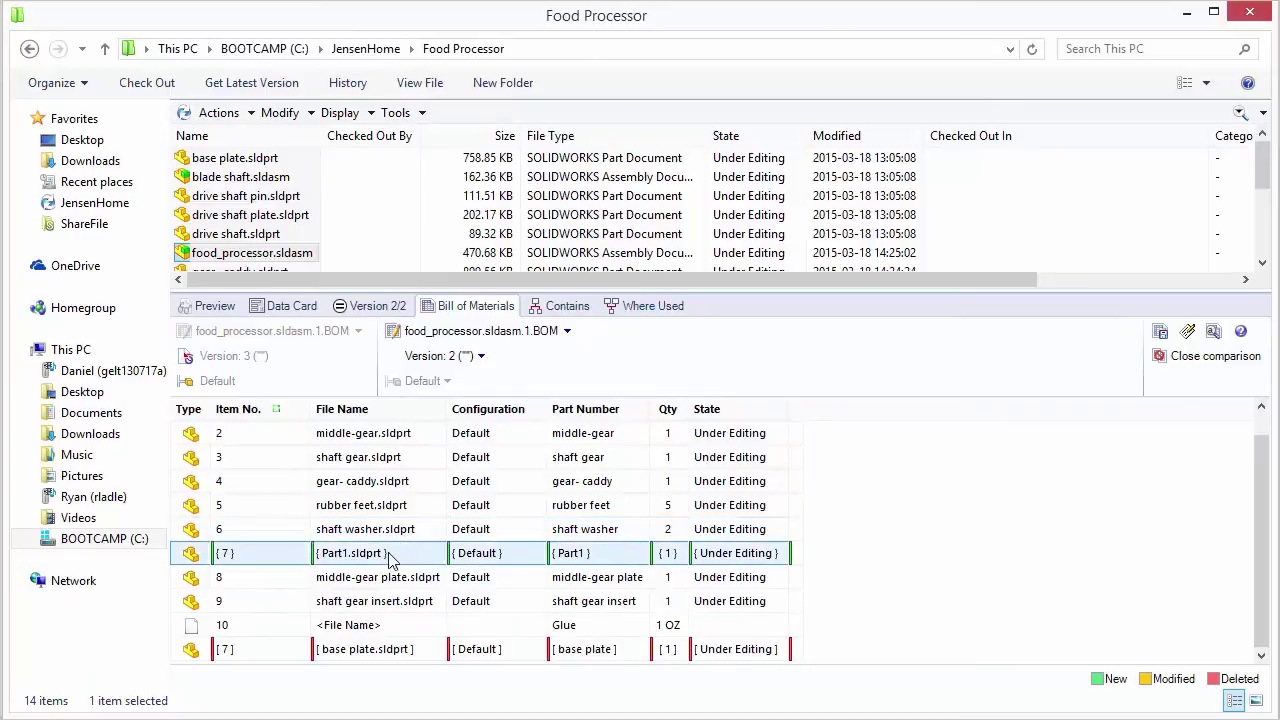
{"action": "left_click", "coordinate": [343, 650]}
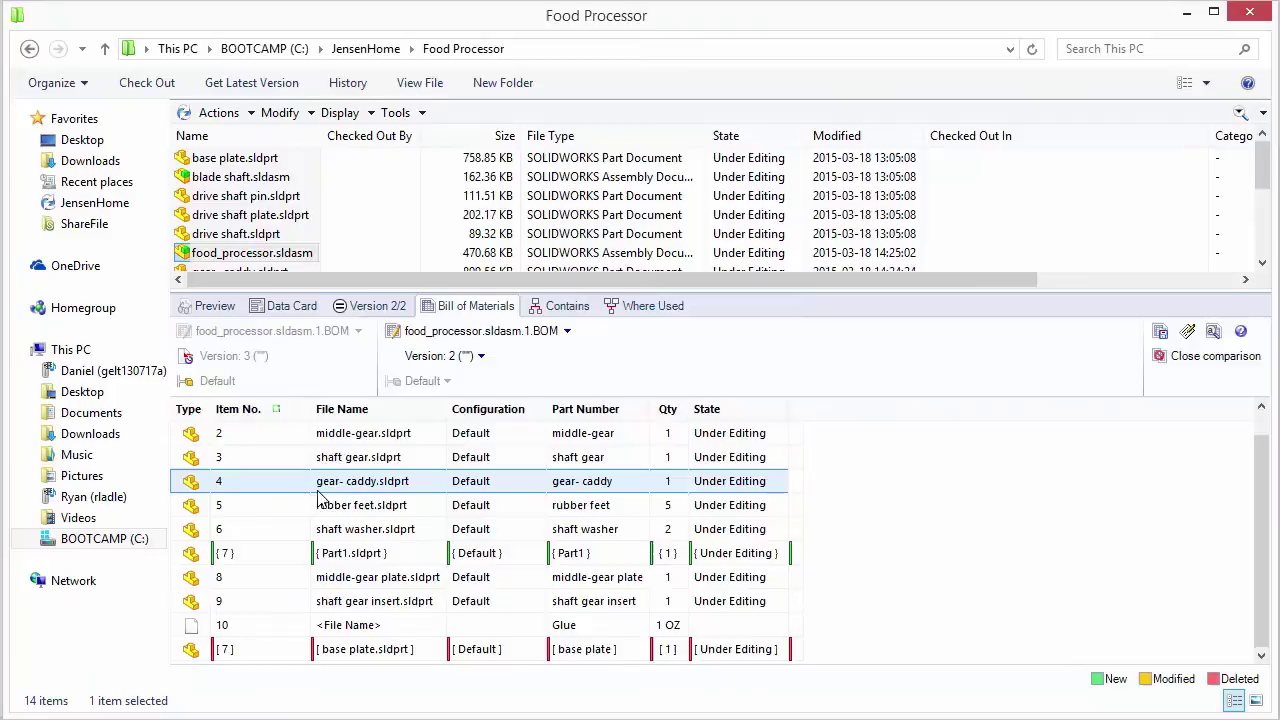
{"action": "left_click", "coordinate": [350, 497]}
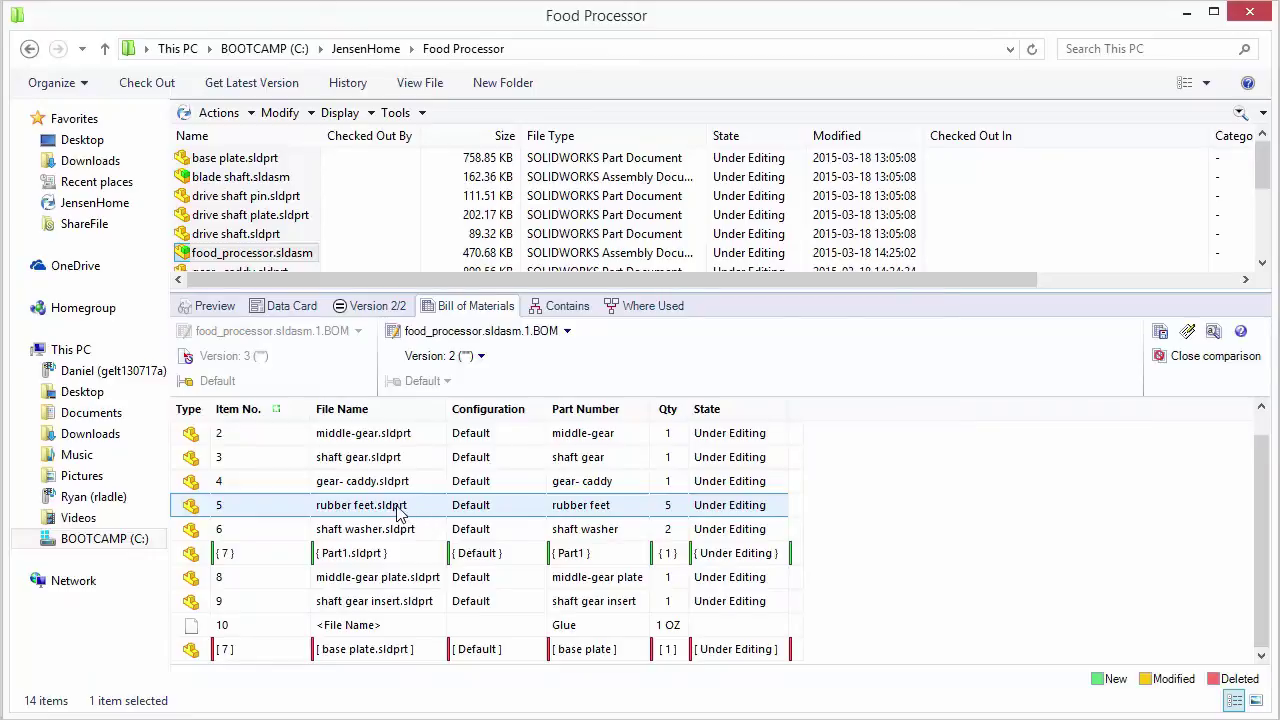
{"action": "left_click", "coordinate": [764, 427]}
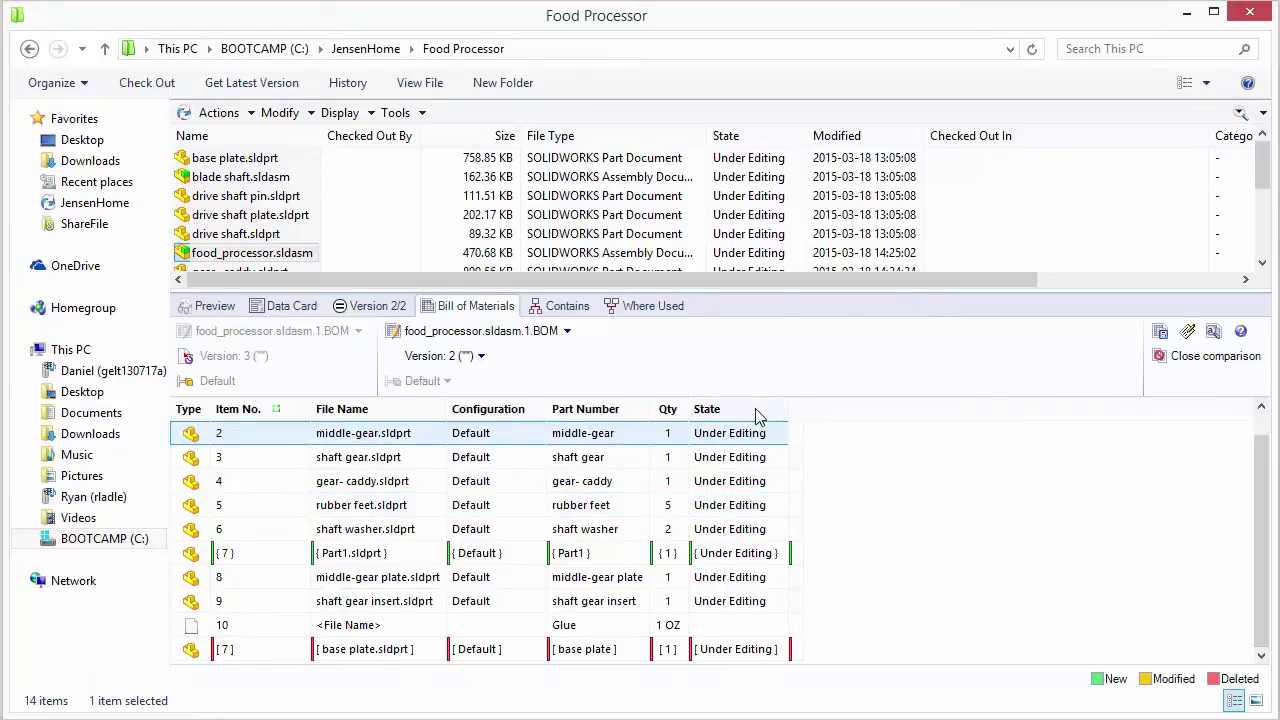
{"action": "left_click", "coordinate": [1229, 645]}
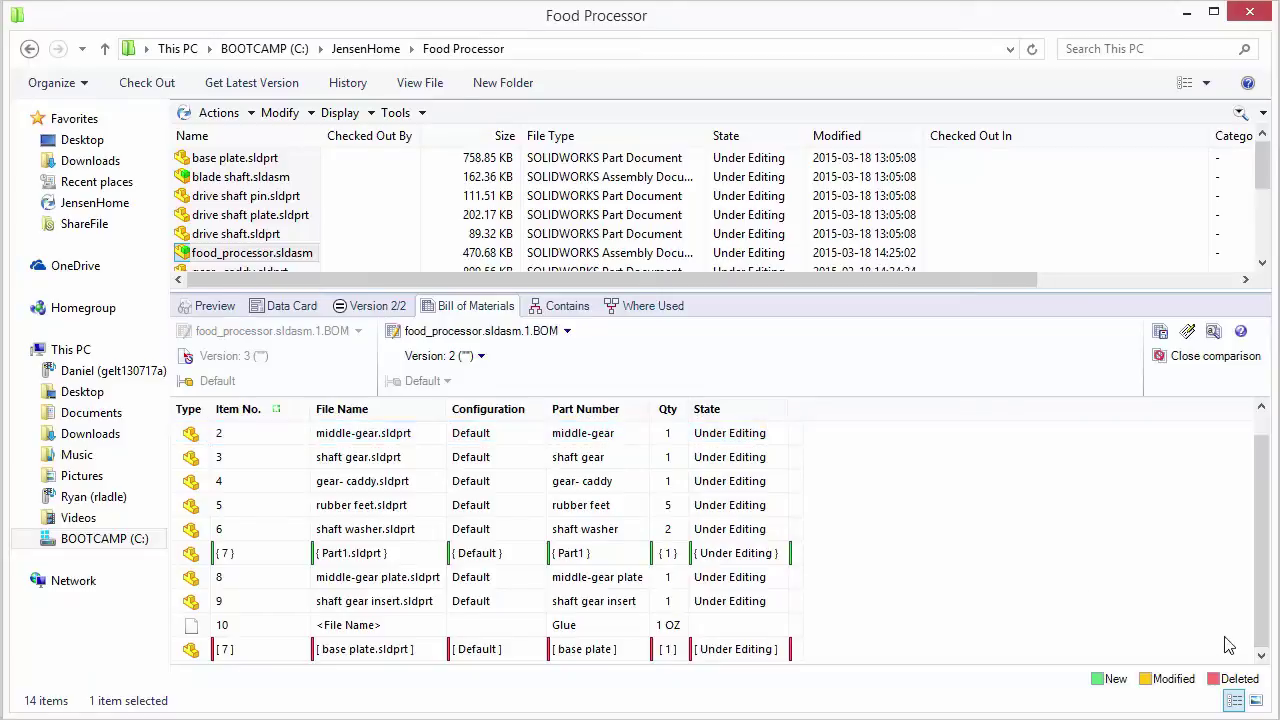
{"action": "left_click", "coordinate": [1165, 358]}
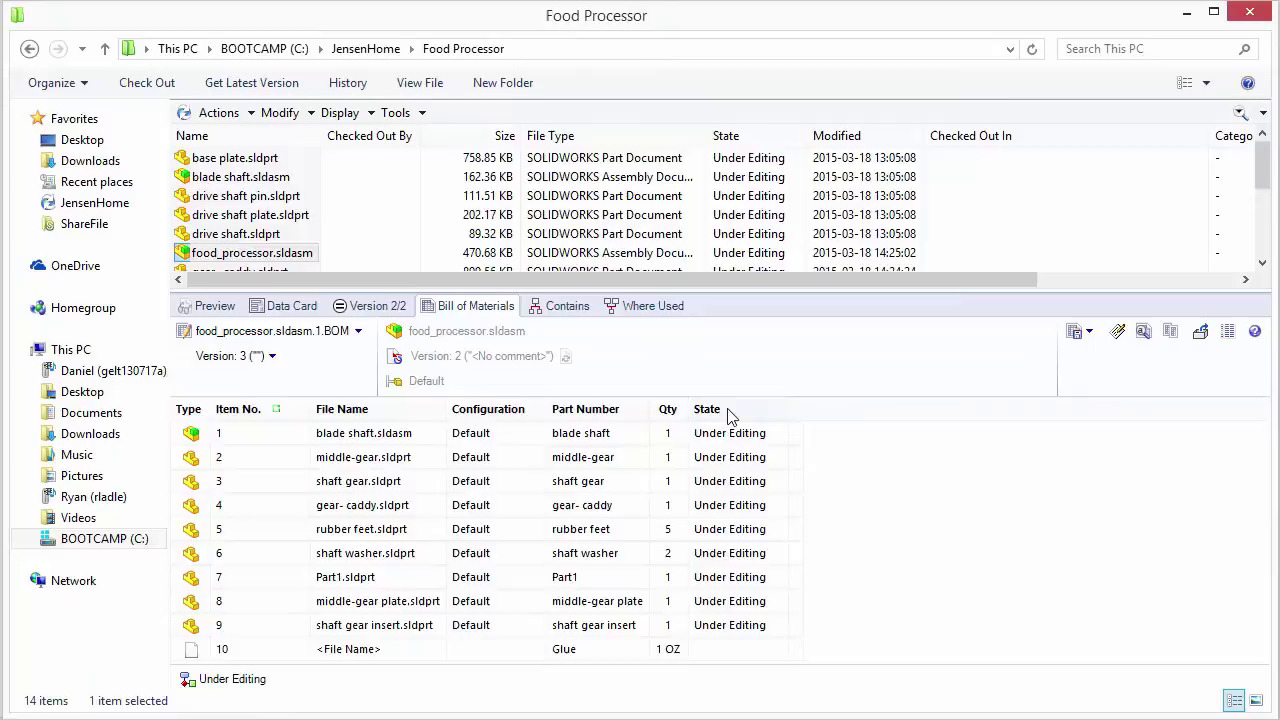
{"action": "left_click", "coordinate": [697, 538]}
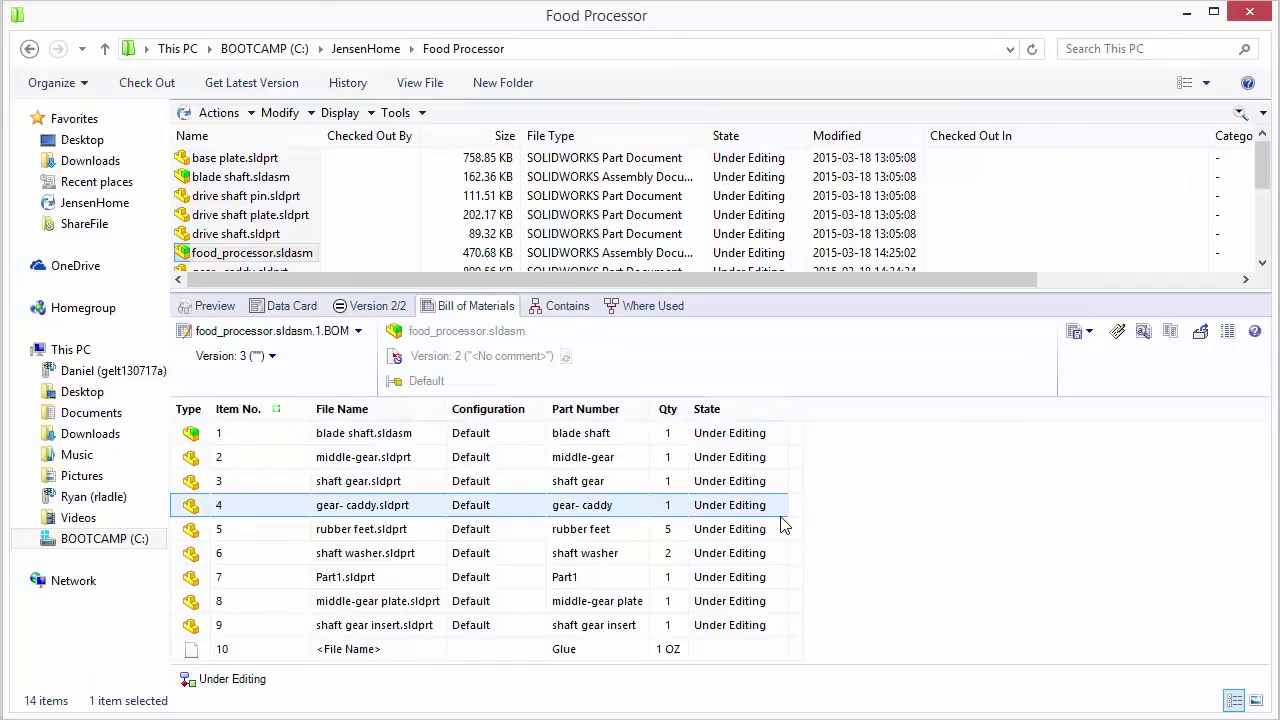
{"action": "left_click", "coordinate": [1080, 331]}
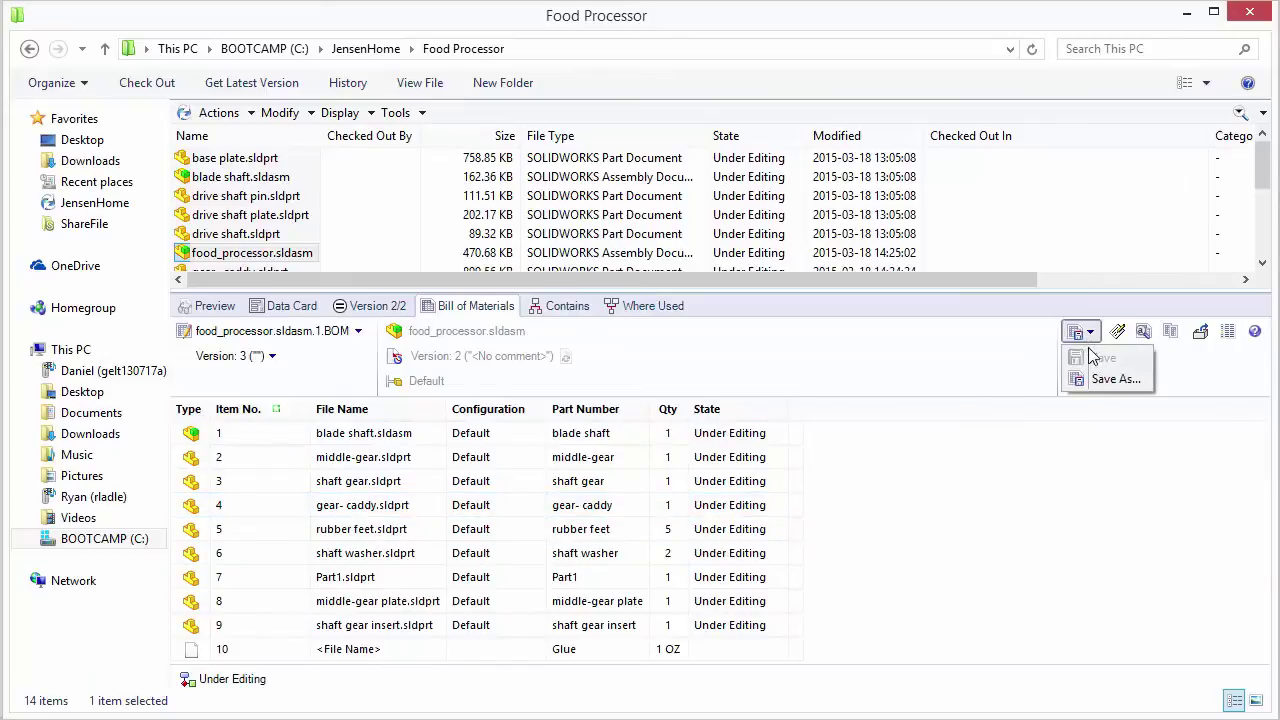
{"action": "left_click", "coordinate": [1105, 375]}
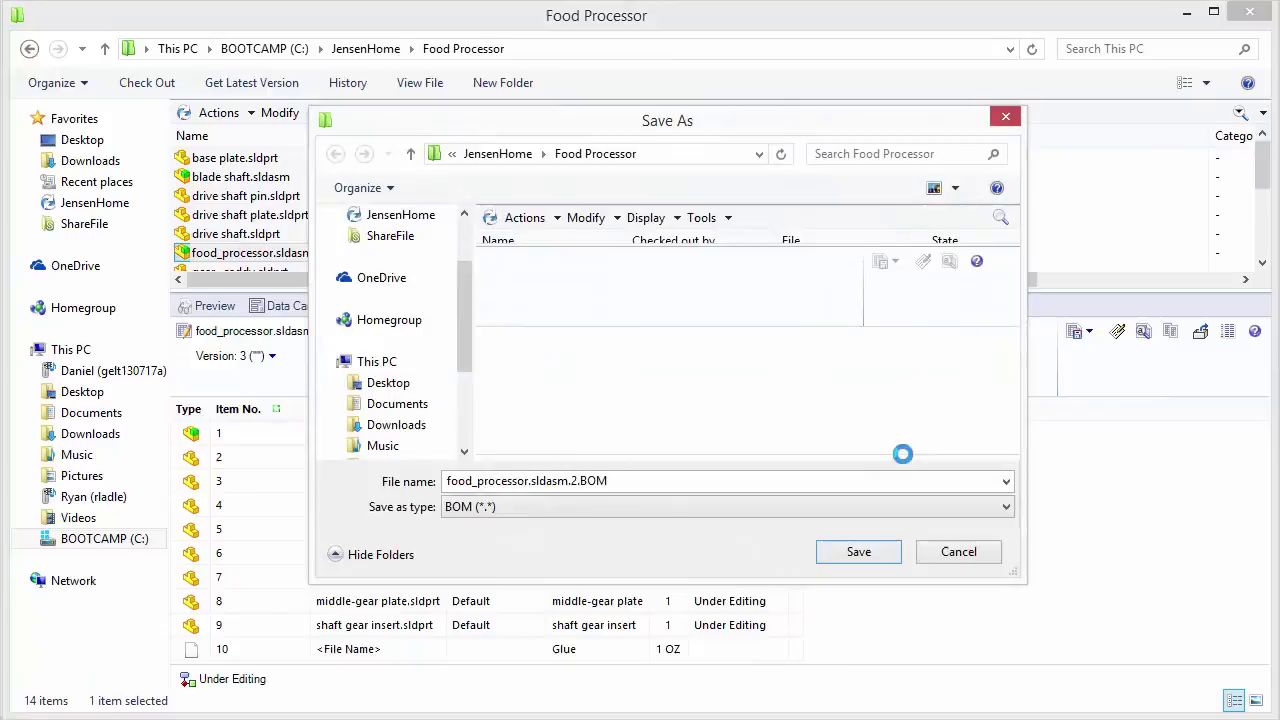
{"action": "left_click", "coordinate": [678, 507]}
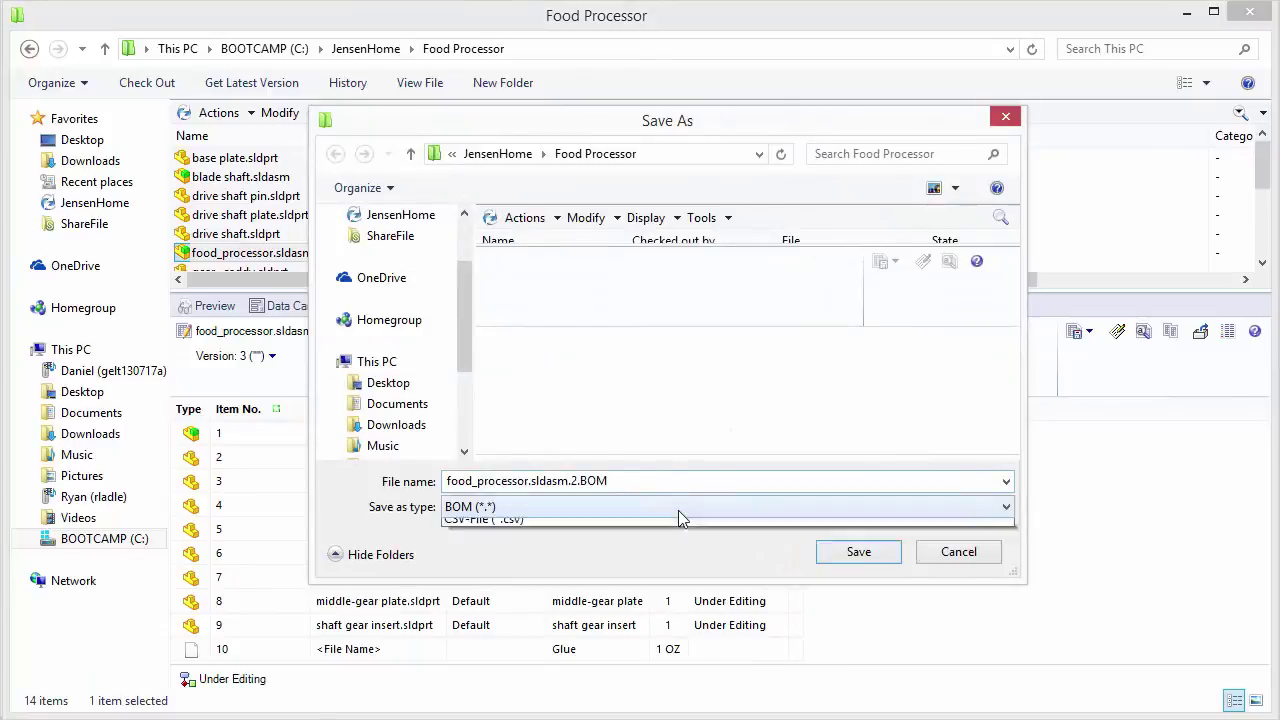
{"action": "left_click", "coordinate": [942, 559]}
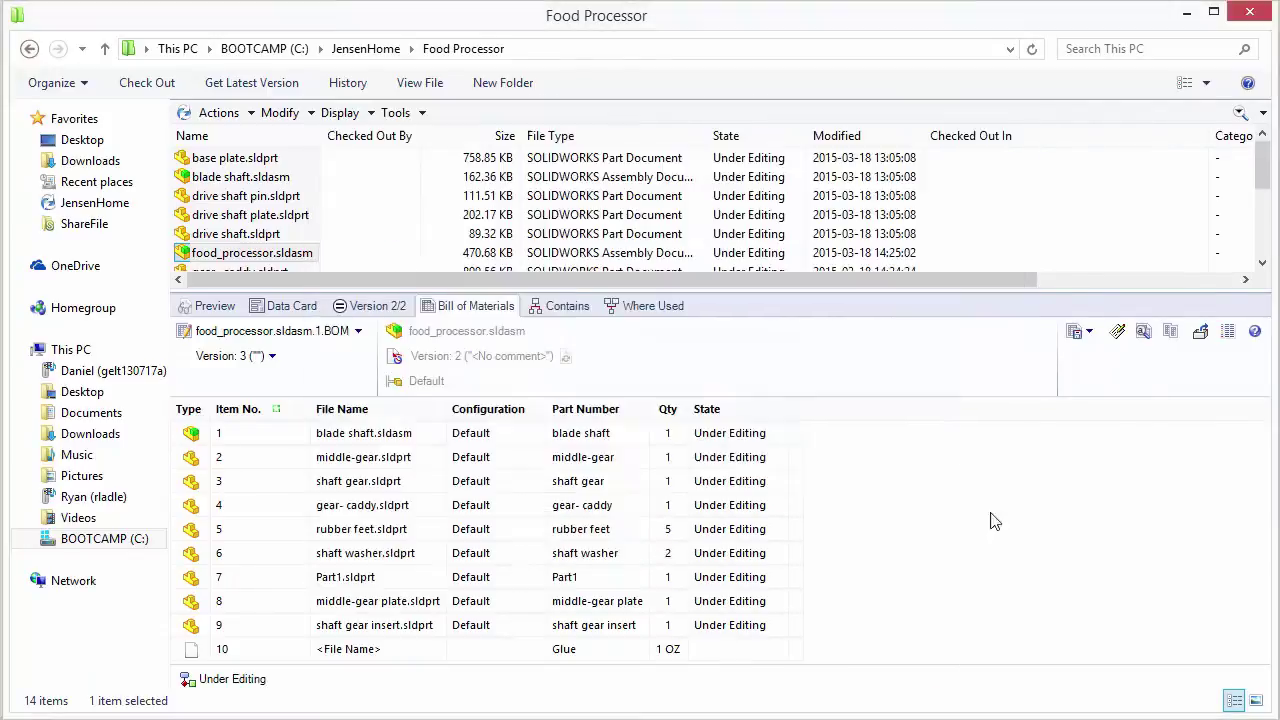
{"action": "left_click", "coordinate": [1118, 333]}
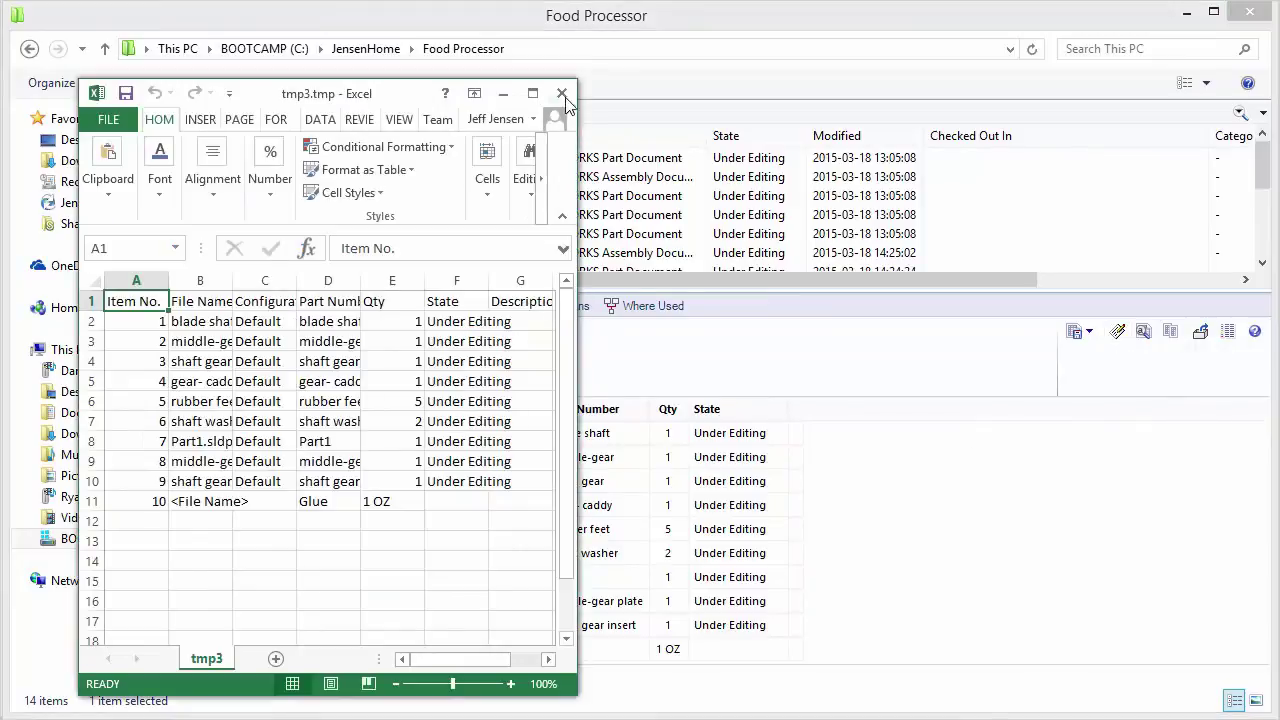
{"action": "left_click", "coordinate": [563, 94]}
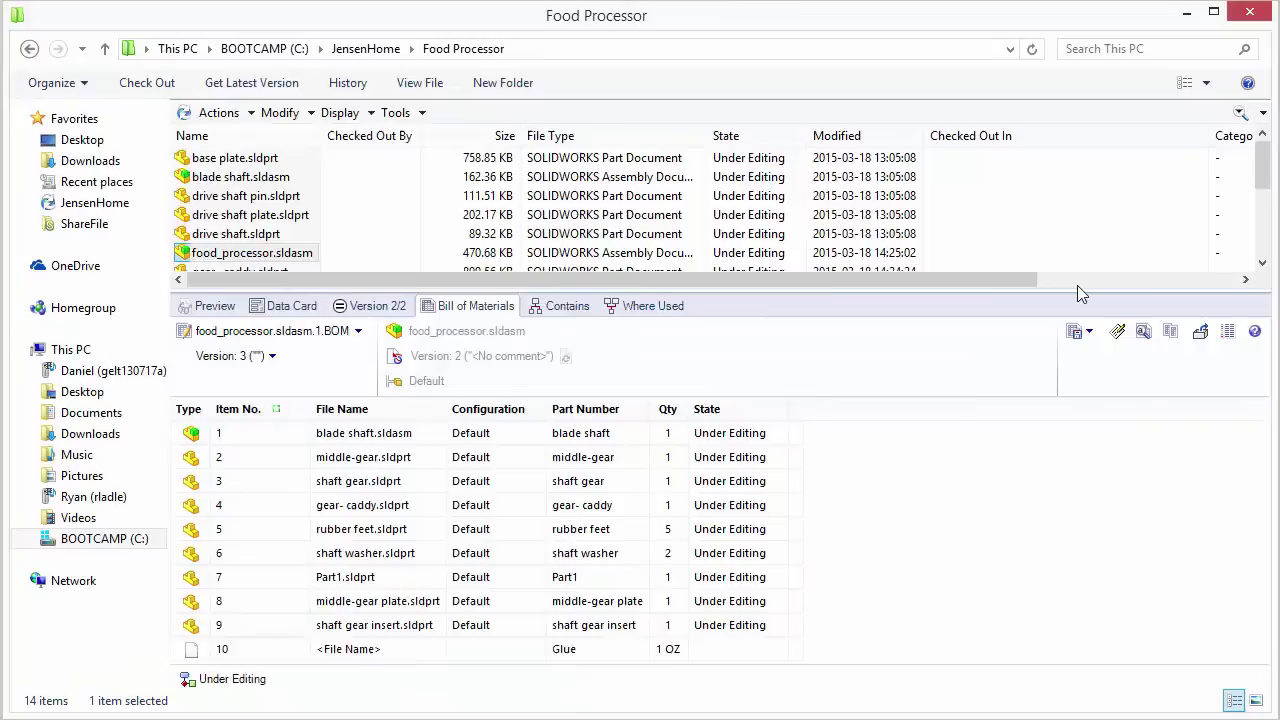
{"action": "left_click", "coordinate": [1228, 333]}
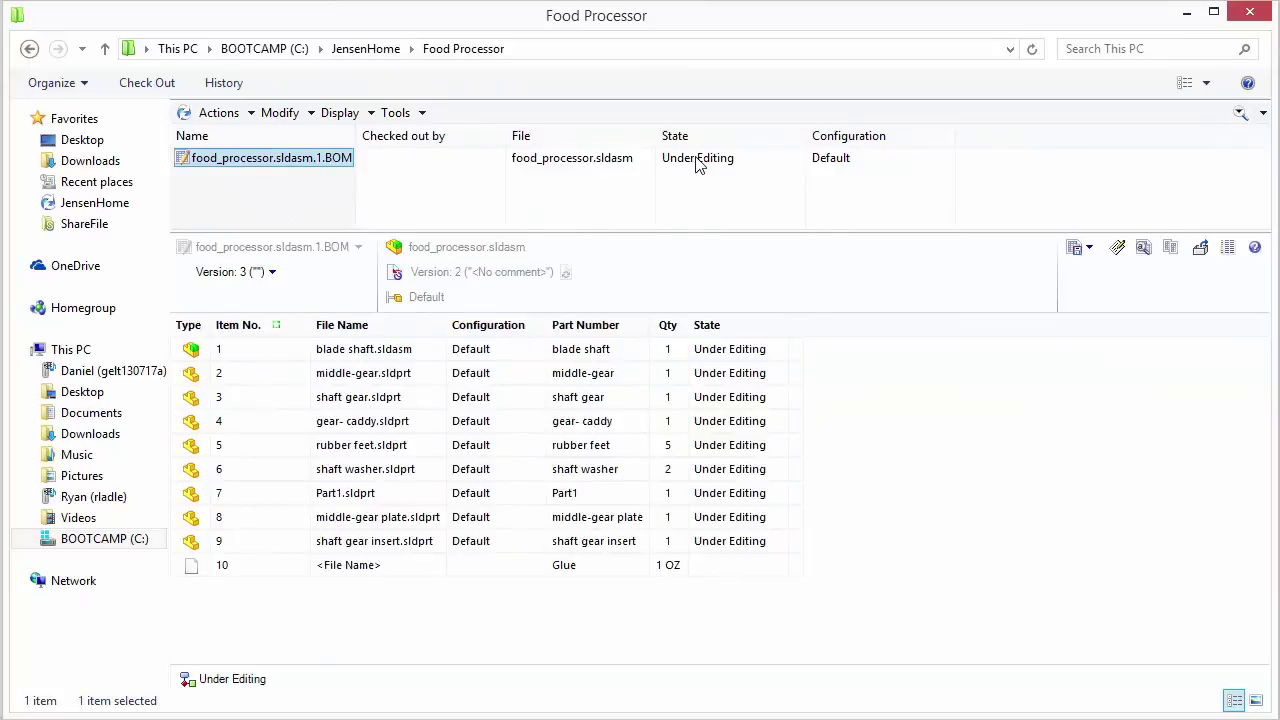
Review the check-in history of food_processor.sldasm.1.BOM, then close it.
{"action": "right_click", "coordinate": [228, 165]}
{"action": "left_click", "coordinate": [291, 287]}
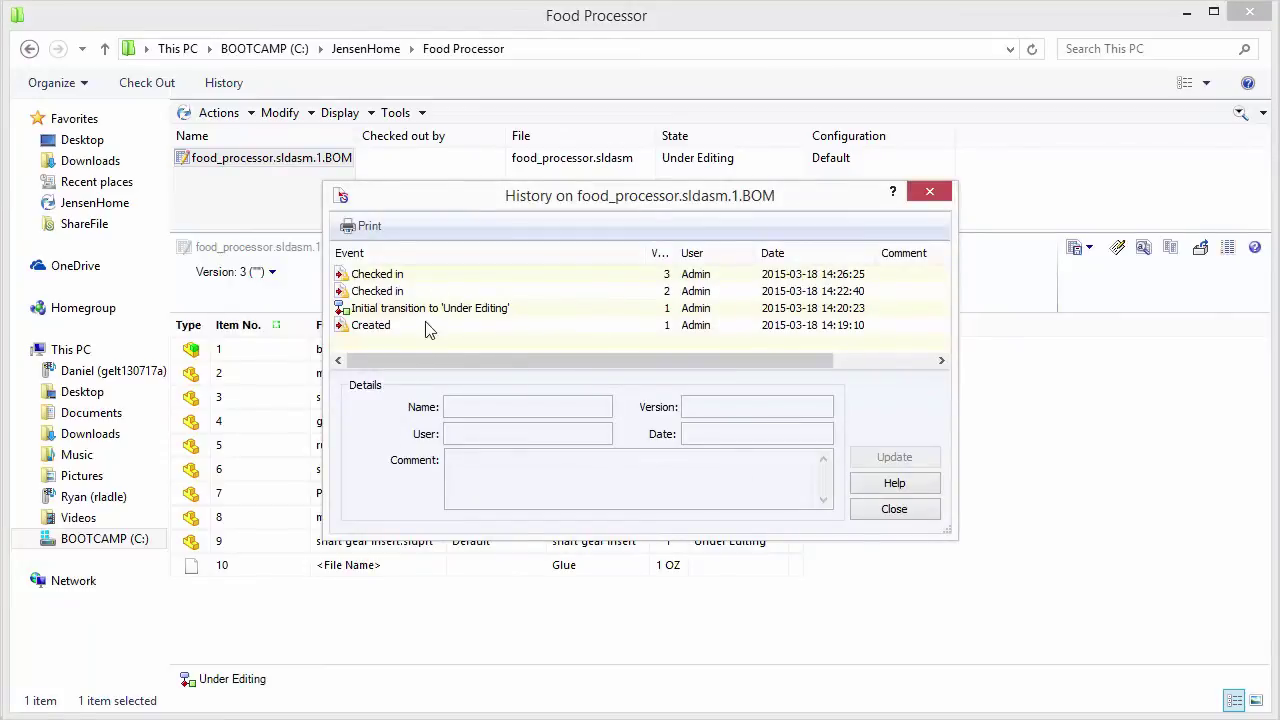
{"action": "left_click", "coordinate": [892, 509]}
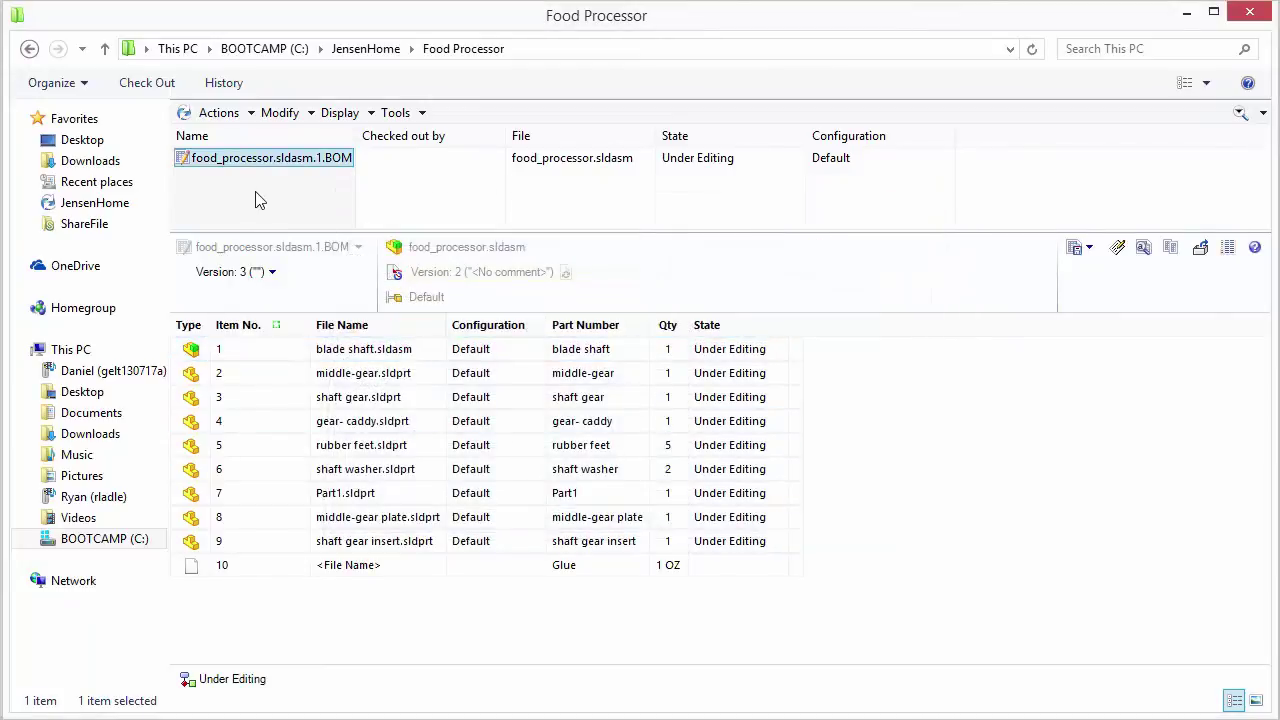